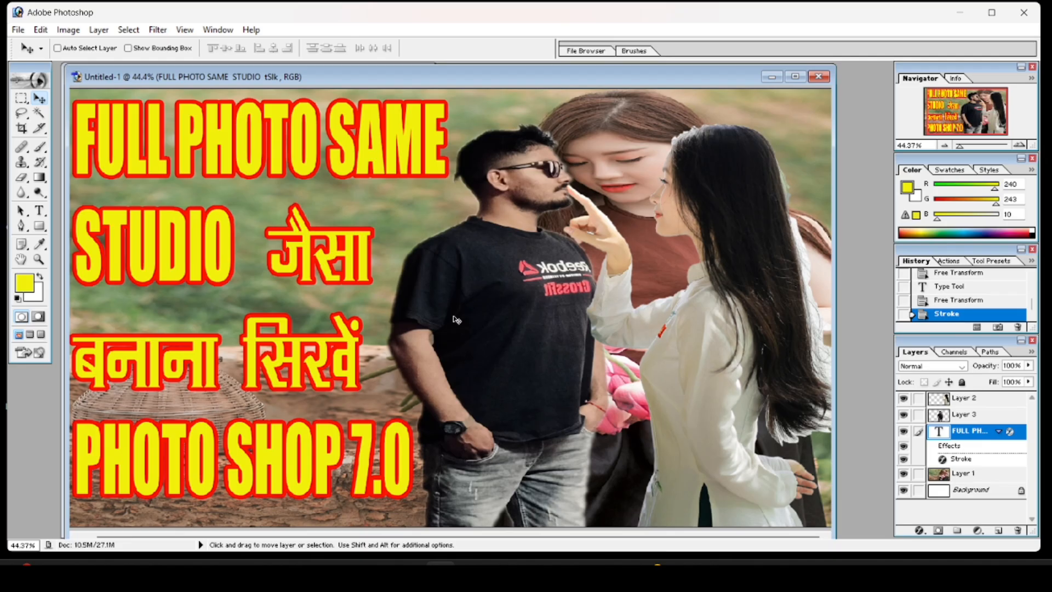
Examine the finished composite up close, from the title text to the man and woman, and as a whole
{"action": "scroll", "coordinate": [456, 320], "scroll_direction": "up", "scroll_amount": 3}
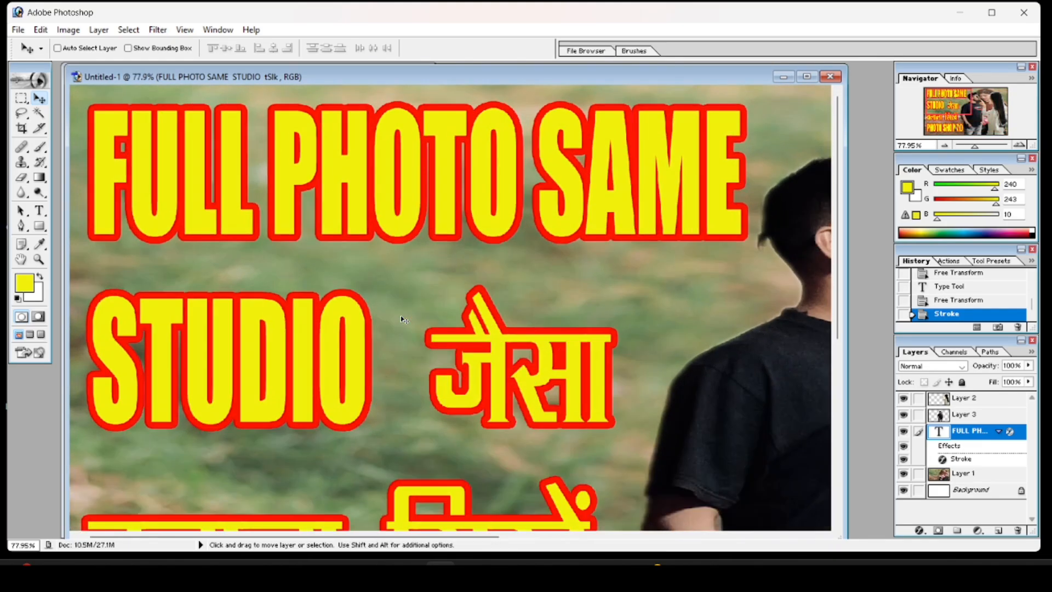
{"action": "left_click", "coordinate": [21, 259]}
{"action": "left_click_drag", "start_coordinate": [569, 312], "coordinate": [321, 259]}
{"action": "left_click_drag", "start_coordinate": [652, 290], "coordinate": [525, 292]}
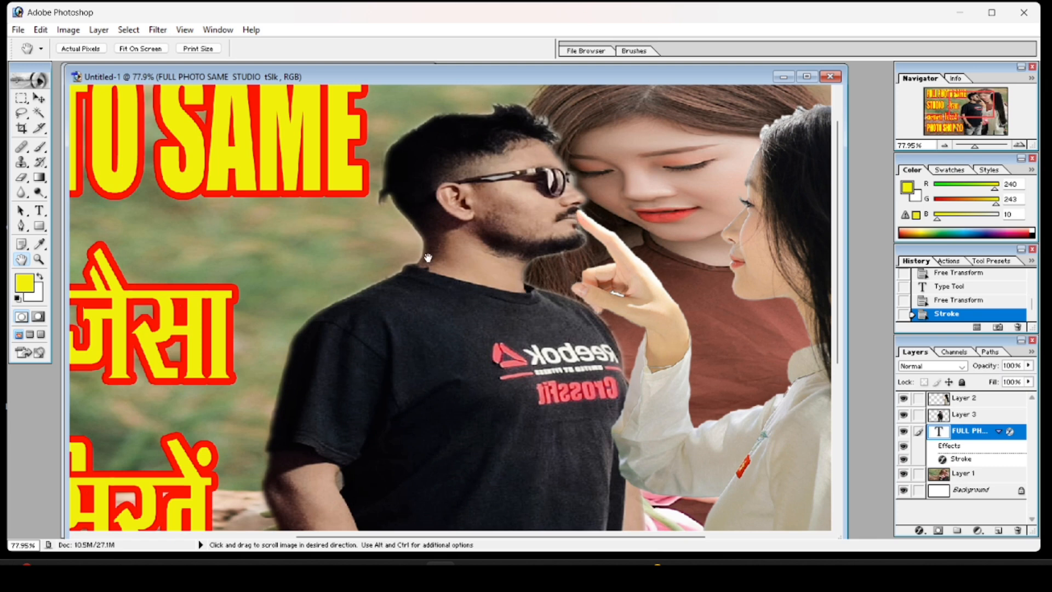
{"action": "scroll", "coordinate": [420, 333], "scroll_direction": "down", "scroll_amount": 5}
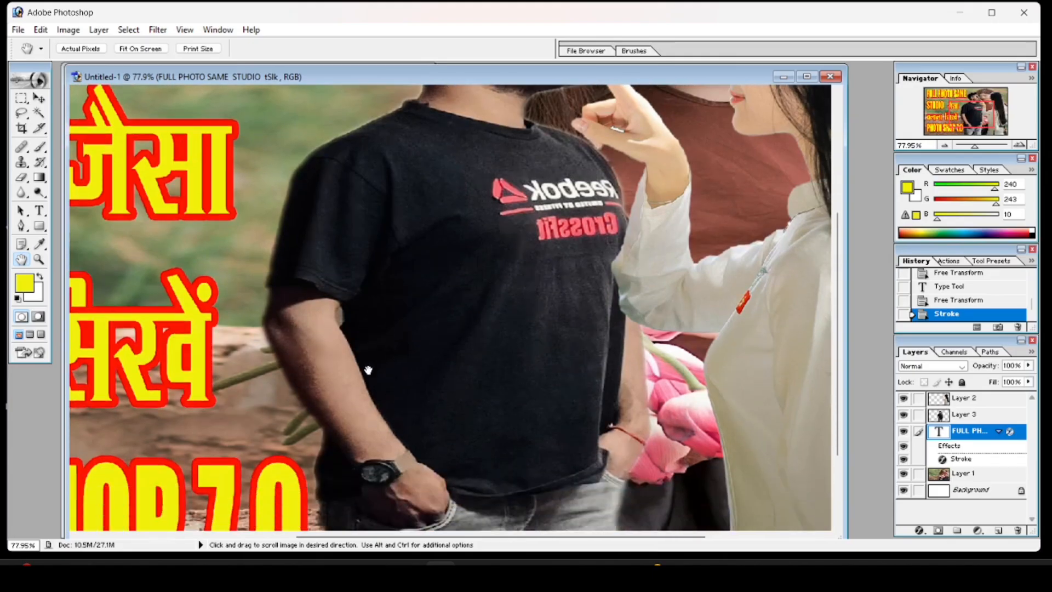
{"action": "scroll", "coordinate": [438, 367], "scroll_direction": "down", "scroll_amount": 1}
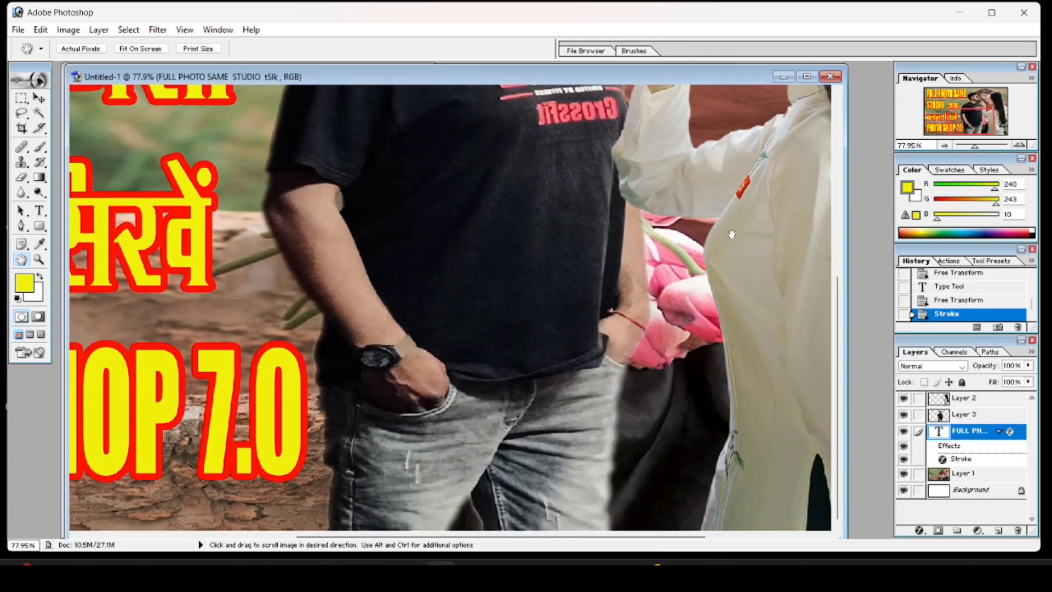
{"action": "scroll", "coordinate": [671, 230], "scroll_direction": "up", "scroll_amount": 2}
{"action": "scroll", "coordinate": [589, 290], "scroll_direction": "up", "scroll_amount": 5}
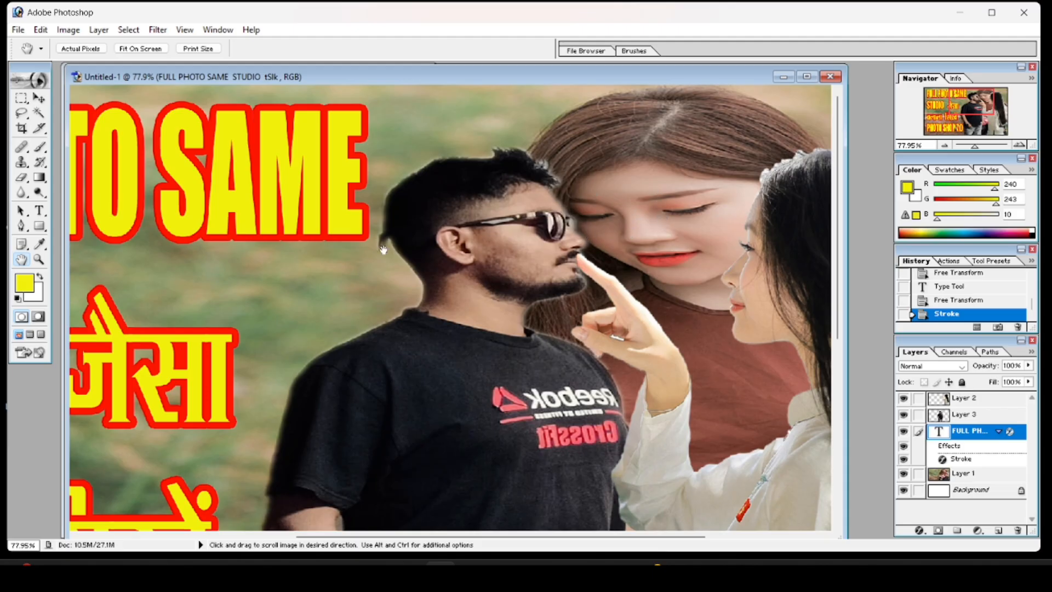
{"action": "scroll", "coordinate": [383, 250], "scroll_direction": "down", "scroll_amount": 5}
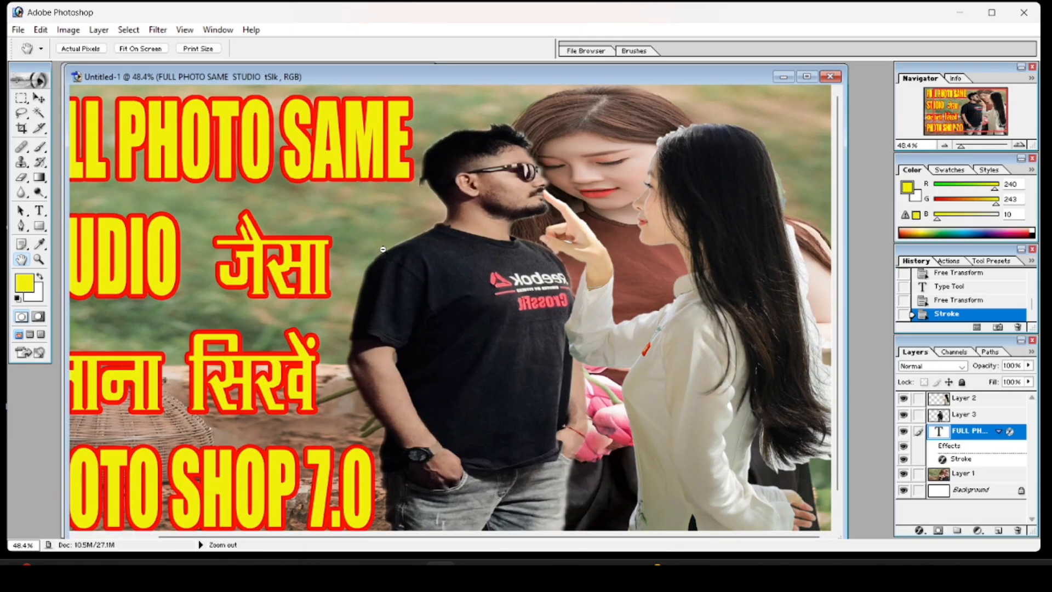
{"action": "scroll", "coordinate": [384, 250], "scroll_direction": "down", "scroll_amount": 1}
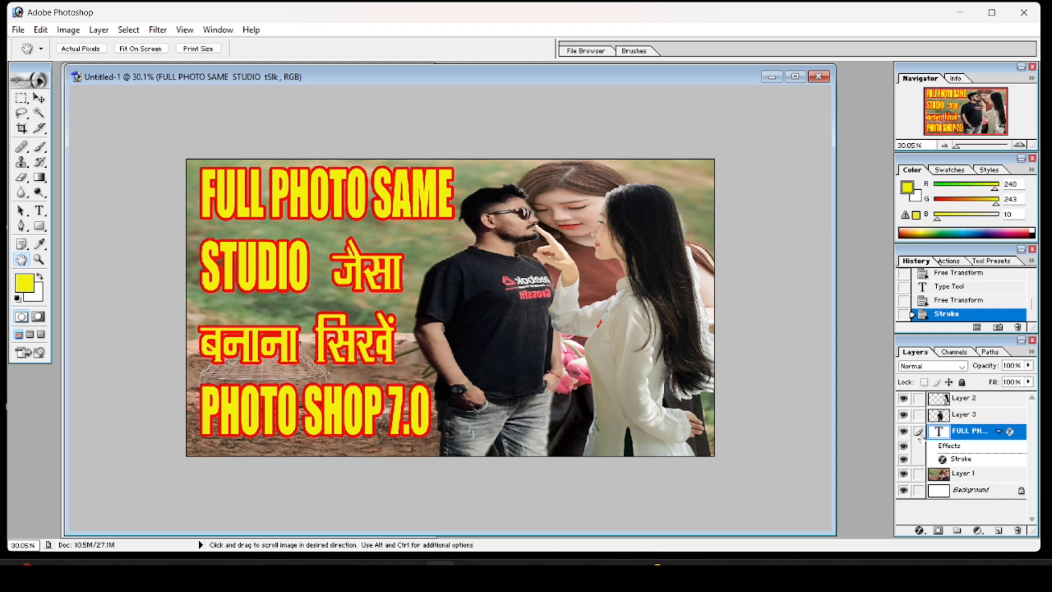
Link the remaining layers to the title text layer and merge the linked layers into one
{"action": "left_click", "coordinate": [919, 415]}
{"action": "left_click", "coordinate": [919, 399]}
{"action": "key", "text": "ctrl+e"}
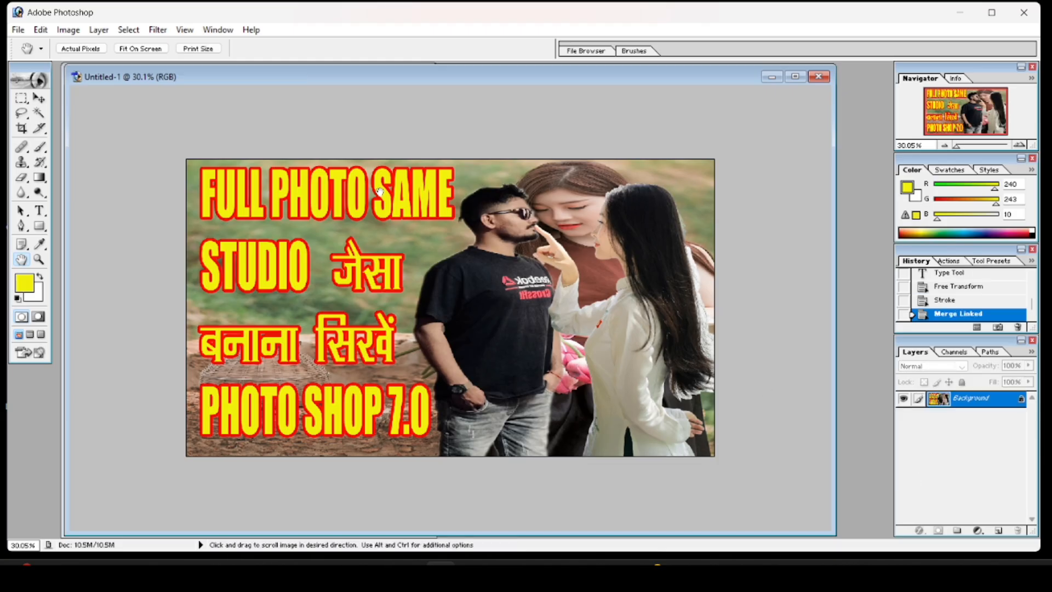
Start saving the merged image under a new name in the Gallery folder, with JPEG as the format
{"action": "left_click", "coordinate": [18, 29]}
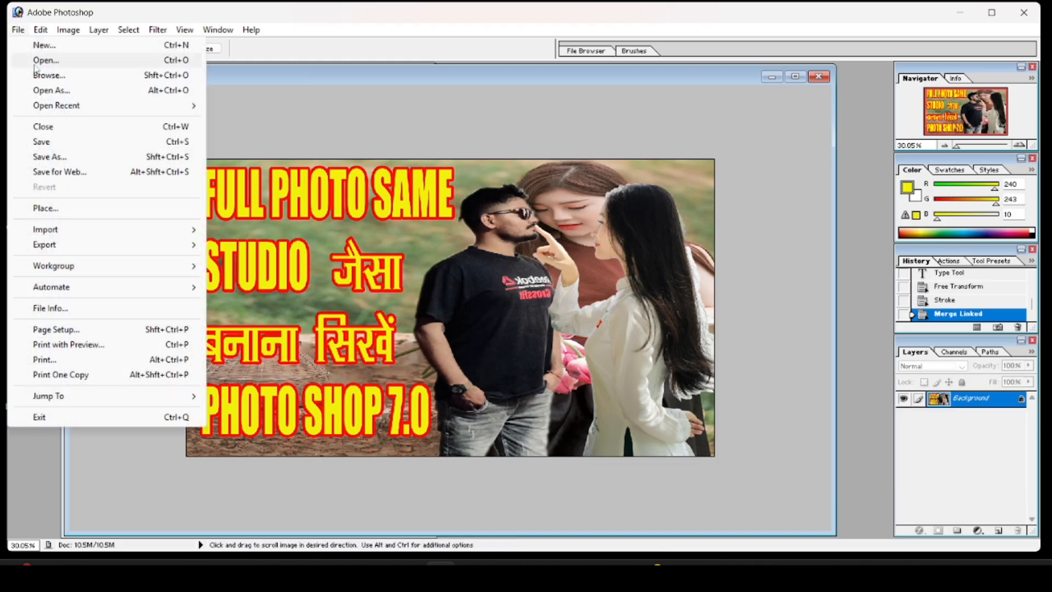
{"action": "left_click", "coordinate": [55, 157]}
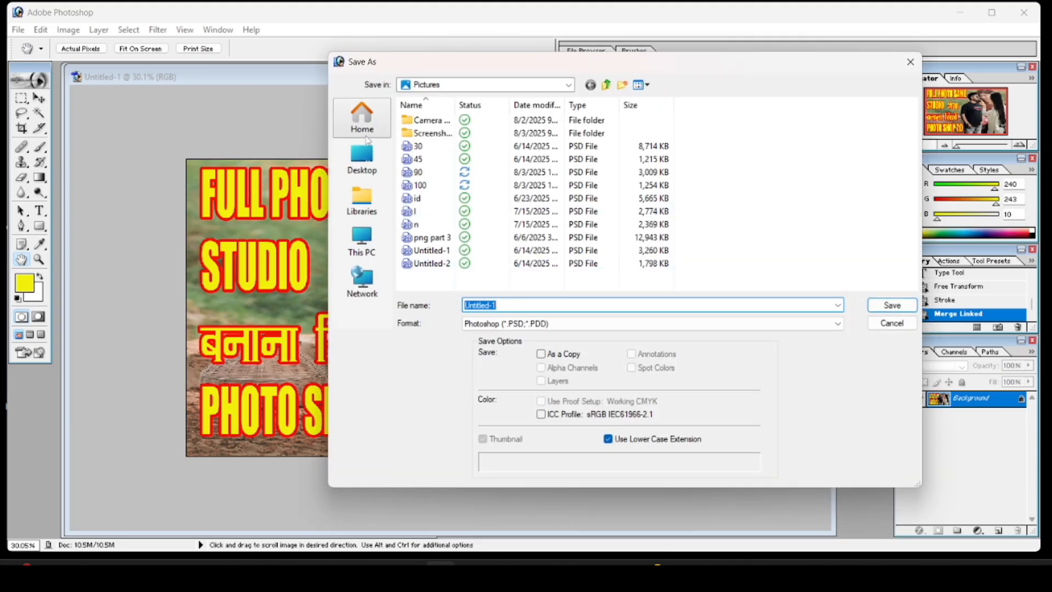
{"action": "left_click", "coordinate": [362, 159]}
{"action": "double_click", "coordinate": [472, 129]}
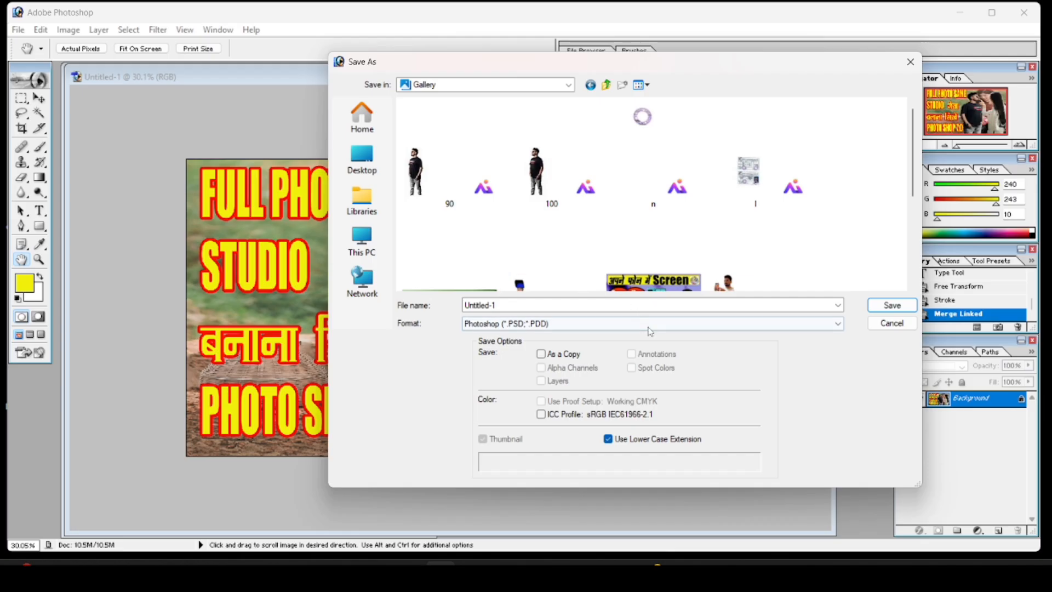
{"action": "left_click", "coordinate": [838, 323]}
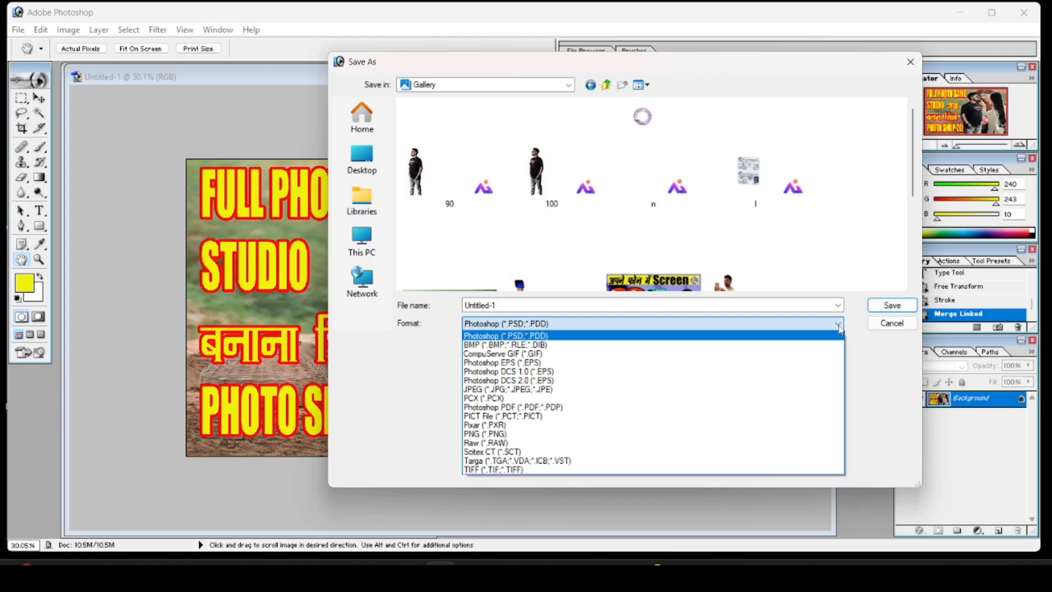
{"action": "left_click", "coordinate": [721, 391]}
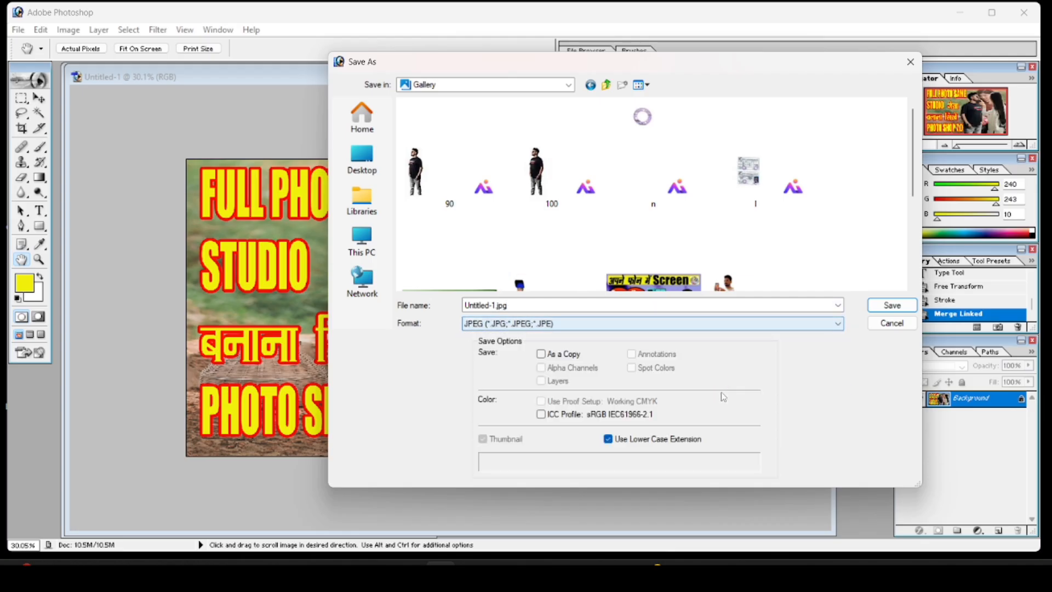
Name the file PHOTOP and save it as a JPEG with High image quality
{"action": "double_click", "coordinate": [507, 306]}
{"action": "key", "text": "BackSpace"}
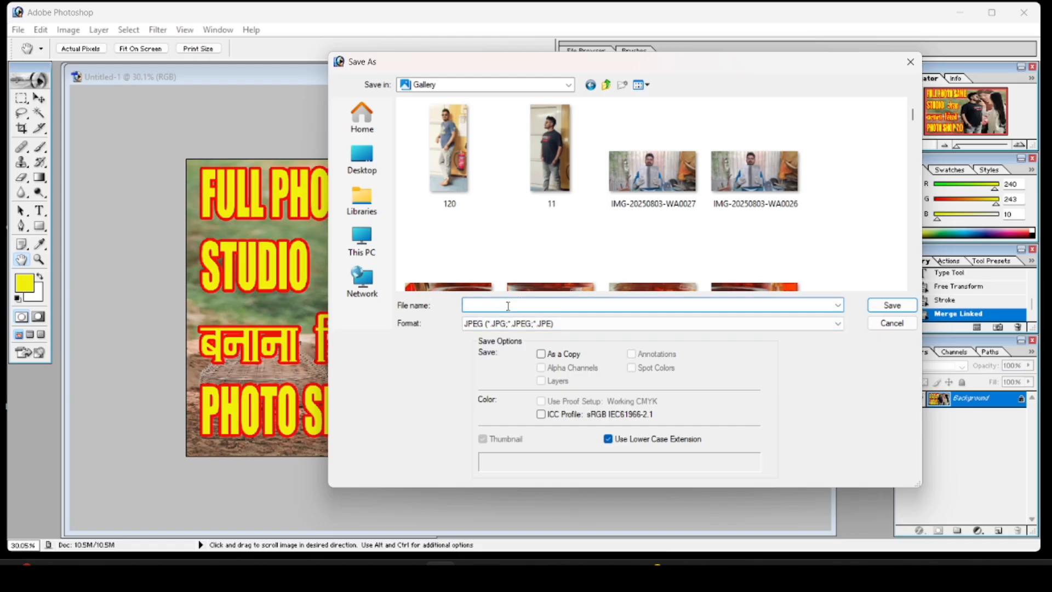
{"action": "type", "text": "PHO"}
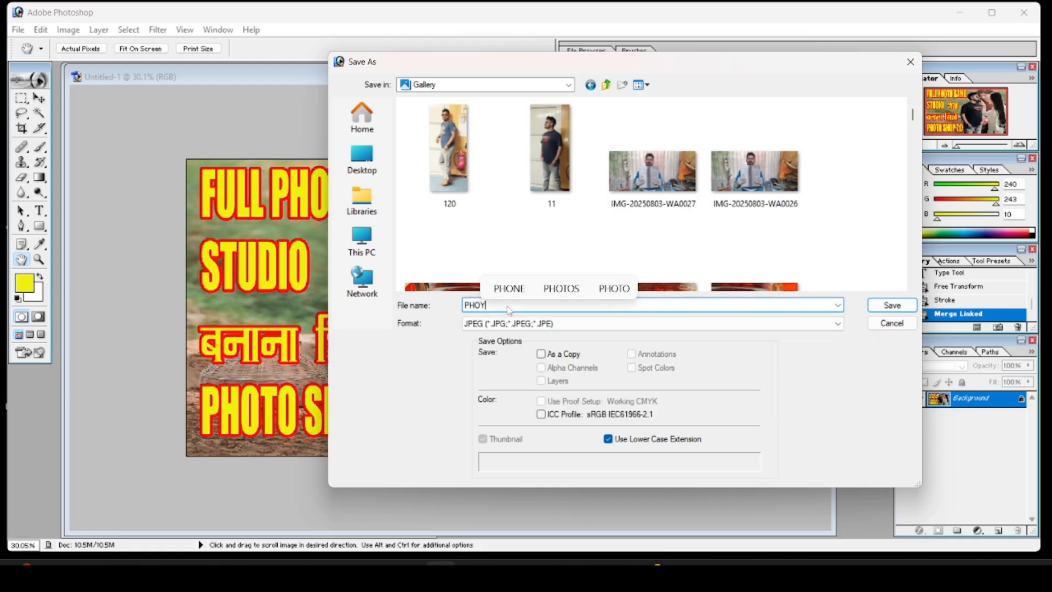
{"action": "type", "text": "TOP"}
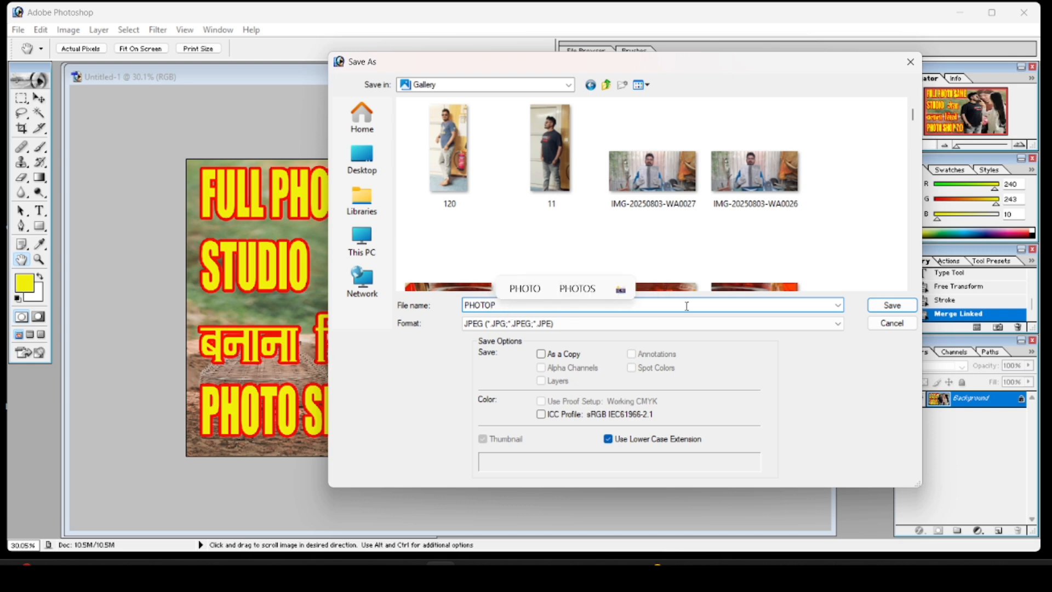
{"action": "left_click", "coordinate": [873, 308]}
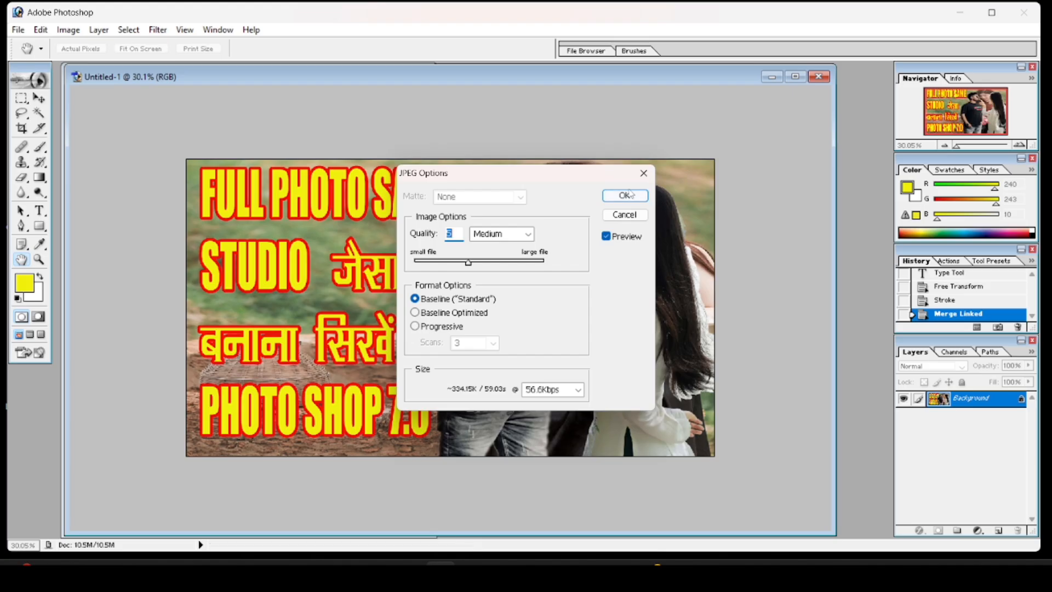
{"action": "left_click", "coordinate": [528, 234]}
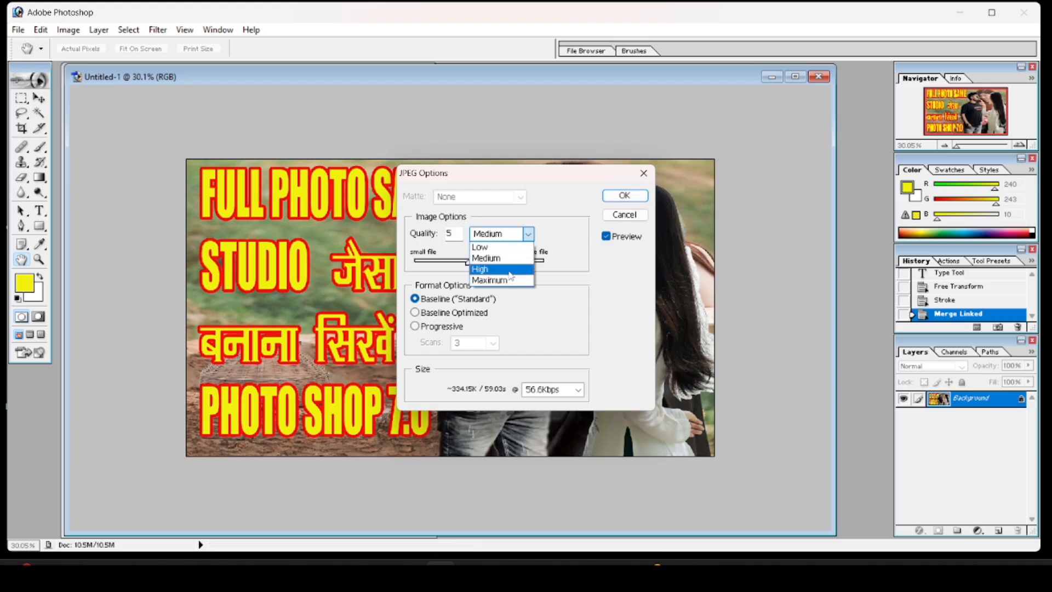
{"action": "left_click", "coordinate": [511, 269]}
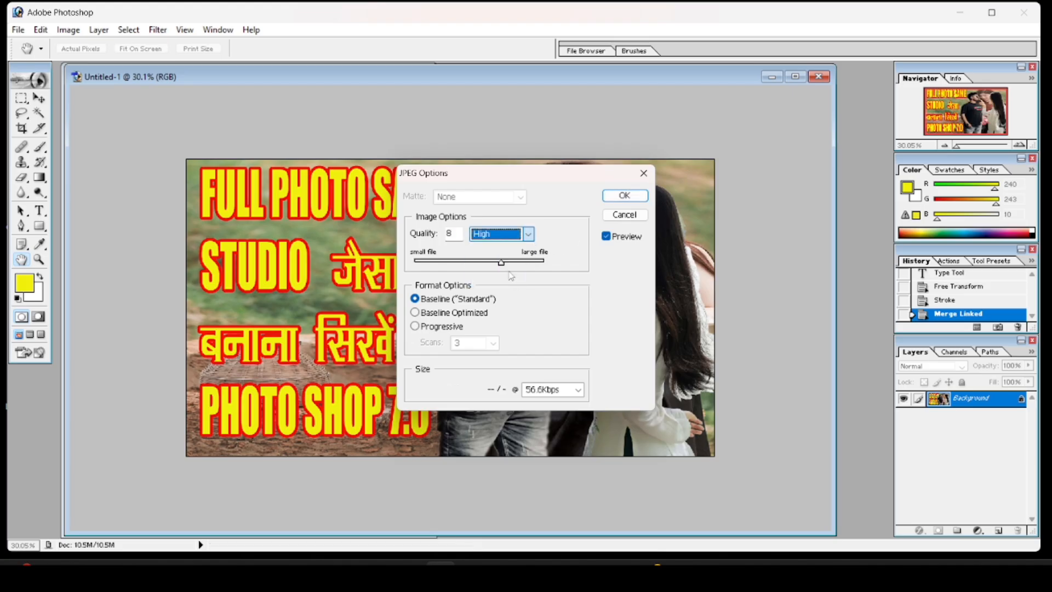
{"action": "left_click", "coordinate": [620, 195]}
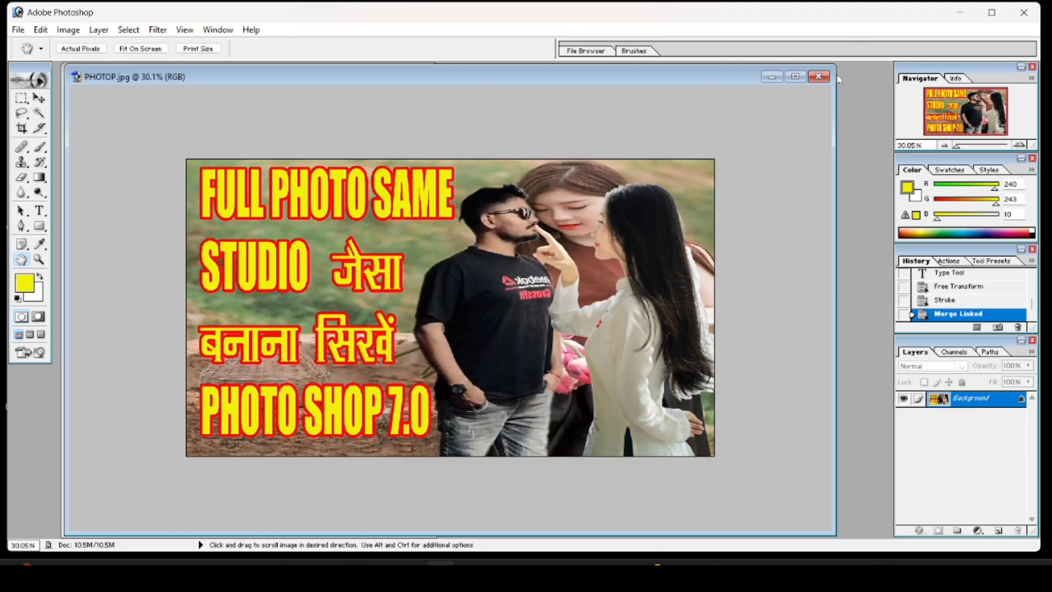
Close the saved PHOTOP.jpg image and the 90.psd document
{"action": "left_click", "coordinate": [819, 76]}
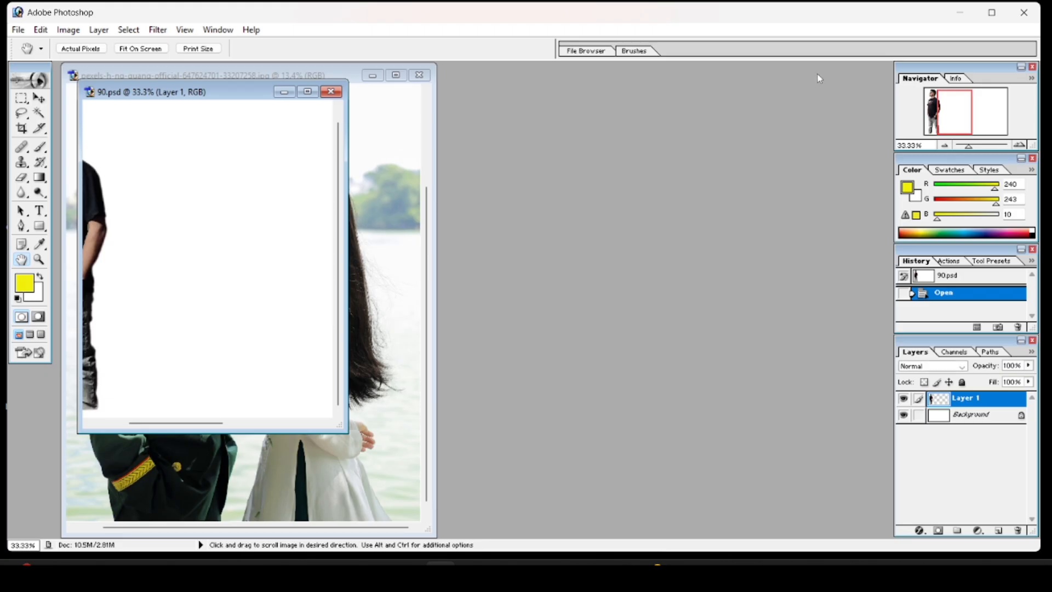
{"action": "left_click_drag", "start_coordinate": [213, 94], "coordinate": [671, 110]}
{"action": "left_click", "coordinate": [789, 108]}
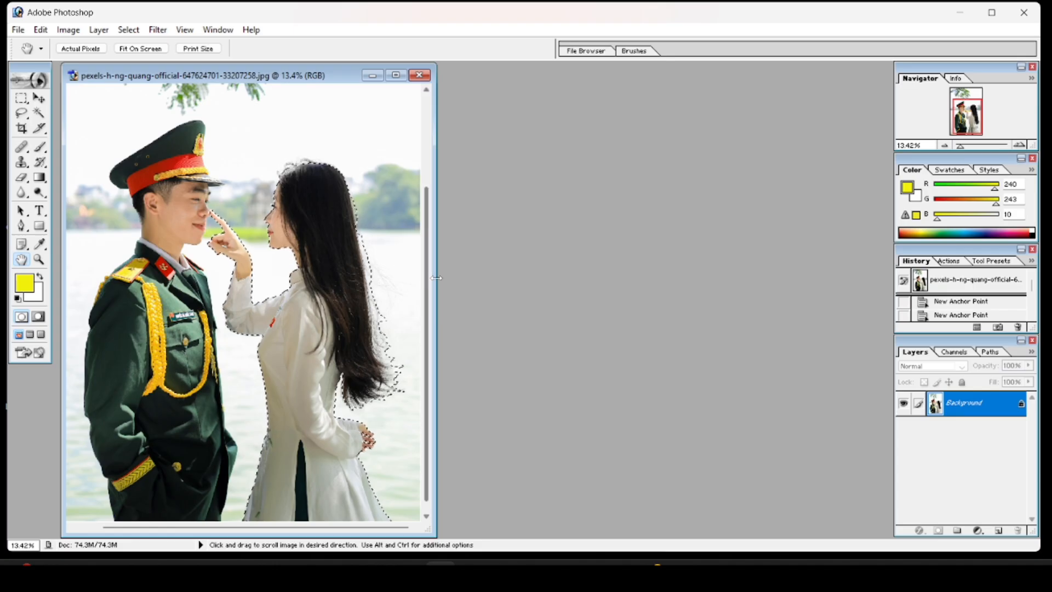
Enlarge the couple photo's window and examine the selection outline around the woman from her hair down to her dress
{"action": "left_click_drag", "start_coordinate": [436, 270], "coordinate": [857, 270]}
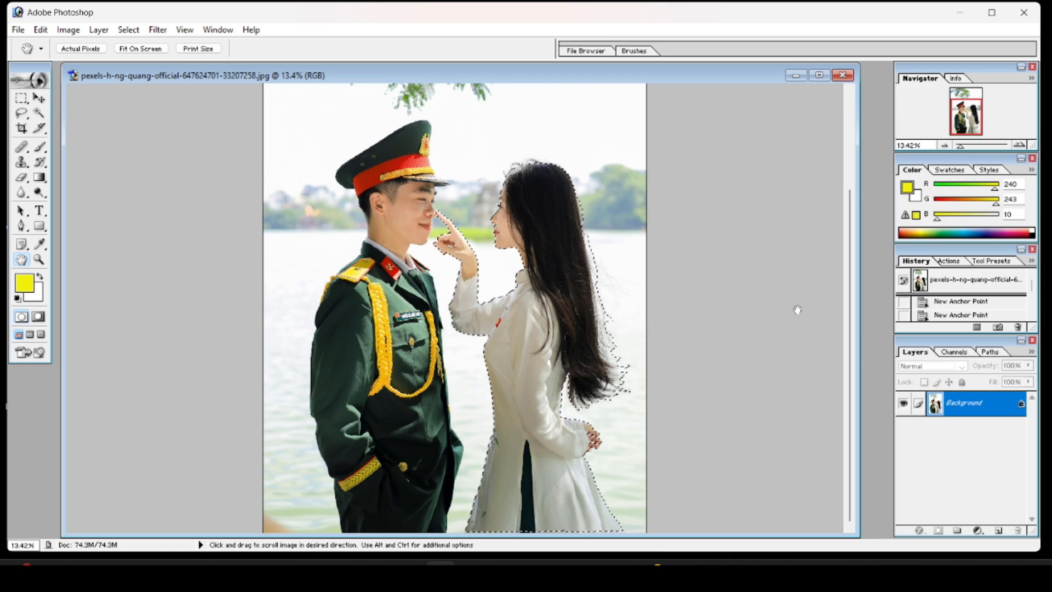
{"action": "left_click", "coordinate": [583, 281], "text": "alt"}
{"action": "scroll", "coordinate": [583, 282], "scroll_direction": "up", "scroll_amount": 4}
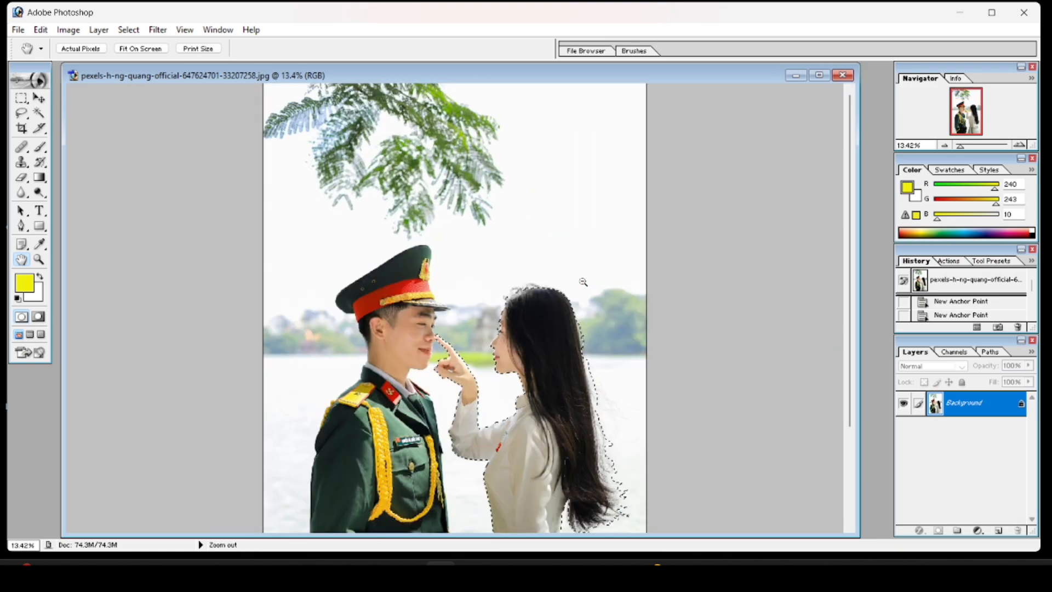
{"action": "left_click_drag", "start_coordinate": [471, 433], "coordinate": [395, 285]}
{"action": "left_click_drag", "start_coordinate": [538, 509], "coordinate": [505, 232]}
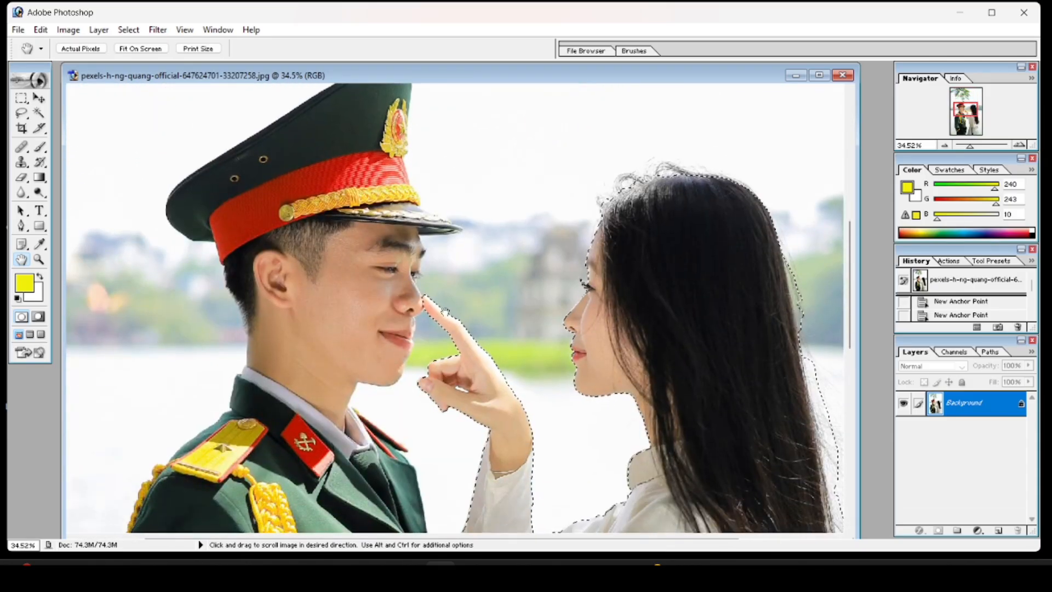
{"action": "scroll", "coordinate": [565, 383], "scroll_direction": "down", "scroll_amount": 5}
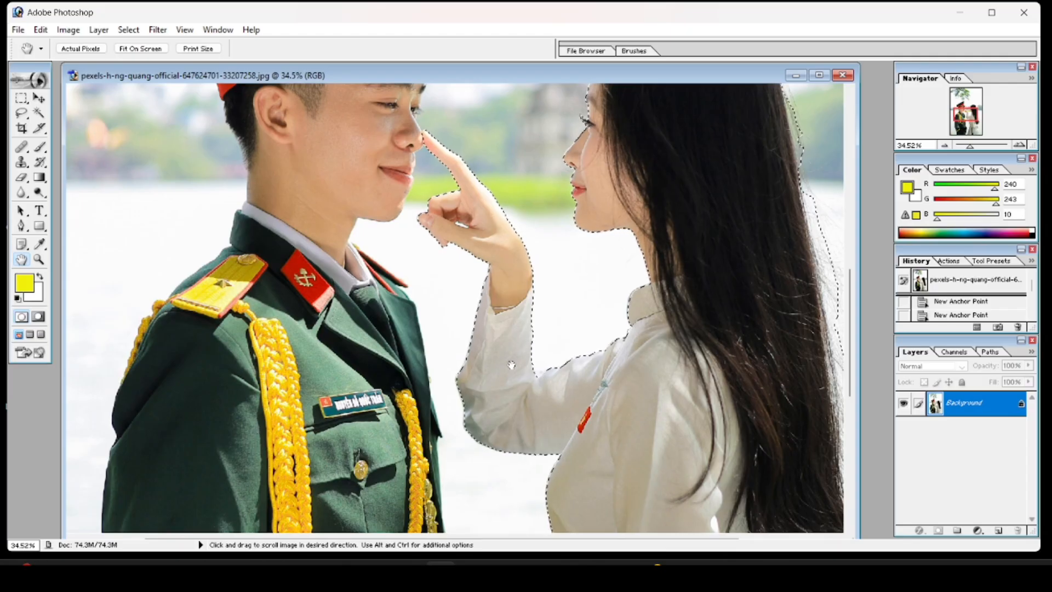
{"action": "scroll", "coordinate": [523, 362], "scroll_direction": "down", "scroll_amount": 2}
{"action": "left_click_drag", "start_coordinate": [645, 420], "coordinate": [500, 375]}
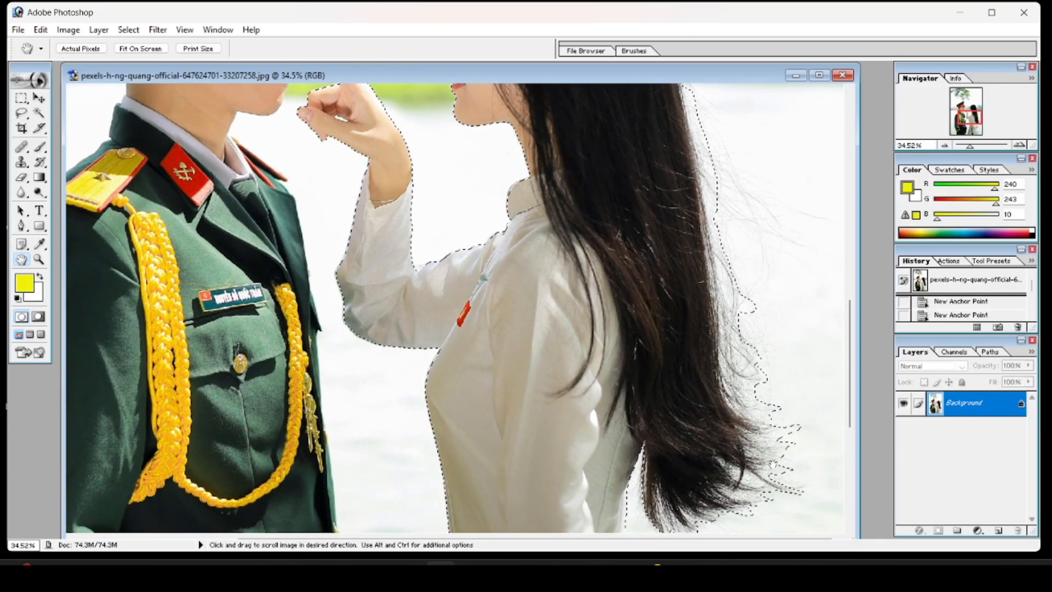
{"action": "scroll", "coordinate": [569, 382], "scroll_direction": "down", "scroll_amount": 3}
{"action": "scroll", "coordinate": [570, 382], "scroll_direction": "down", "scroll_amount": 7}
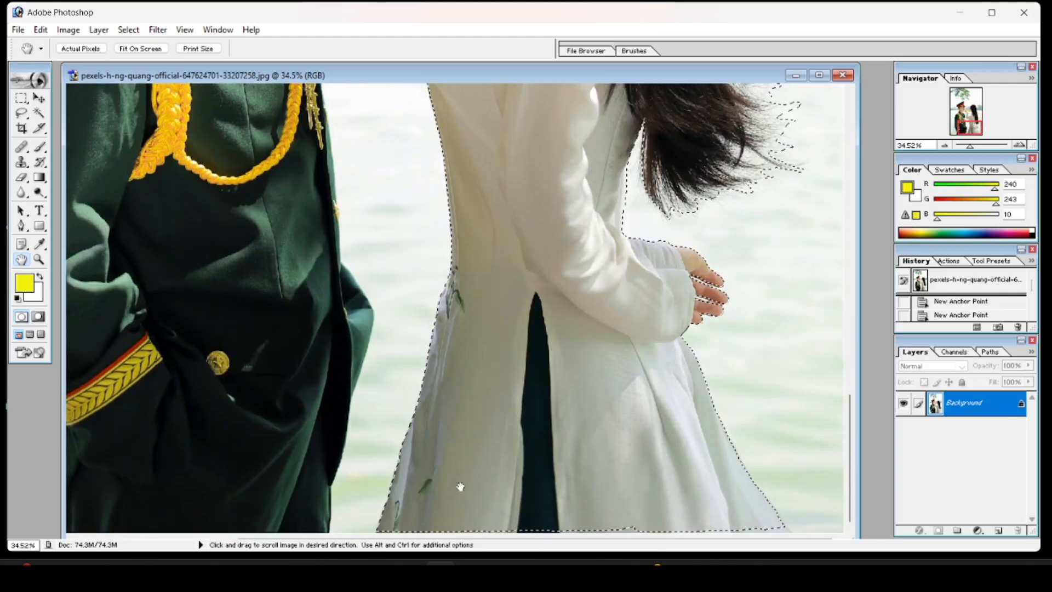
{"action": "scroll", "coordinate": [620, 284], "scroll_direction": "up", "scroll_amount": 10}
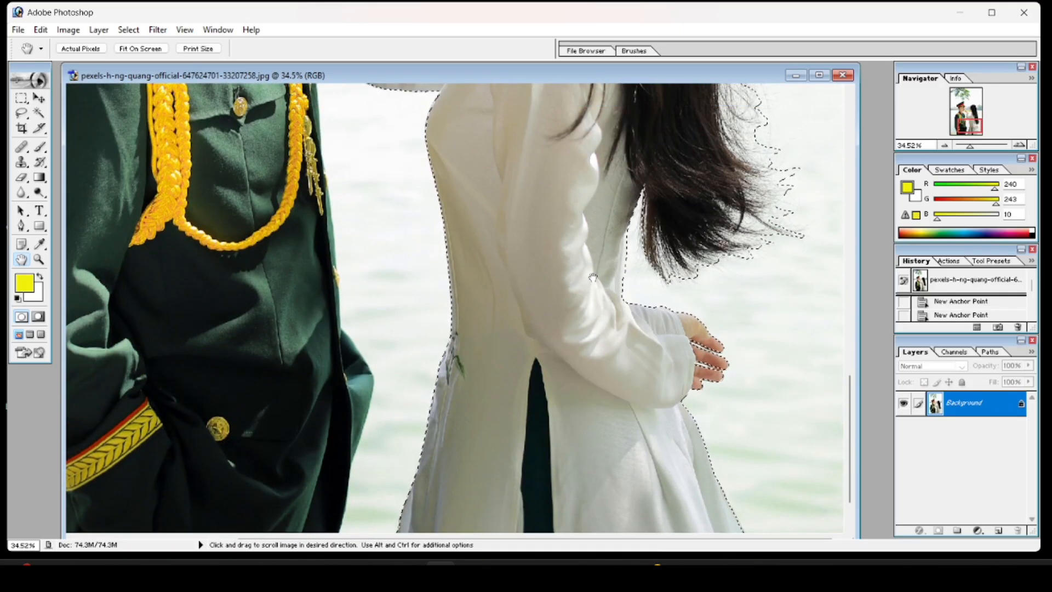
{"action": "scroll", "coordinate": [592, 277], "scroll_direction": "up", "scroll_amount": 5}
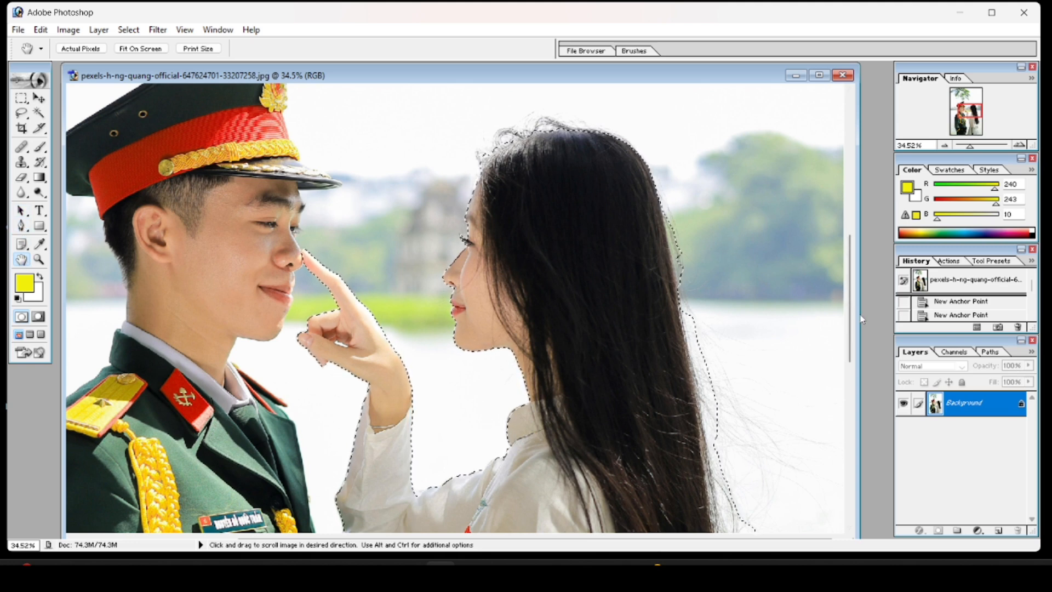
Narrow the couple photo's window, create a white 2560 × 1440 pixel RGB document at 300 pixels/inch, and enlarge the new document's window
{"action": "left_click_drag", "start_coordinate": [858, 314], "coordinate": [346, 248]}
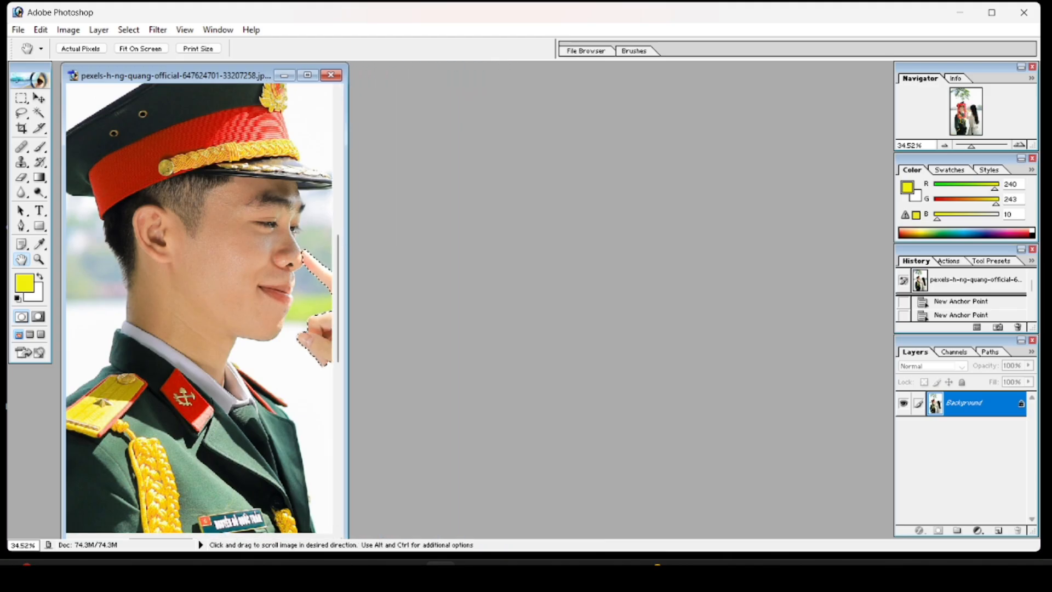
{"action": "left_click", "coordinate": [18, 30]}
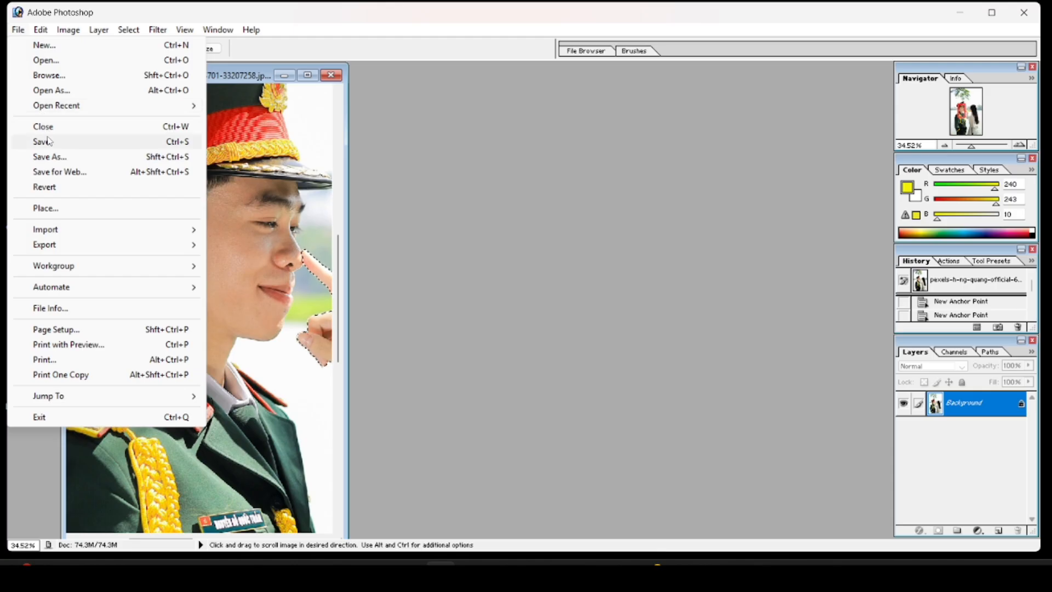
{"action": "left_click", "coordinate": [45, 45]}
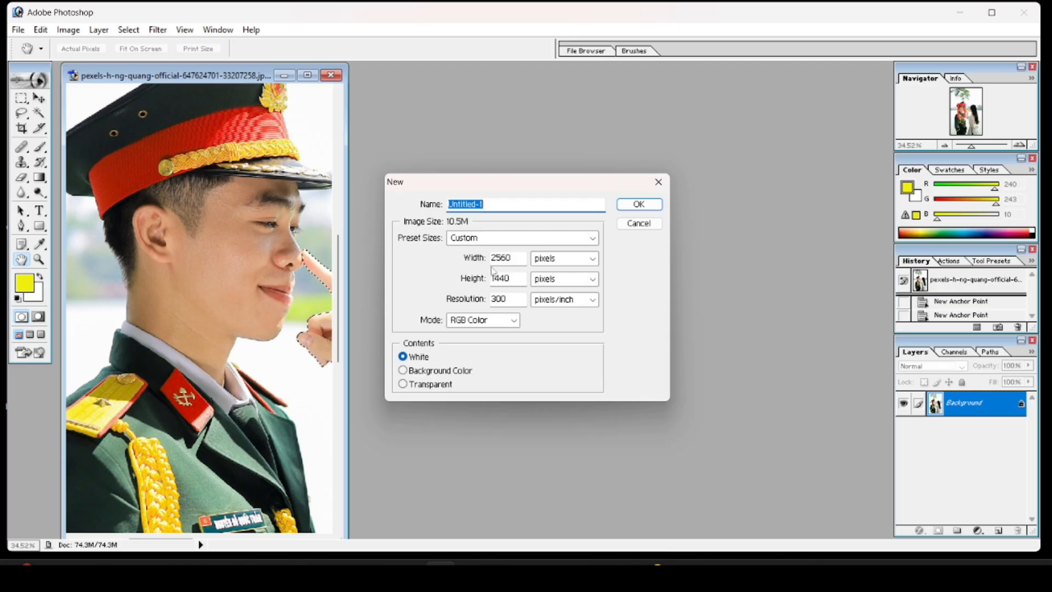
{"action": "left_click", "coordinate": [647, 207]}
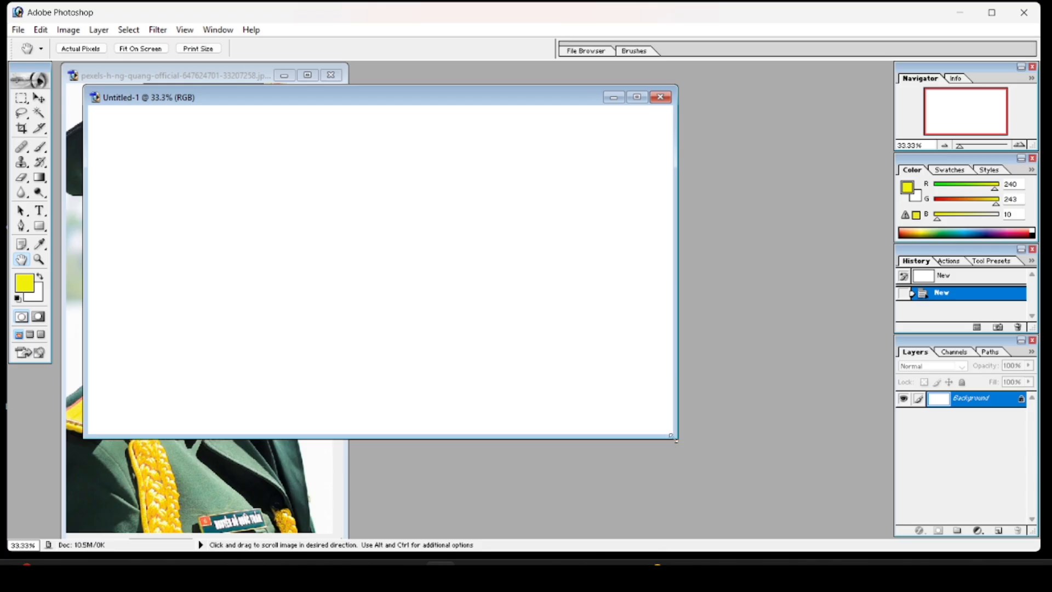
{"action": "left_click_drag", "start_coordinate": [676, 440], "coordinate": [794, 493]}
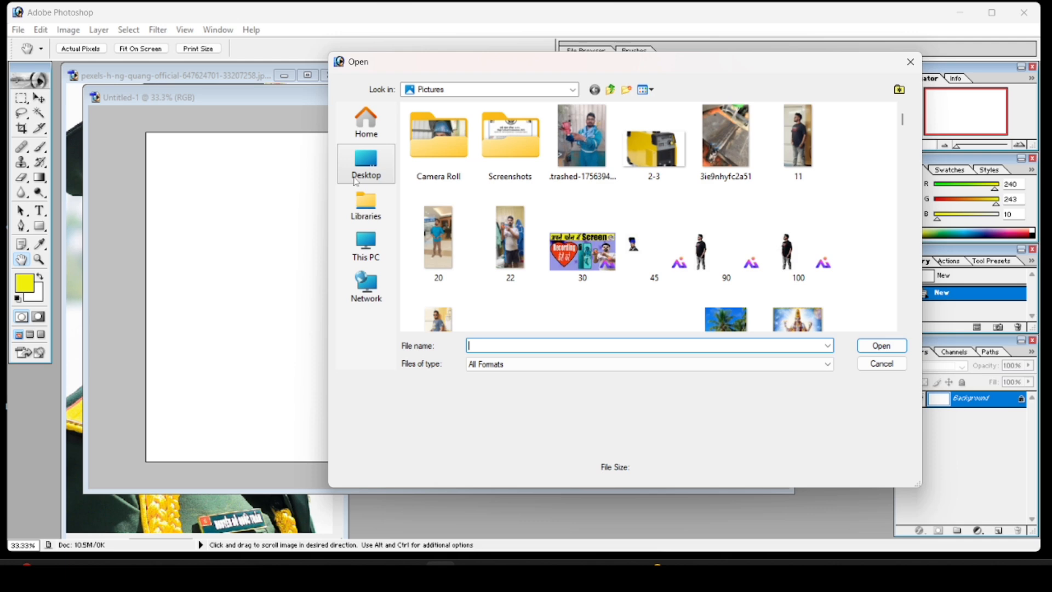
Open the photo pexels-soldiervip-1386604 from the Downloads folder
{"action": "left_click", "coordinate": [366, 164]}
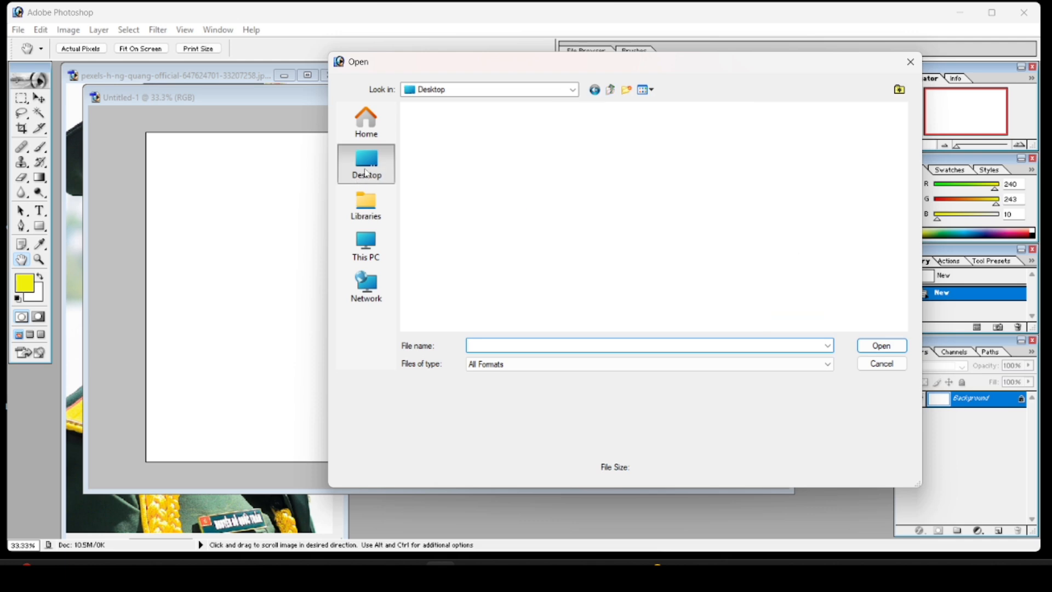
{"action": "left_click", "coordinate": [786, 162]}
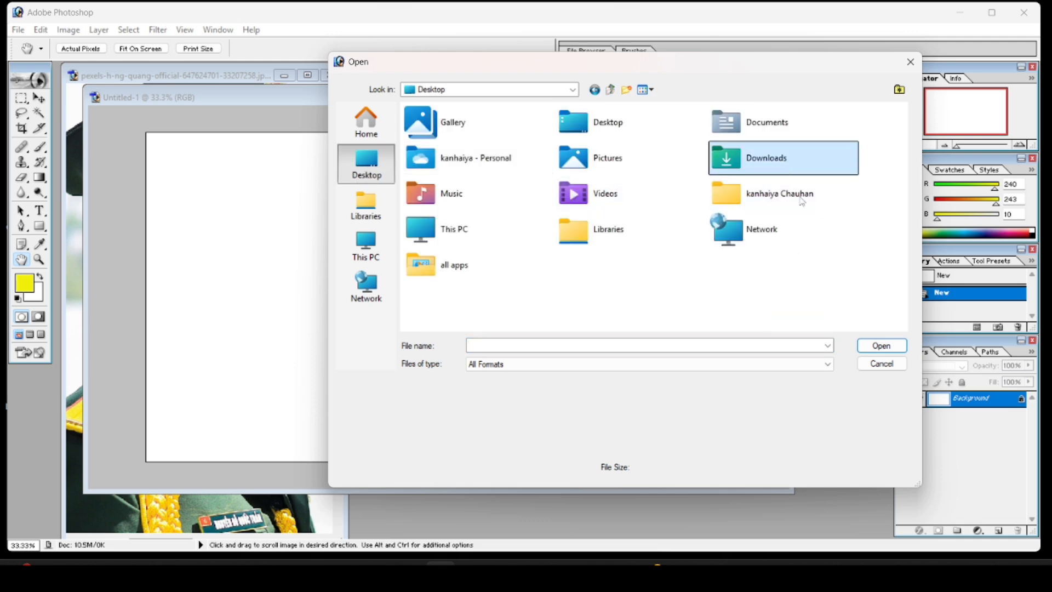
{"action": "left_click", "coordinate": [888, 347]}
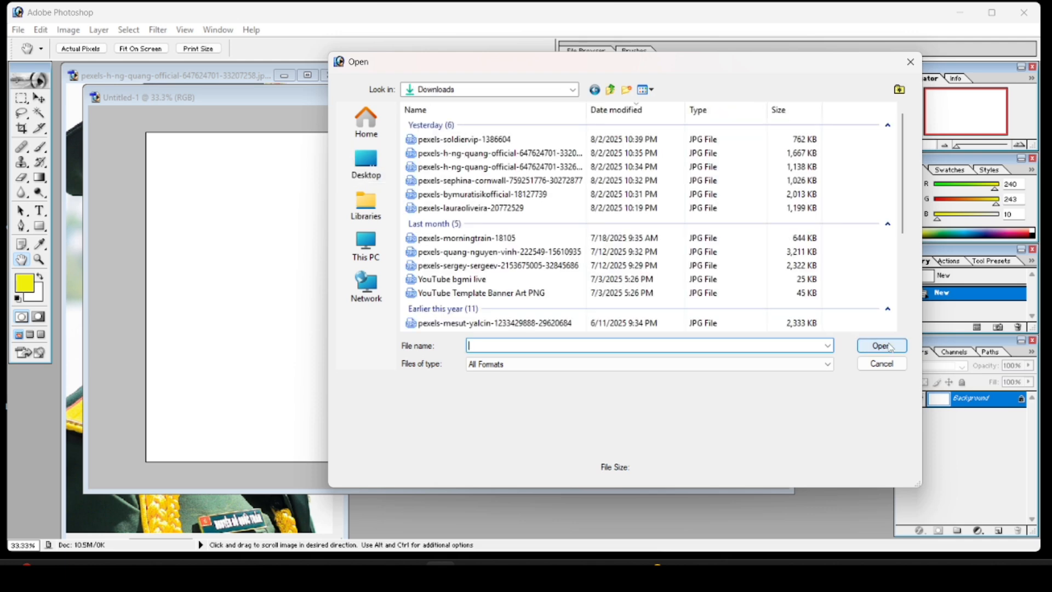
{"action": "left_click", "coordinate": [530, 139]}
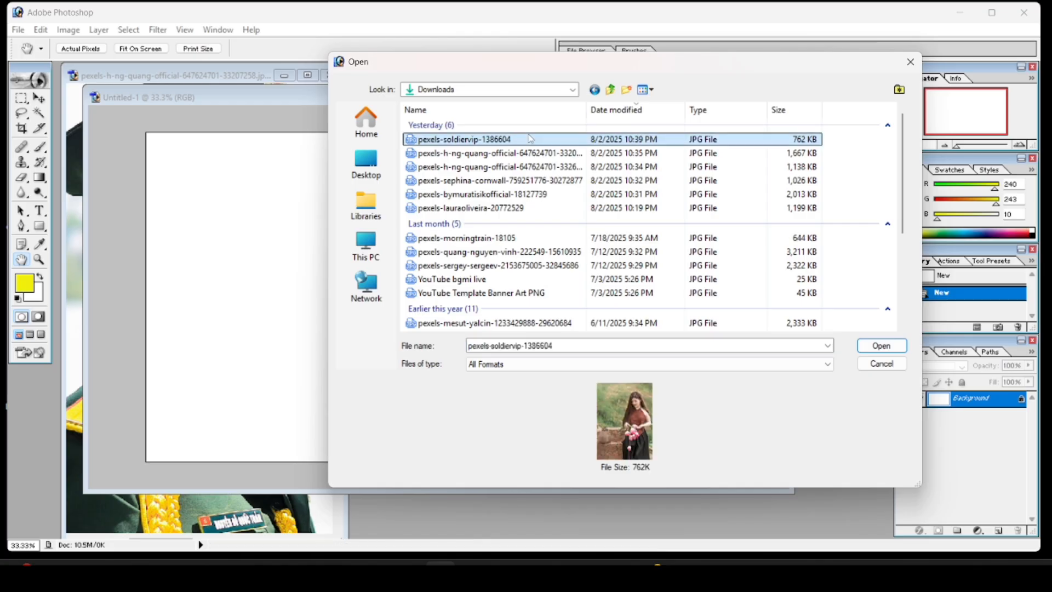
{"action": "left_click", "coordinate": [880, 345]}
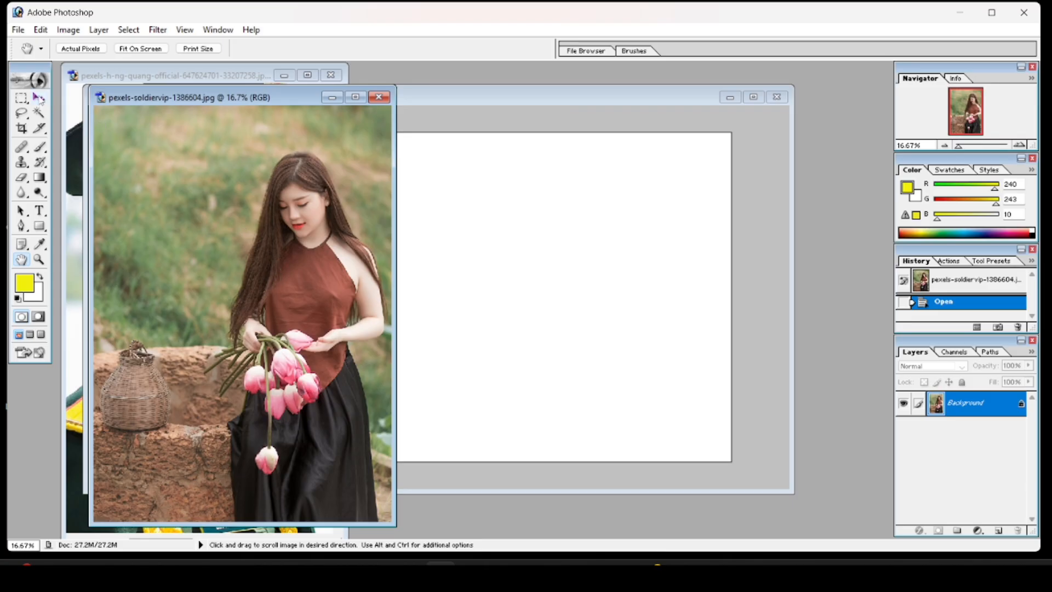
Copy the tulip woman photo into the new document, stretch it to fill the canvas, and close the source photo
{"action": "left_click", "coordinate": [39, 98]}
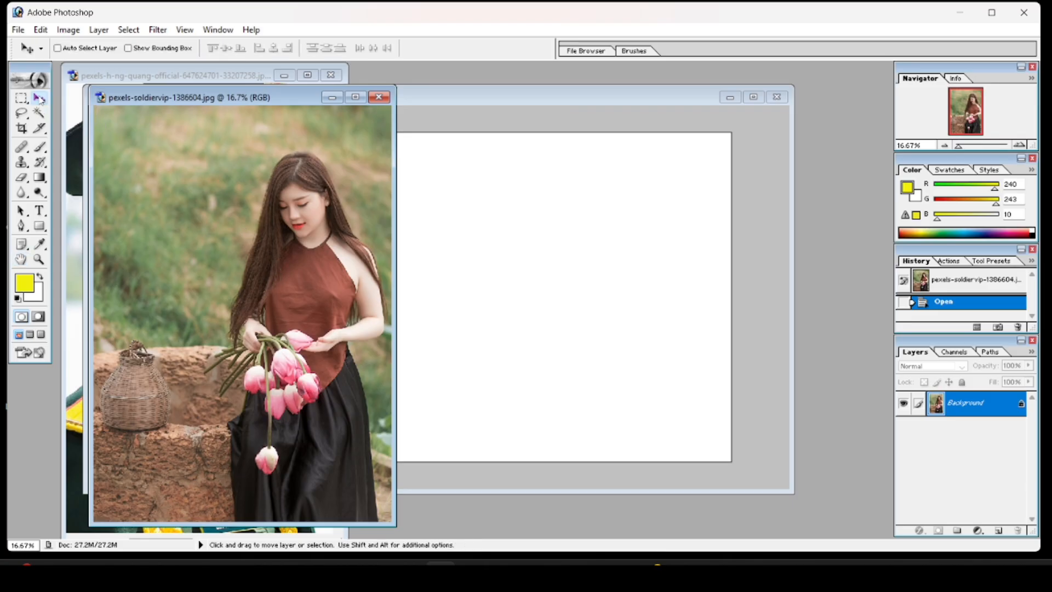
{"action": "scroll", "coordinate": [40, 99], "scroll_direction": "down", "scroll_amount": 3}
{"action": "scroll", "coordinate": [40, 100], "scroll_direction": "up", "scroll_amount": 3}
{"action": "left_click_drag", "start_coordinate": [318, 255], "coordinate": [565, 283]}
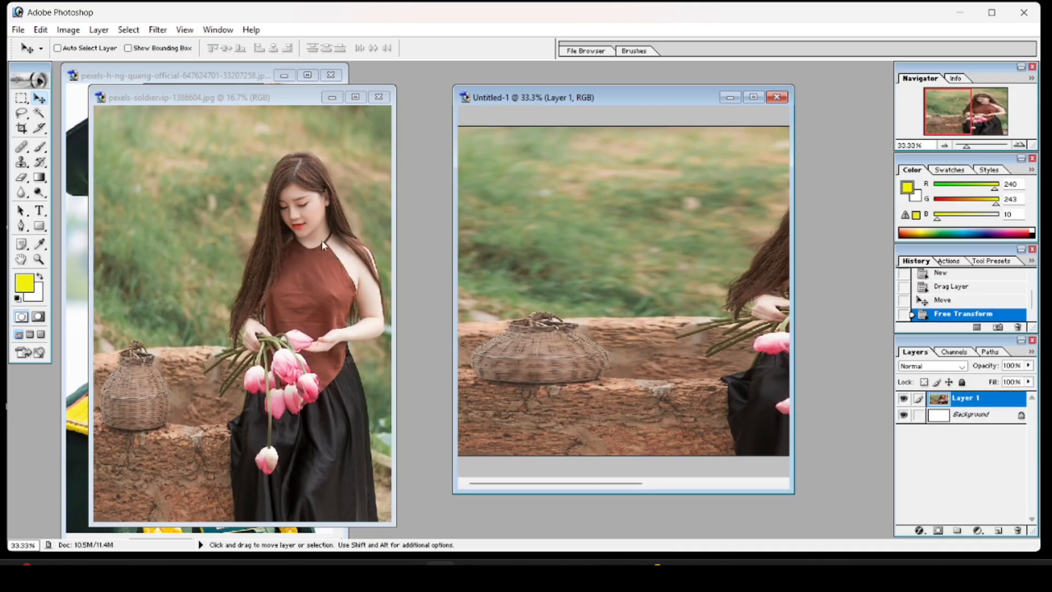
{"action": "left_click", "coordinate": [380, 97]}
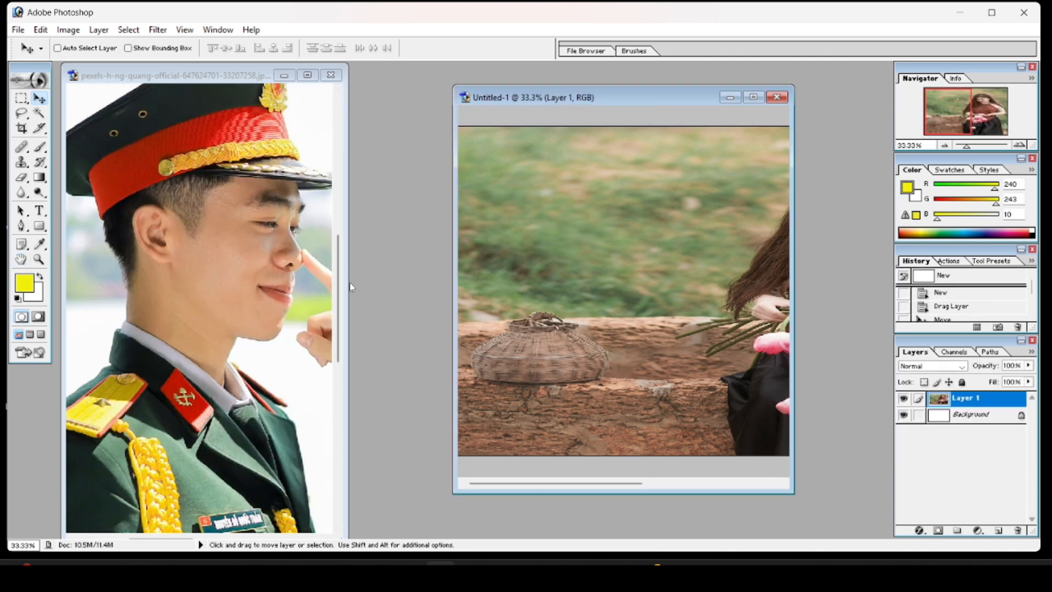
Widen and shift the couple photo's window, then copy the selected woman in white into the new document
{"action": "left_click_drag", "start_coordinate": [344, 280], "coordinate": [804, 279]}
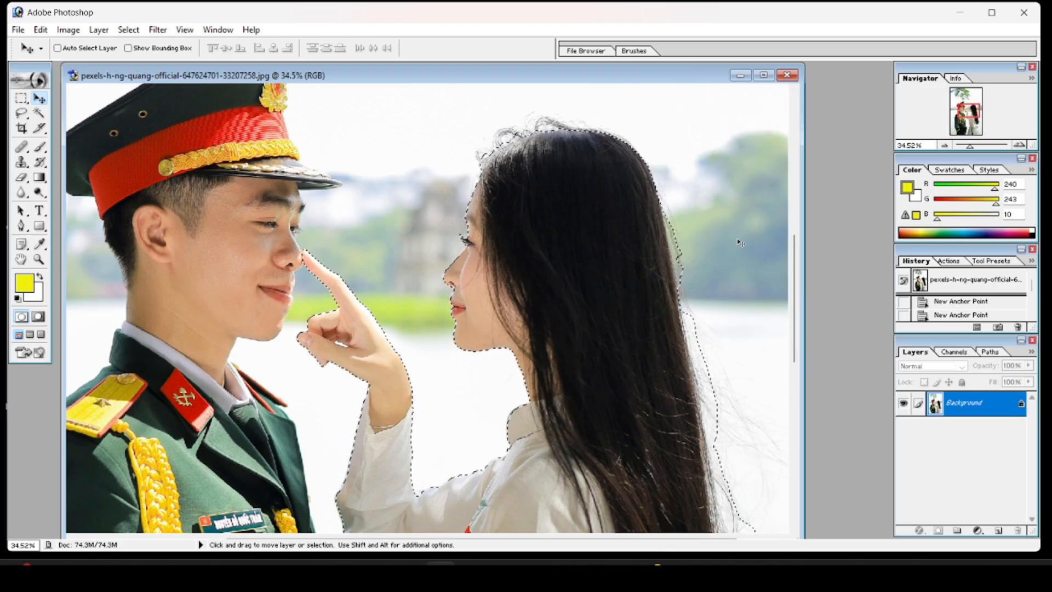
{"action": "left_click_drag", "start_coordinate": [528, 80], "coordinate": [284, 79]}
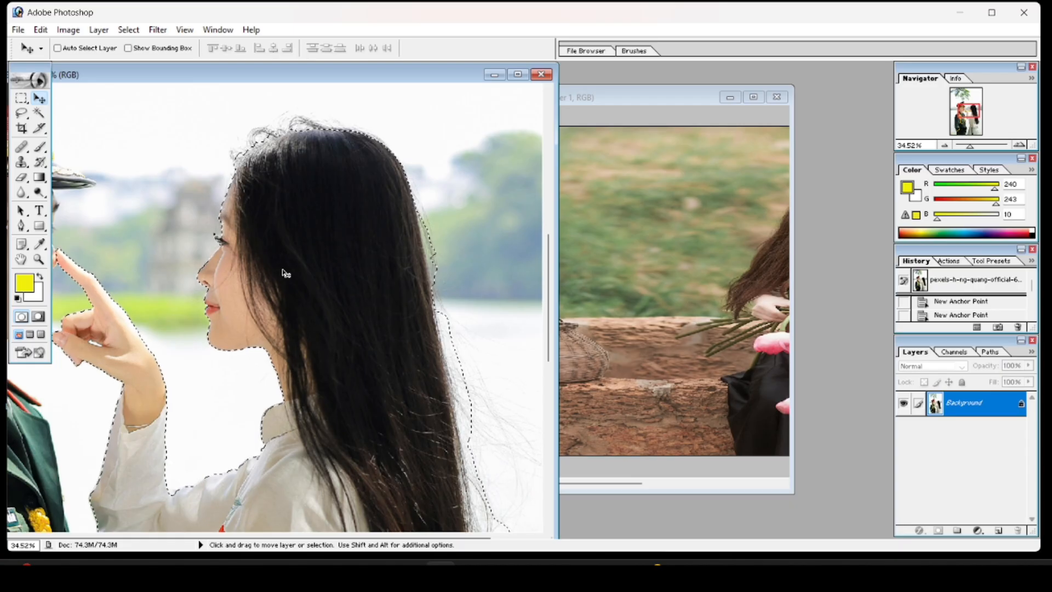
{"action": "left_click_drag", "start_coordinate": [284, 278], "coordinate": [672, 265]}
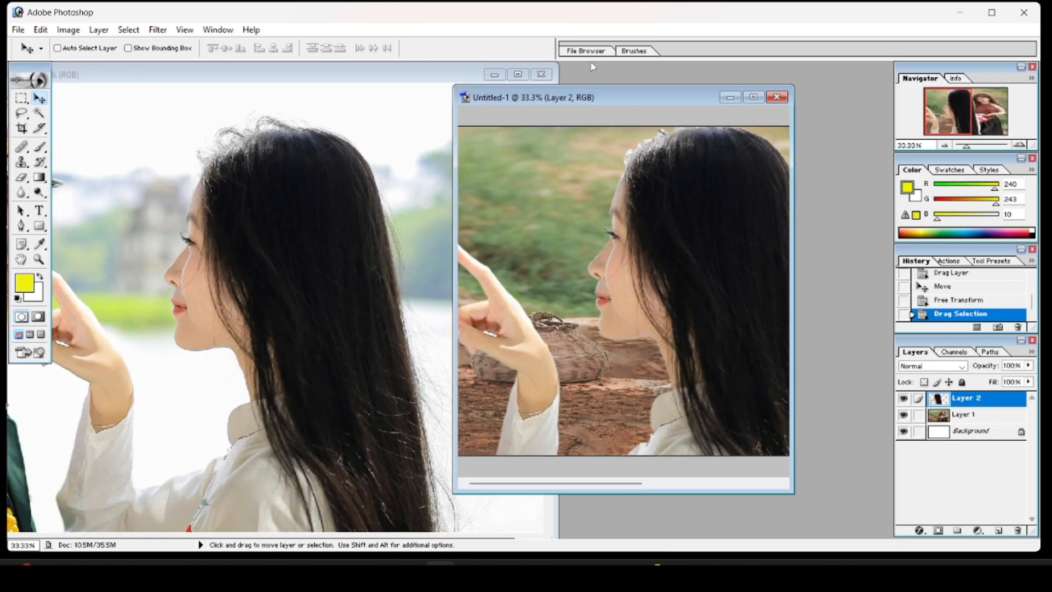
Widen the composite's window to show the whole canvas and move the woman in white toward the canvas's right side
{"action": "left_click_drag", "start_coordinate": [622, 101], "coordinate": [310, 103]}
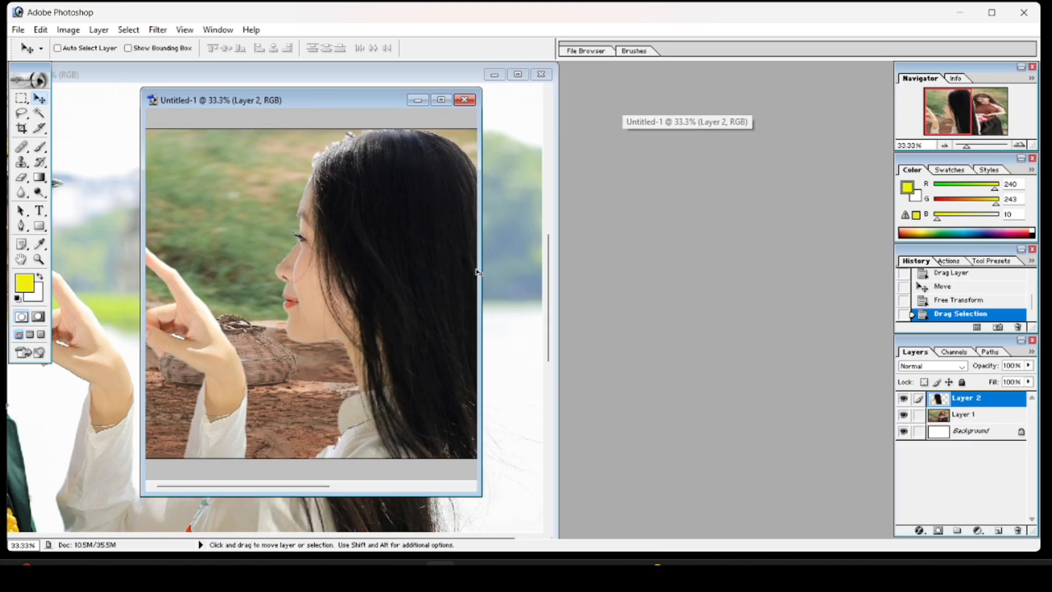
{"action": "left_click_drag", "start_coordinate": [480, 272], "coordinate": [886, 280]}
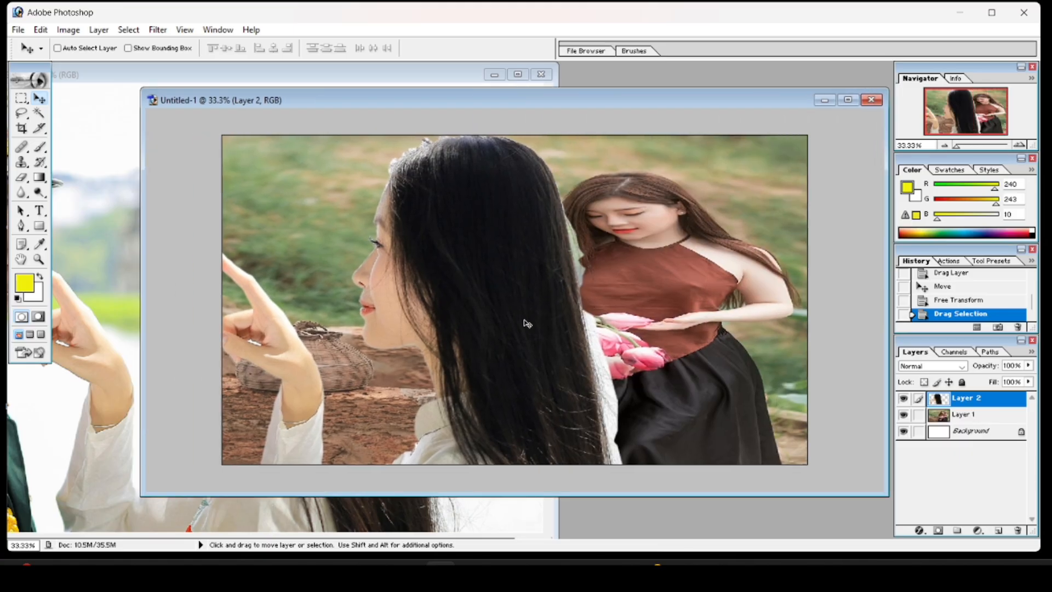
{"action": "left_click_drag", "start_coordinate": [526, 323], "coordinate": [661, 301]}
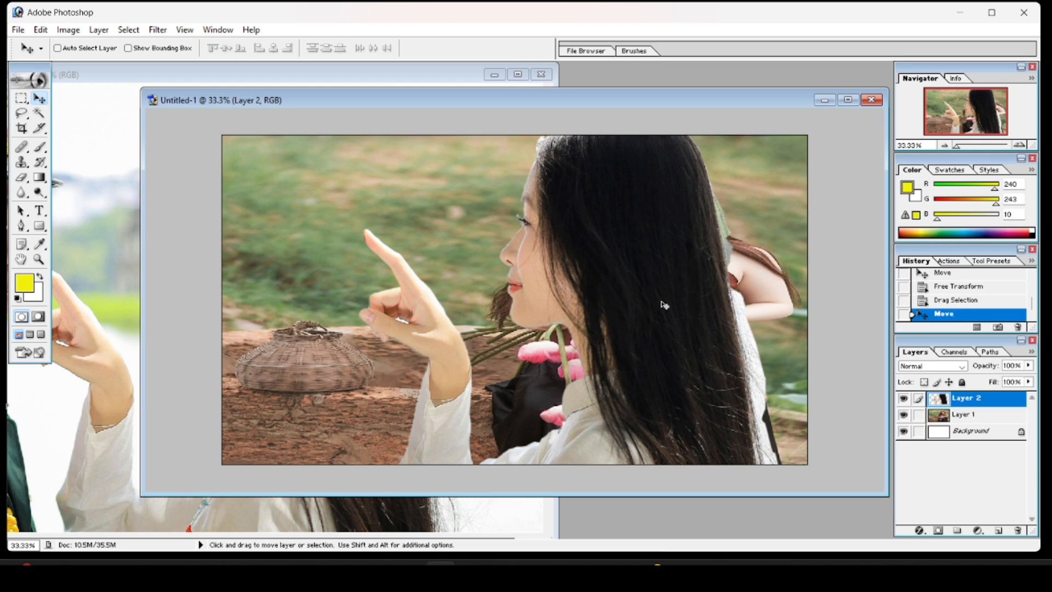
Scale the woman in white to about 50% width and 54% height and place her at the canvas's right edge
{"action": "key", "text": "ctrl+t"}
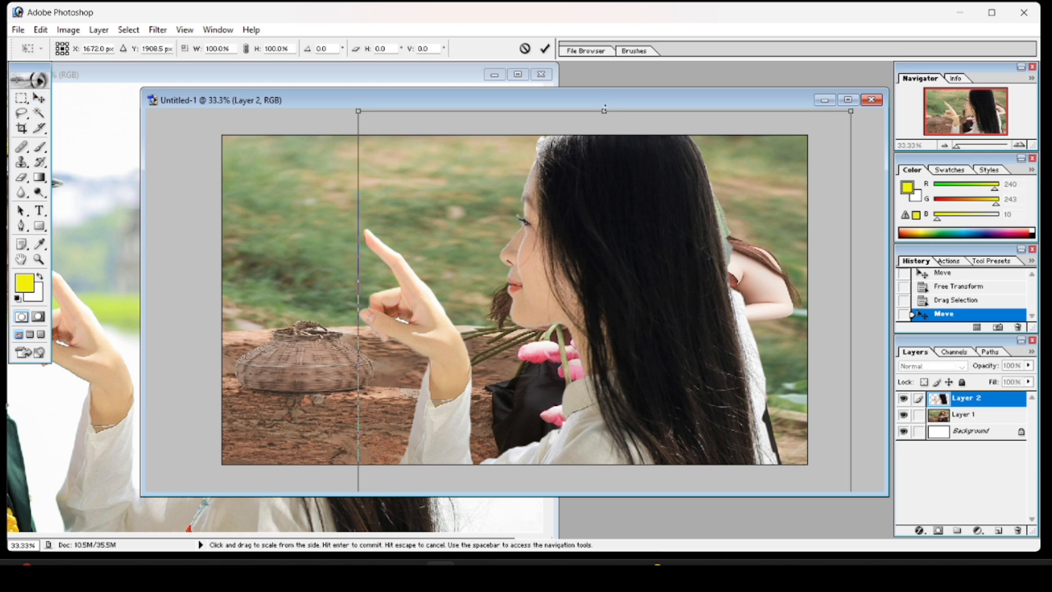
{"action": "left_click_drag", "start_coordinate": [604, 111], "coordinate": [609, 296]}
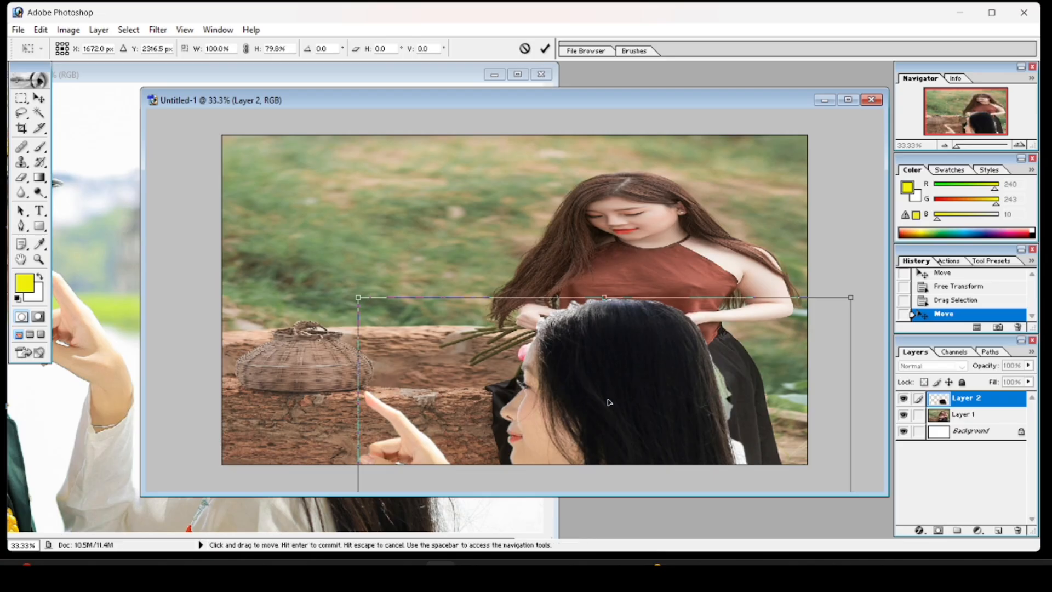
{"action": "left_click_drag", "start_coordinate": [608, 403], "coordinate": [610, 137]}
{"action": "left_click_drag", "start_coordinate": [606, 208], "coordinate": [603, 314]}
{"action": "left_click_drag", "start_coordinate": [601, 212], "coordinate": [624, 354]}
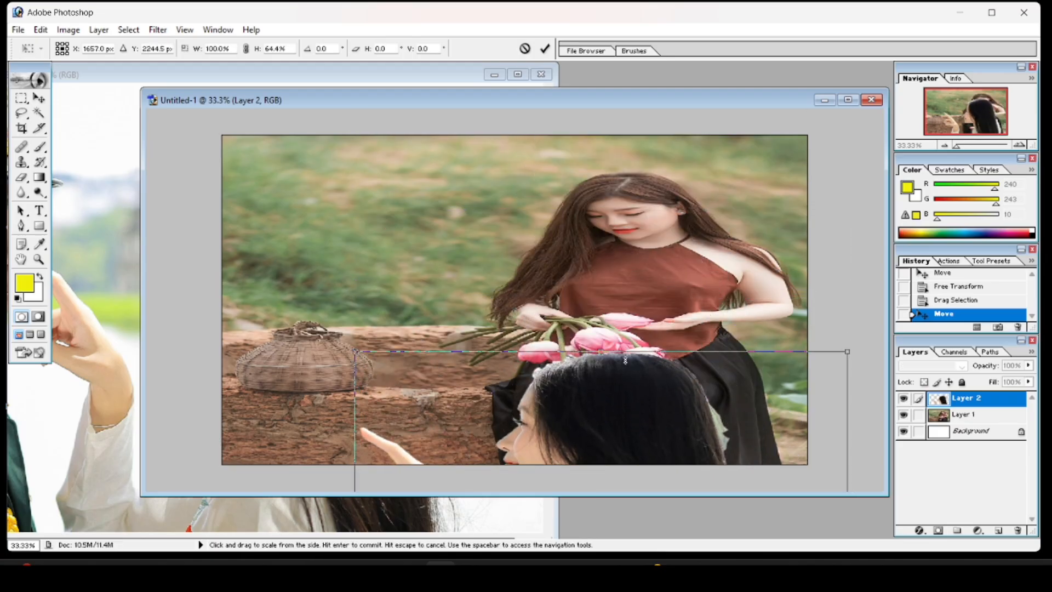
{"action": "left_click_drag", "start_coordinate": [625, 425], "coordinate": [608, 233]}
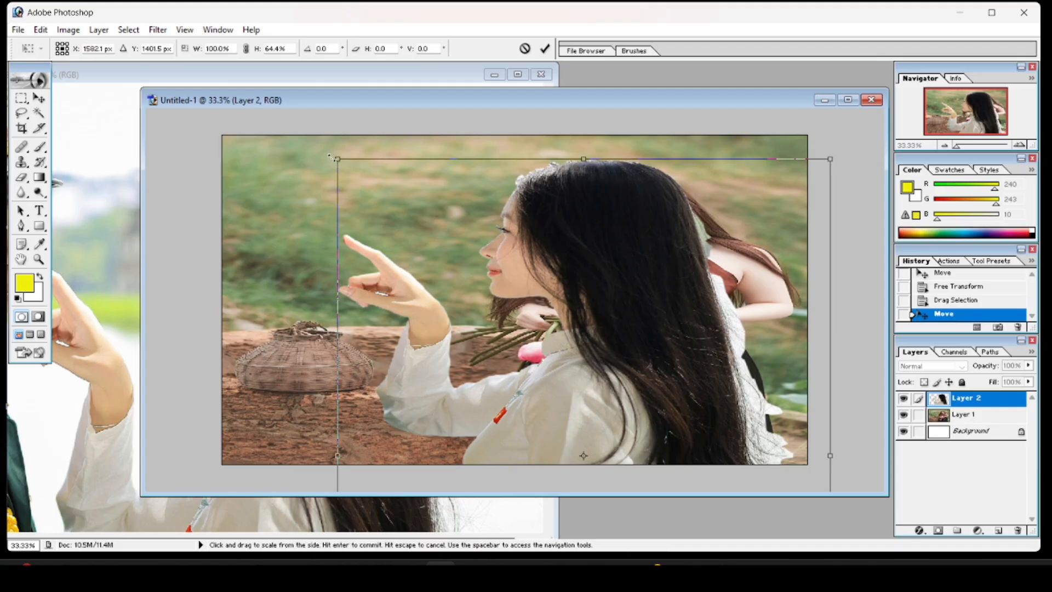
{"action": "left_click_drag", "start_coordinate": [337, 159], "coordinate": [584, 252]}
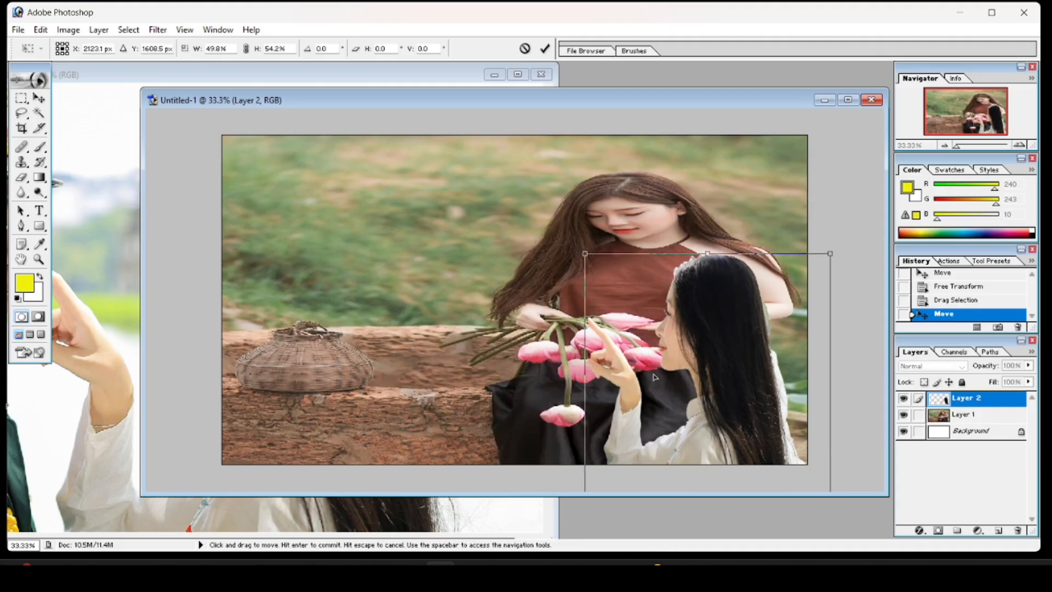
{"action": "left_click_drag", "start_coordinate": [707, 417], "coordinate": [705, 300]}
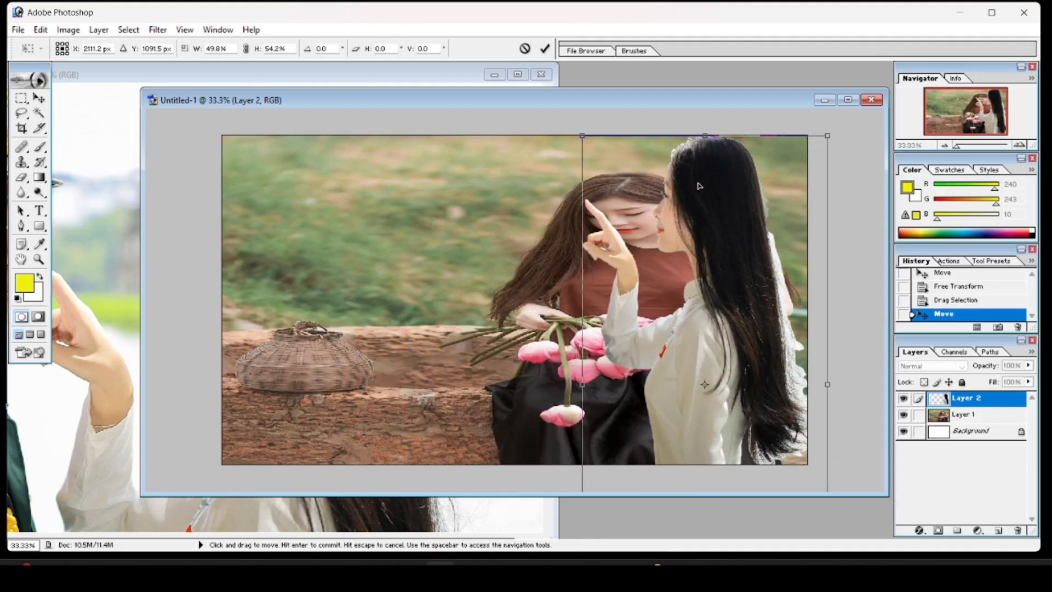
Shrink the woman in white further to about 39% width and 34% height, fitting her full figure beside the seated woman
{"action": "left_click_drag", "start_coordinate": [704, 136], "coordinate": [726, 187]}
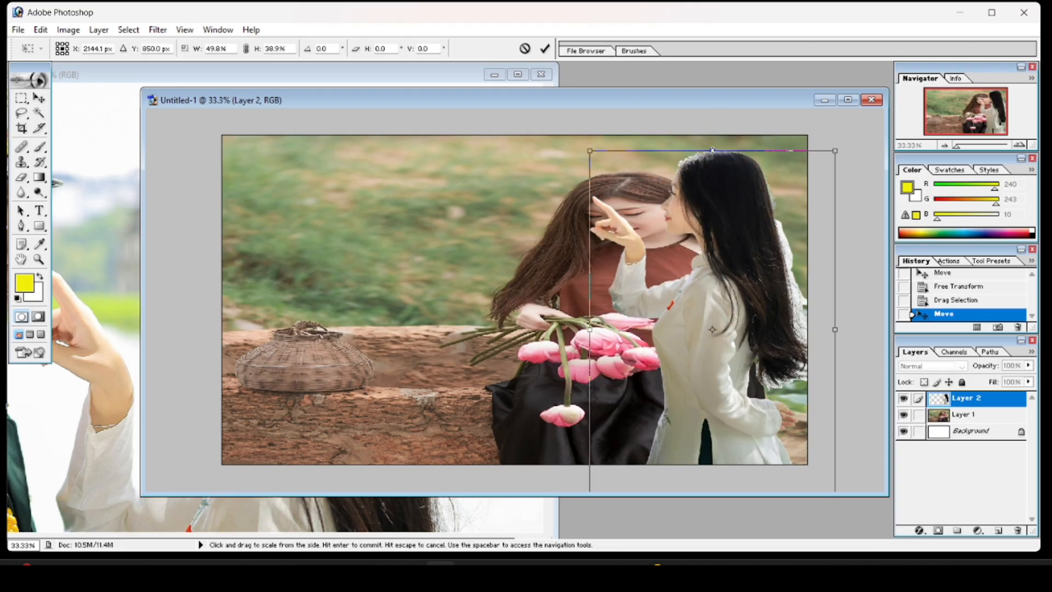
{"action": "left_click_drag", "start_coordinate": [712, 151], "coordinate": [713, 218]}
{"action": "left_click_drag", "start_coordinate": [716, 328], "coordinate": [704, 283]}
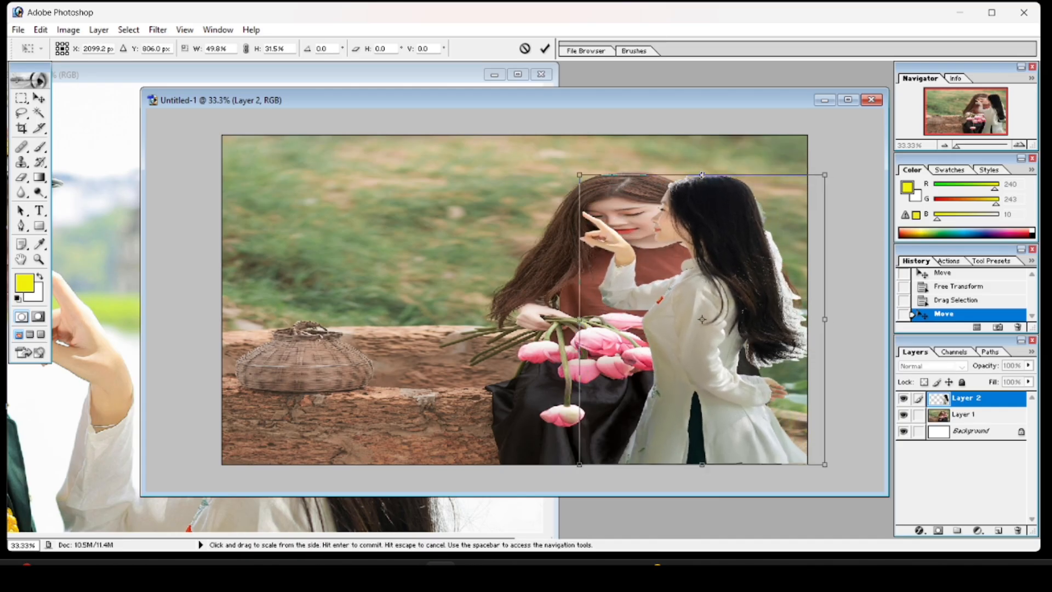
{"action": "left_click_drag", "start_coordinate": [702, 175], "coordinate": [702, 154]}
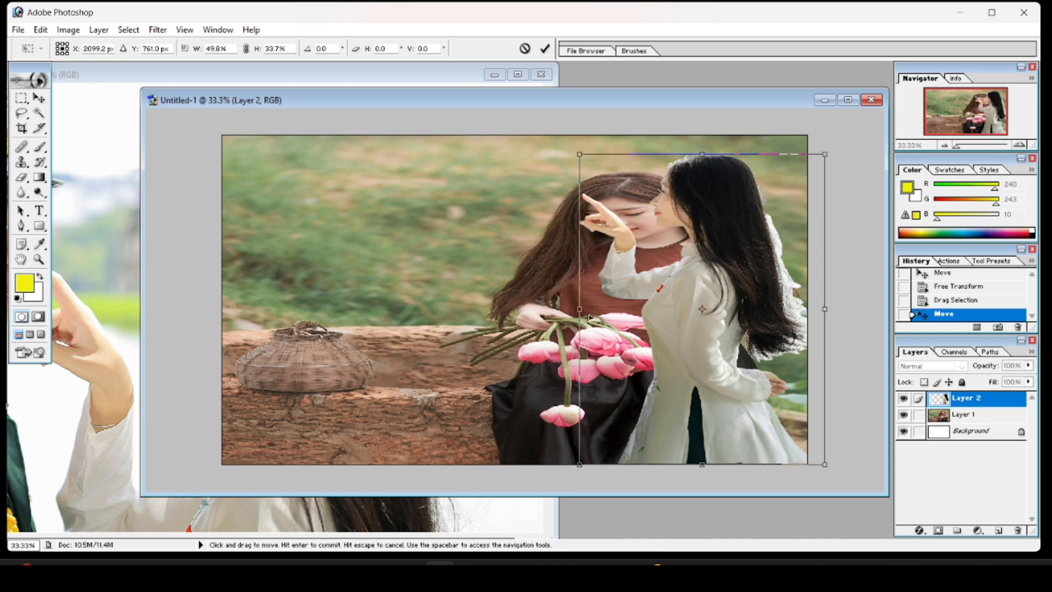
{"action": "left_click_drag", "start_coordinate": [579, 309], "coordinate": [631, 310]}
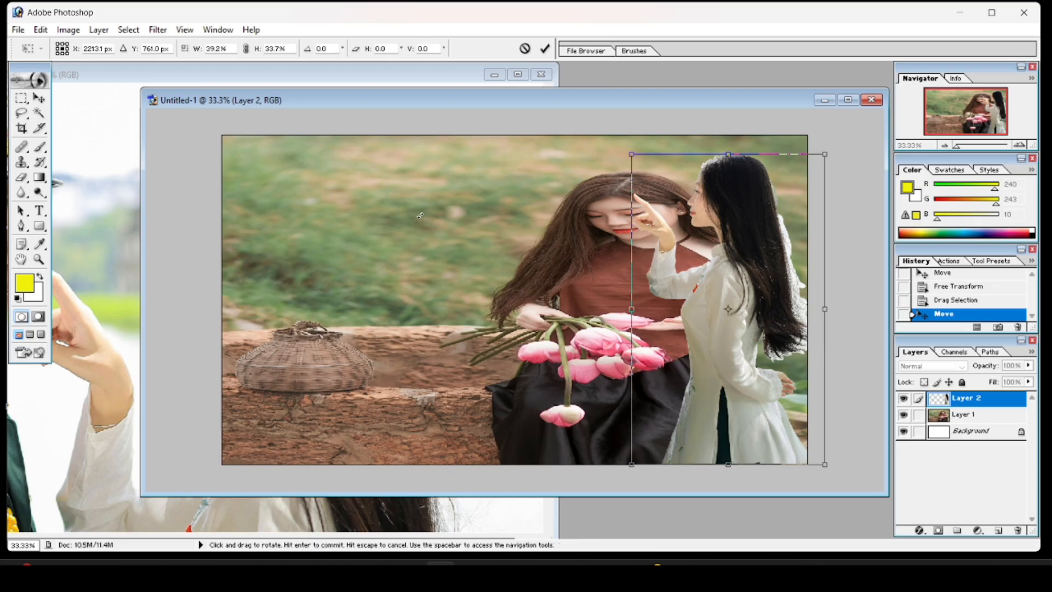
Shift the composite's window, open 90.psd from the Gallery, and narrow its window to uncover the composite
{"action": "left_click_drag", "start_coordinate": [378, 98], "coordinate": [261, 81]}
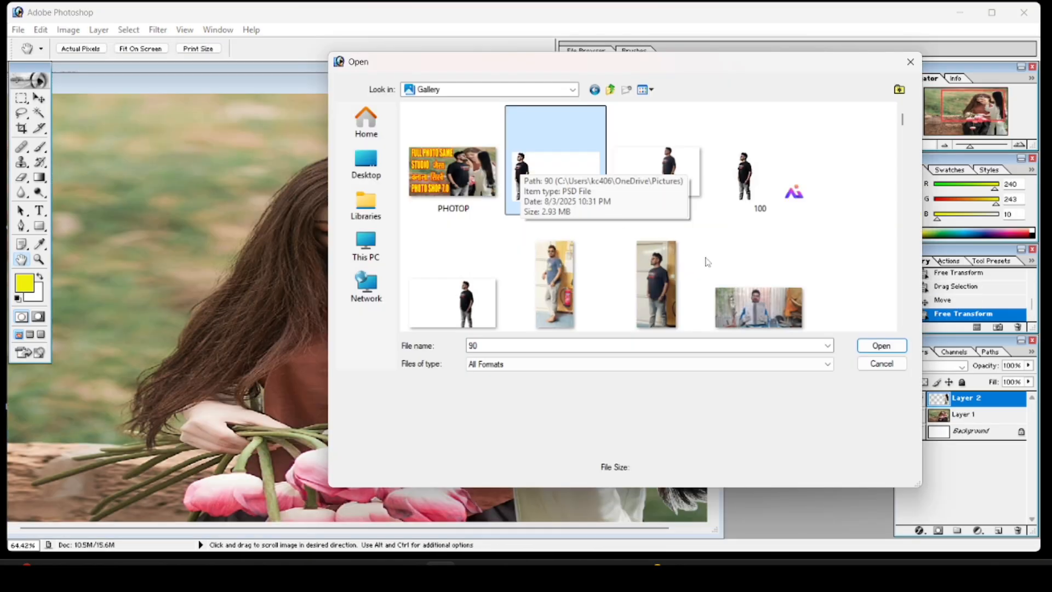
{"action": "left_click", "coordinate": [880, 346]}
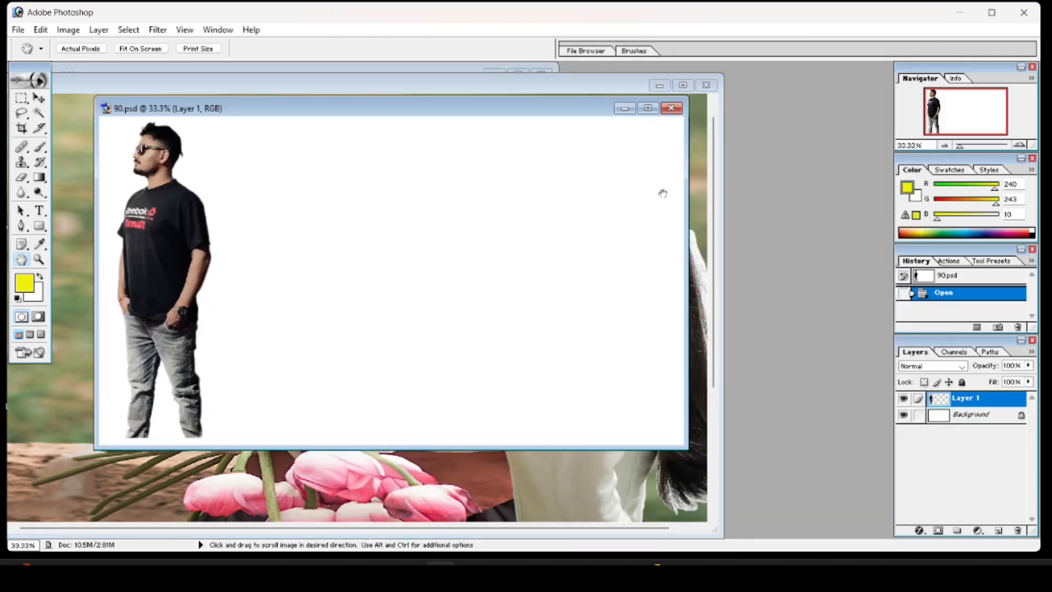
{"action": "left_click_drag", "start_coordinate": [685, 219], "coordinate": [316, 193]}
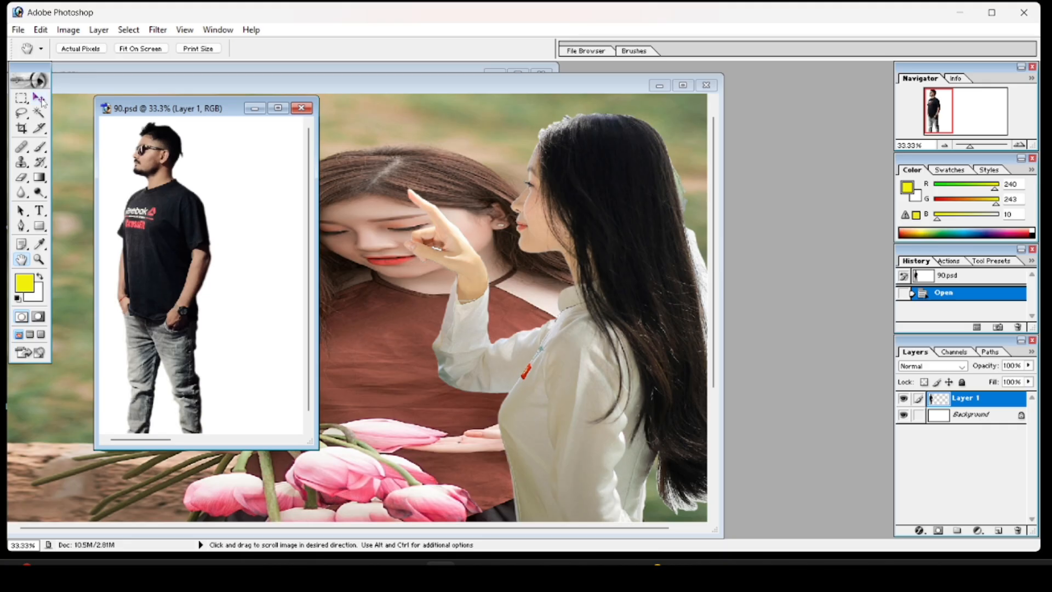
Copy the man cutout into the composite, widen the composite's window, and position him left of the two women
{"action": "left_click", "coordinate": [39, 99]}
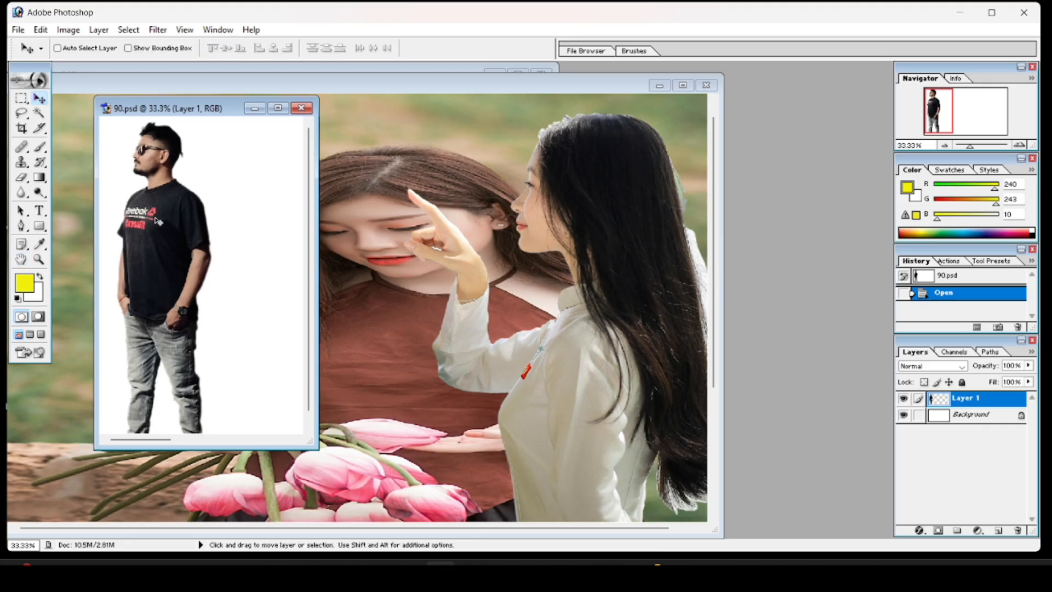
{"action": "left_click_drag", "start_coordinate": [158, 221], "coordinate": [226, 290]}
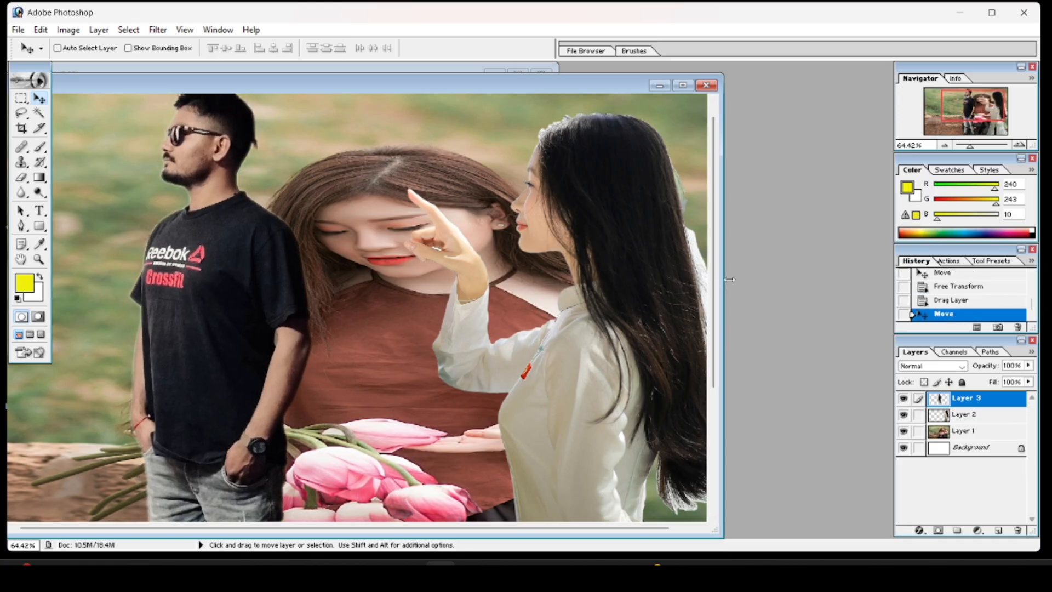
{"action": "left_click_drag", "start_coordinate": [729, 279], "coordinate": [858, 281]}
{"action": "left_click_drag", "start_coordinate": [338, 275], "coordinate": [340, 296]}
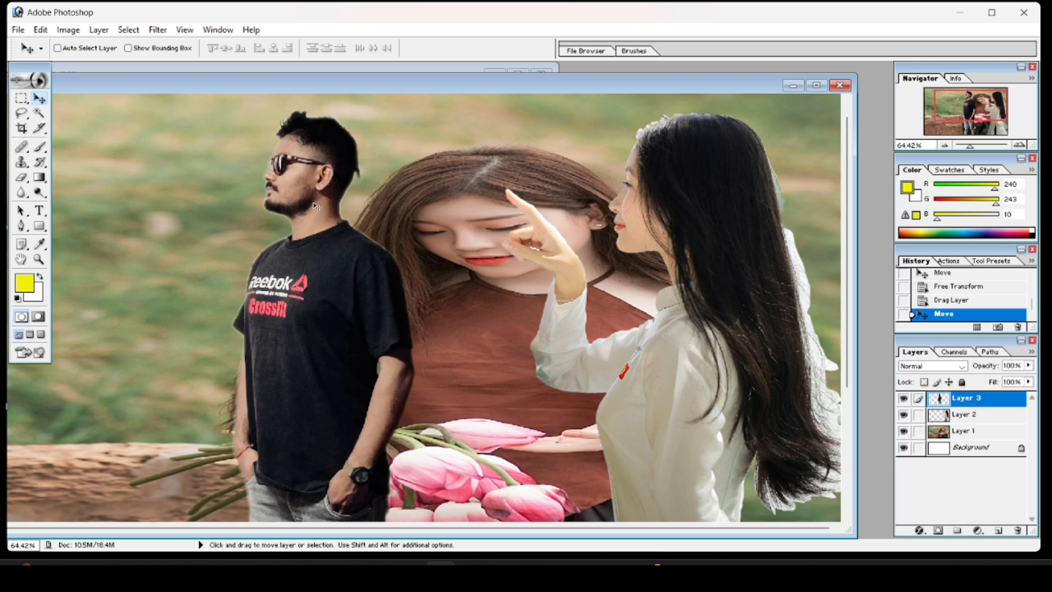
Mirror the man horizontally so he faces the woman in white, widen him, and place him in front of the seated woman
{"action": "key", "text": "ctrl+t"}
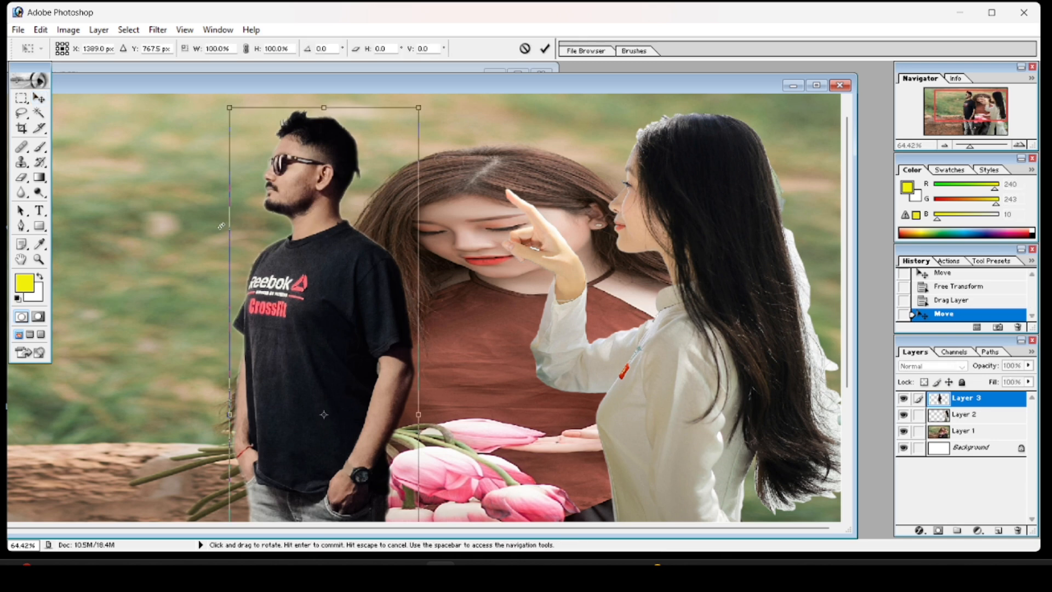
{"action": "left_click_drag", "start_coordinate": [221, 227], "coordinate": [552, 267]}
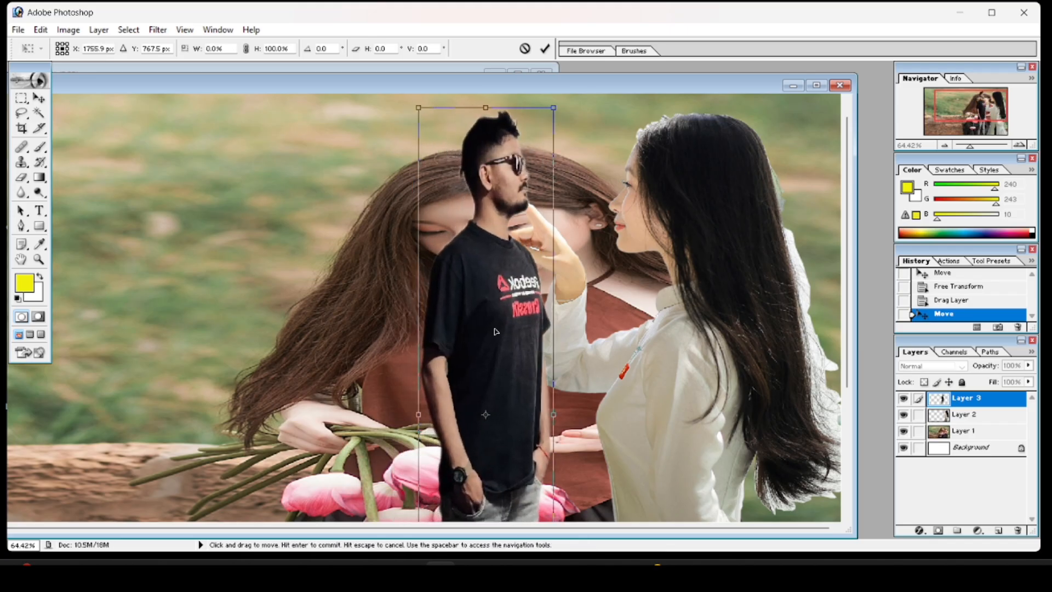
{"action": "left_click_drag", "start_coordinate": [495, 332], "coordinate": [311, 299]}
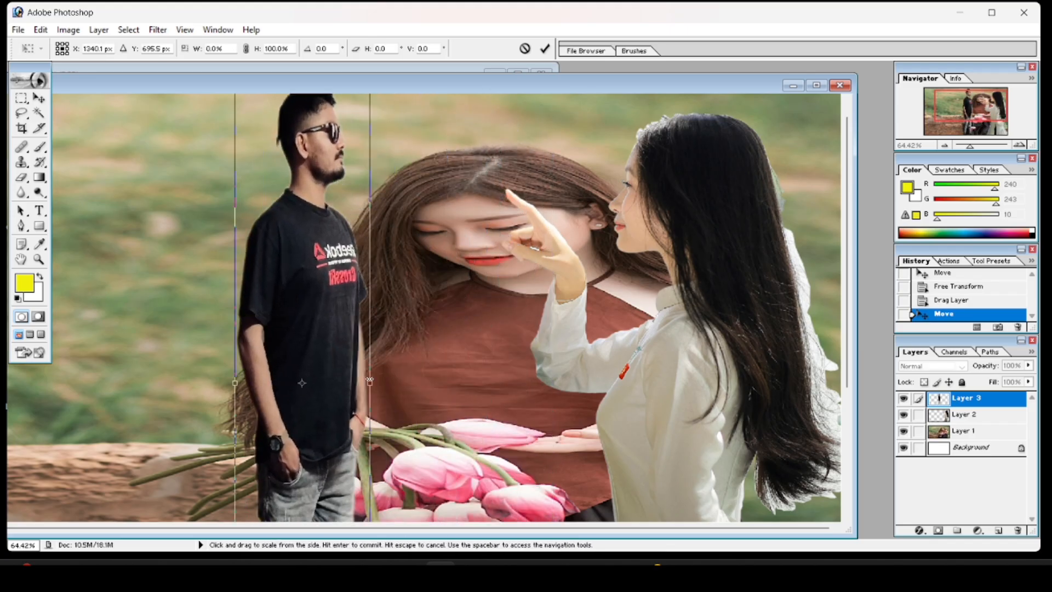
{"action": "left_click_drag", "start_coordinate": [370, 380], "coordinate": [465, 380]}
{"action": "left_click_drag", "start_coordinate": [399, 298], "coordinate": [396, 343]}
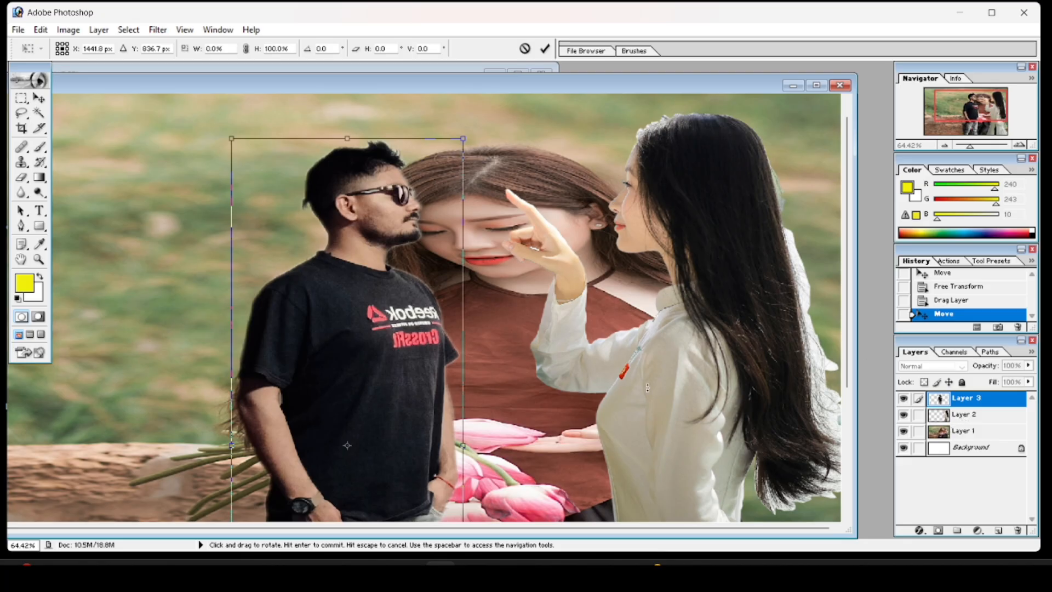
{"action": "key", "text": "Return"}
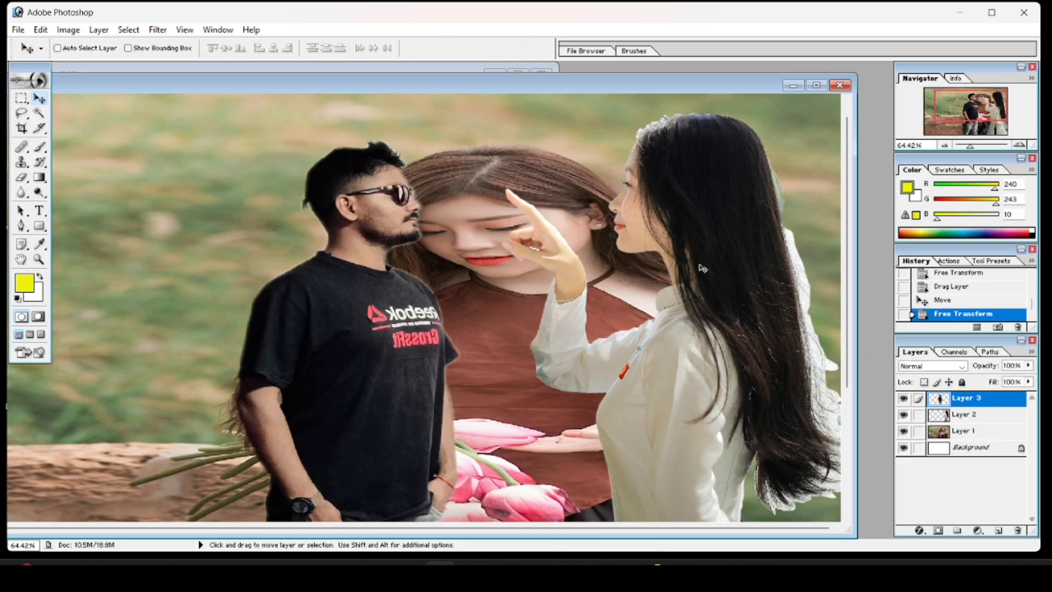
Move the man to the woman's fingertip, then scale the woman in white to about 84% width and reduce her height
{"action": "left_click_drag", "start_coordinate": [385, 277], "coordinate": [472, 267]}
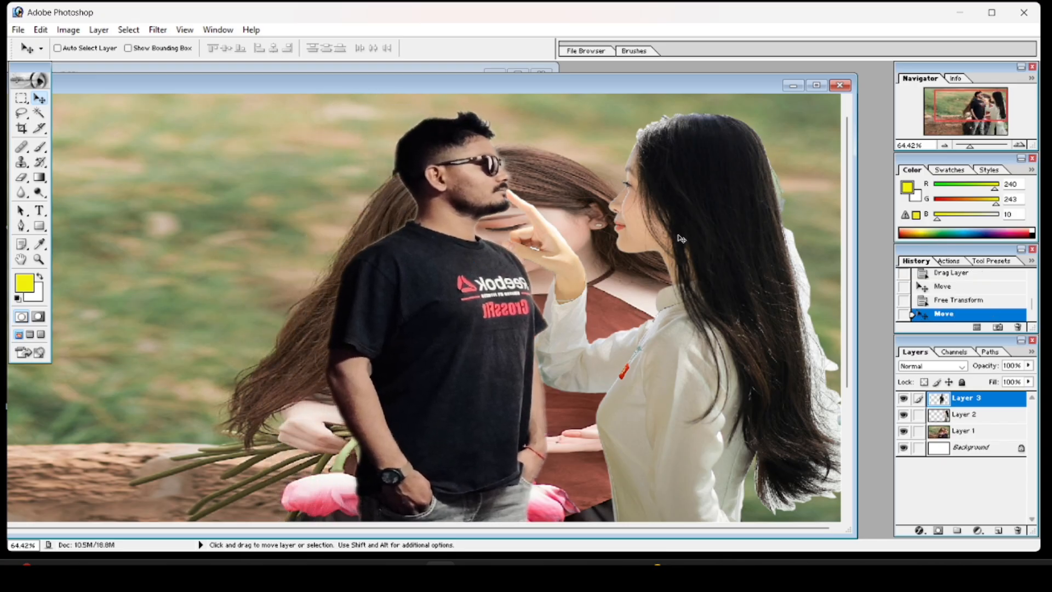
{"action": "left_click", "coordinate": [973, 419]}
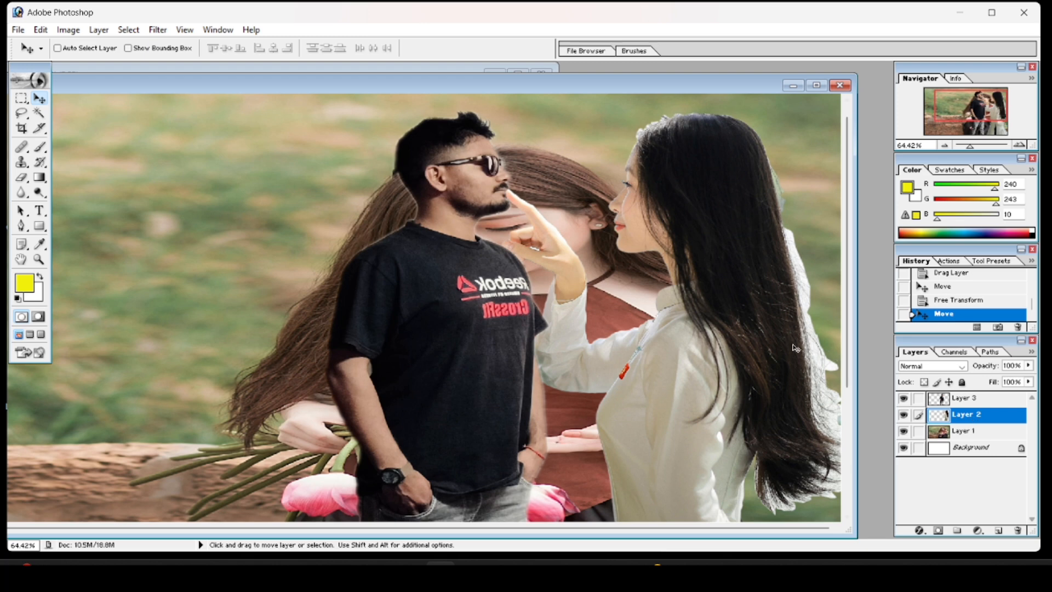
{"action": "key", "text": "ctrl+t"}
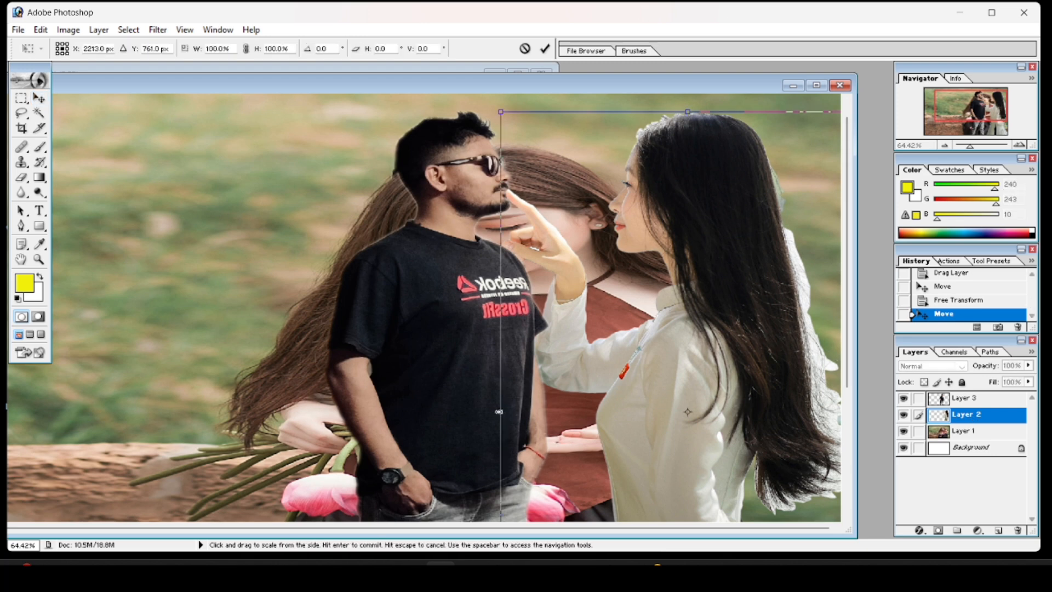
{"action": "left_click_drag", "start_coordinate": [498, 411], "coordinate": [561, 412]}
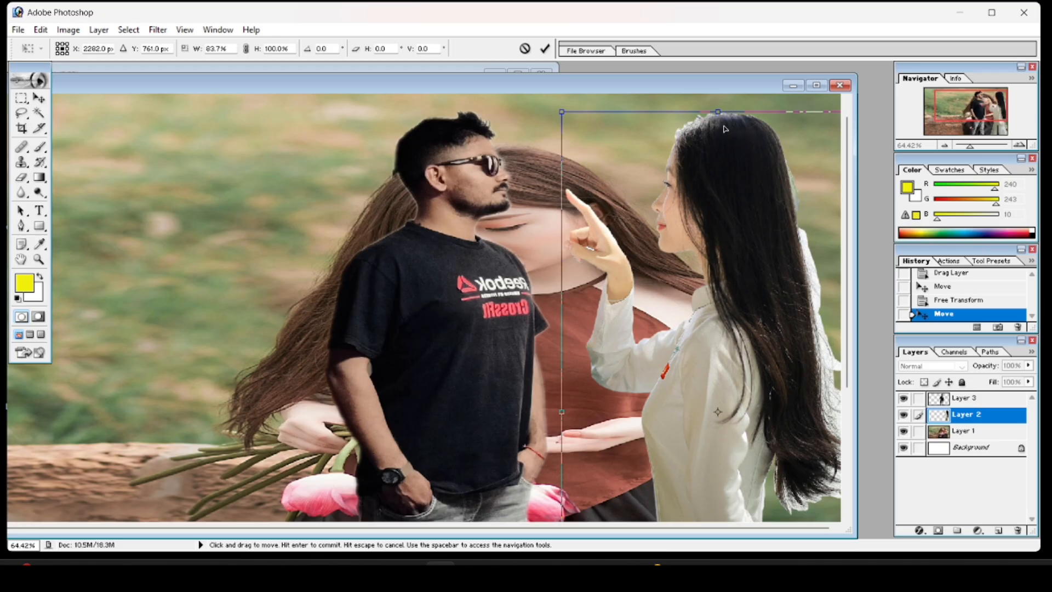
{"action": "left_click_drag", "start_coordinate": [718, 112], "coordinate": [708, 155]}
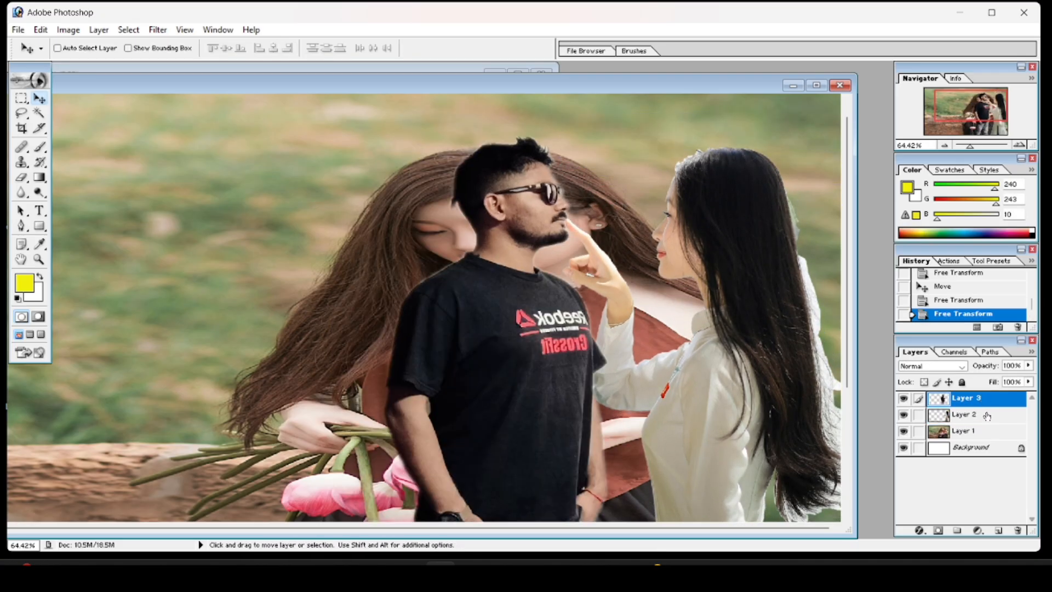
Place the man's Layer 3 beneath the woman's Layer 2 and nudge him so his lips line up with her fingertip
{"action": "left_click_drag", "start_coordinate": [989, 398], "coordinate": [994, 420]}
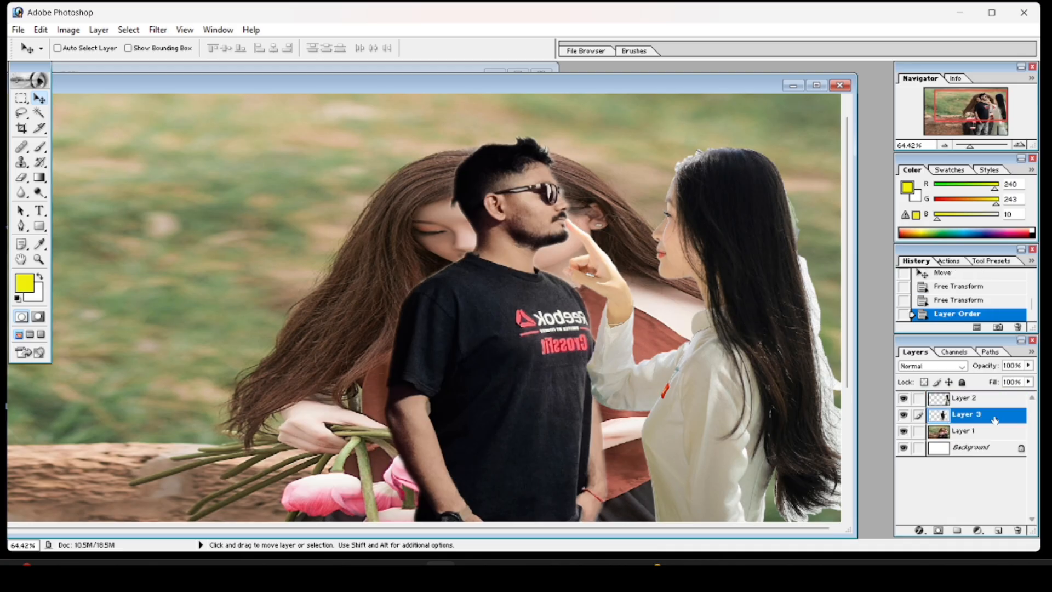
{"action": "mouse_move", "coordinate": [768, 385]}
{"action": "left_mouse_down"}
{"action": "mouse_move", "coordinate": [762, 378]}
{"action": "mouse_move", "coordinate": [768, 390]}
{"action": "left_mouse_up"}
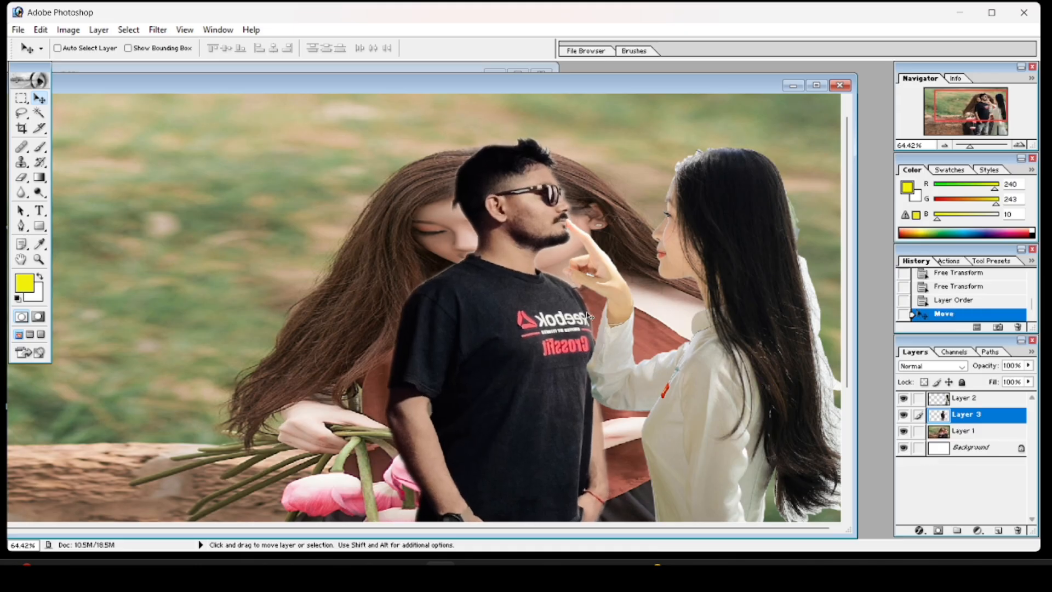
{"action": "scroll", "coordinate": [586, 311], "scroll_direction": "up", "scroll_amount": 7}
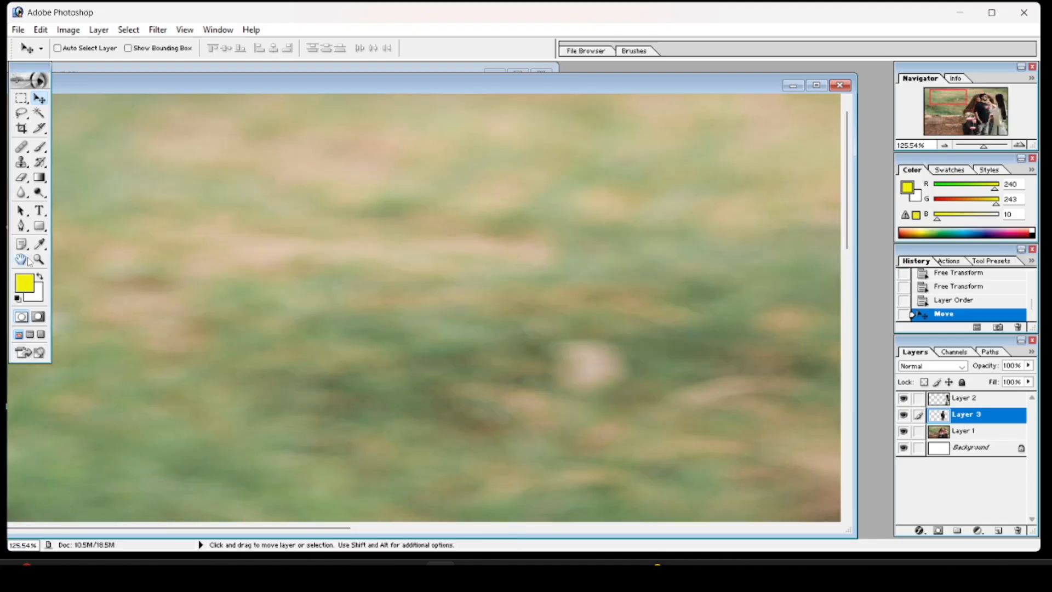
{"action": "left_click", "coordinate": [28, 261]}
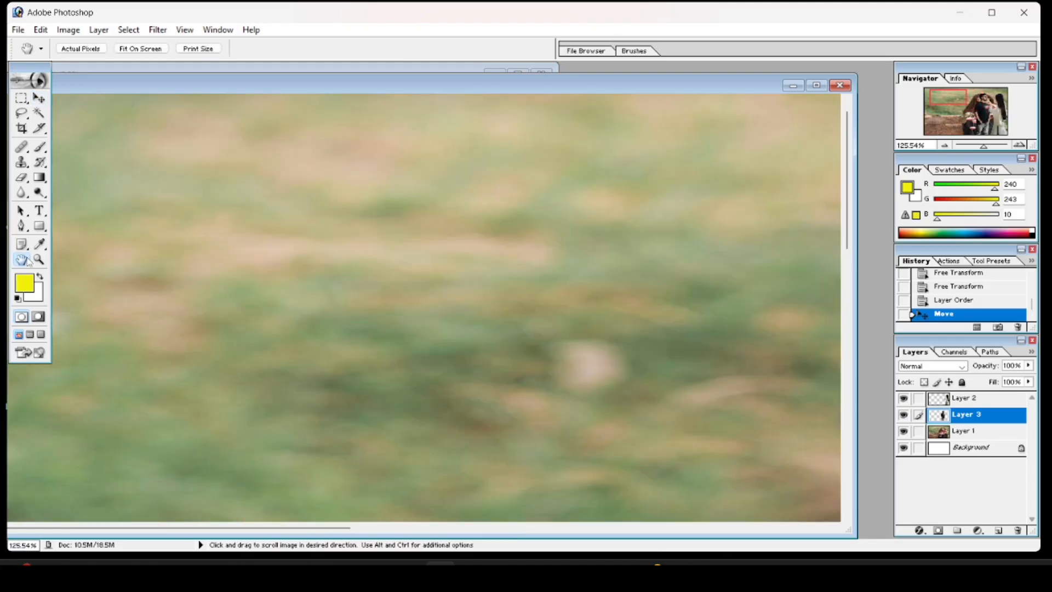
{"action": "left_click_drag", "start_coordinate": [549, 398], "coordinate": [239, 347]}
{"action": "left_click_drag", "start_coordinate": [675, 443], "coordinate": [301, 353]}
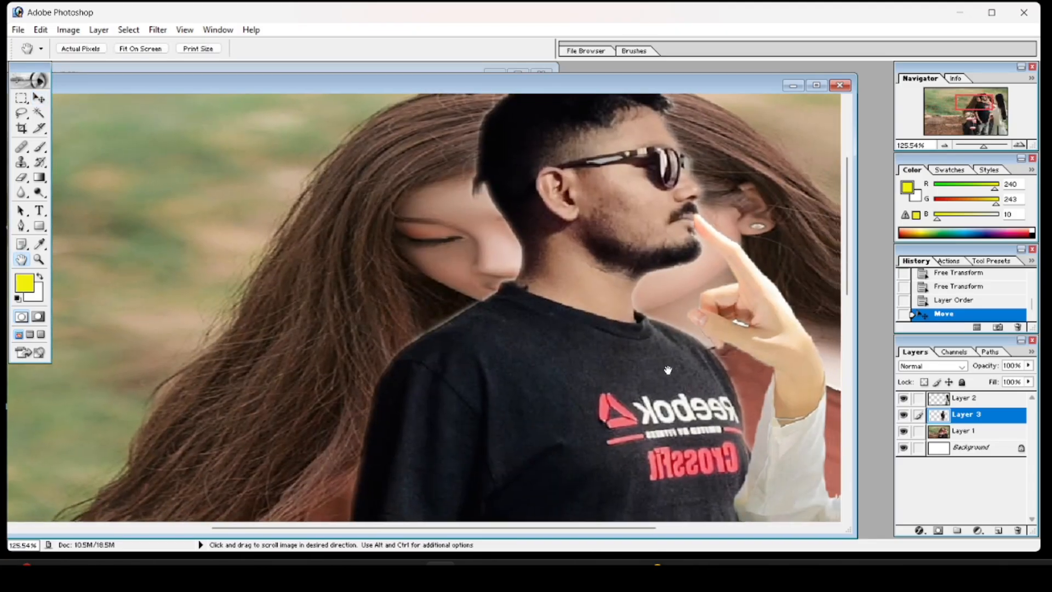
{"action": "left_click_drag", "start_coordinate": [666, 368], "coordinate": [611, 370]}
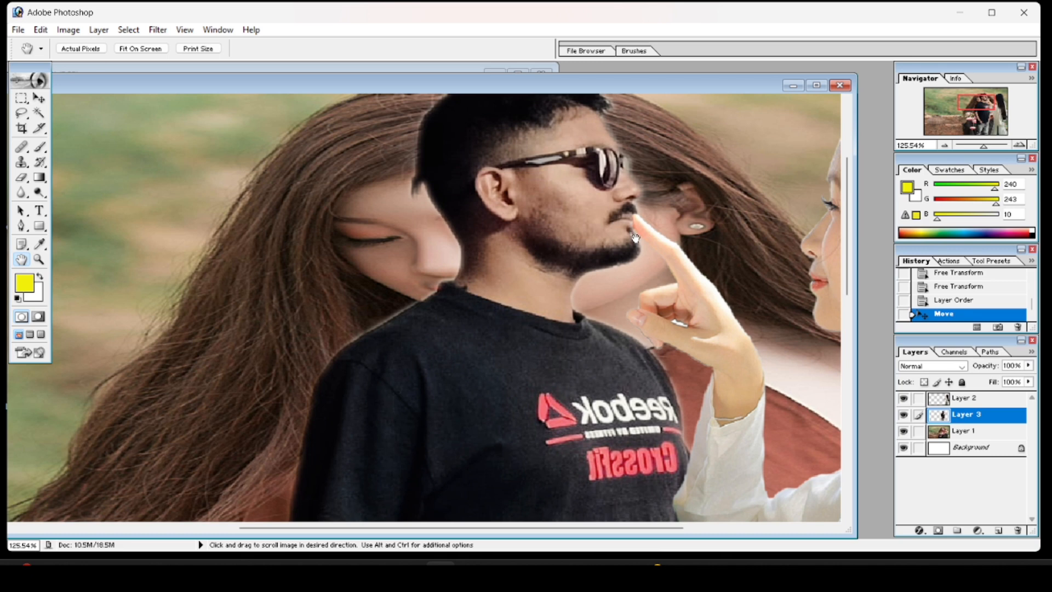
{"action": "left_click_drag", "start_coordinate": [668, 333], "coordinate": [567, 378]}
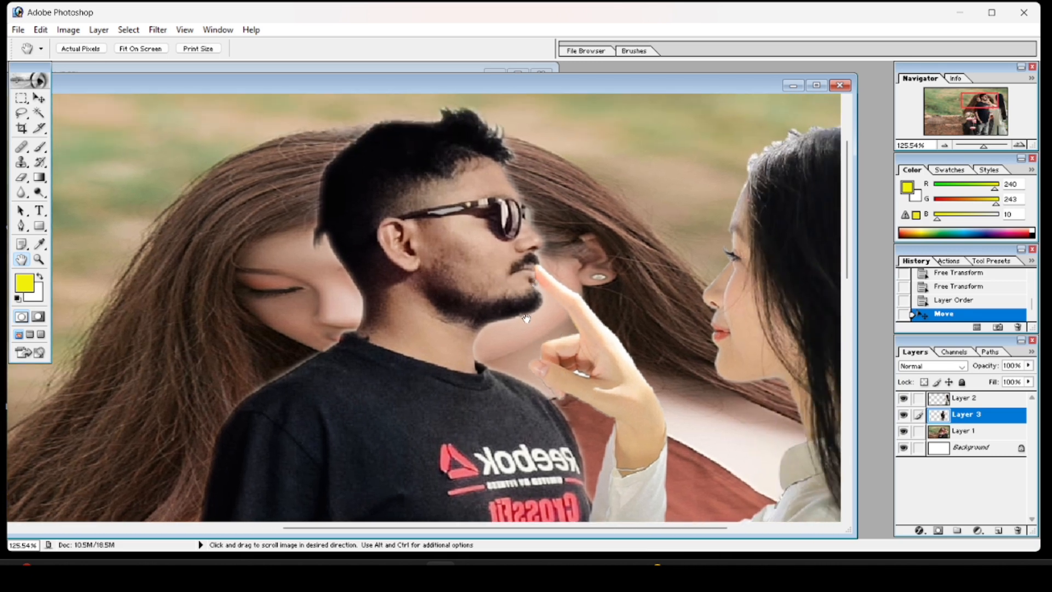
{"action": "left_click", "coordinate": [39, 98]}
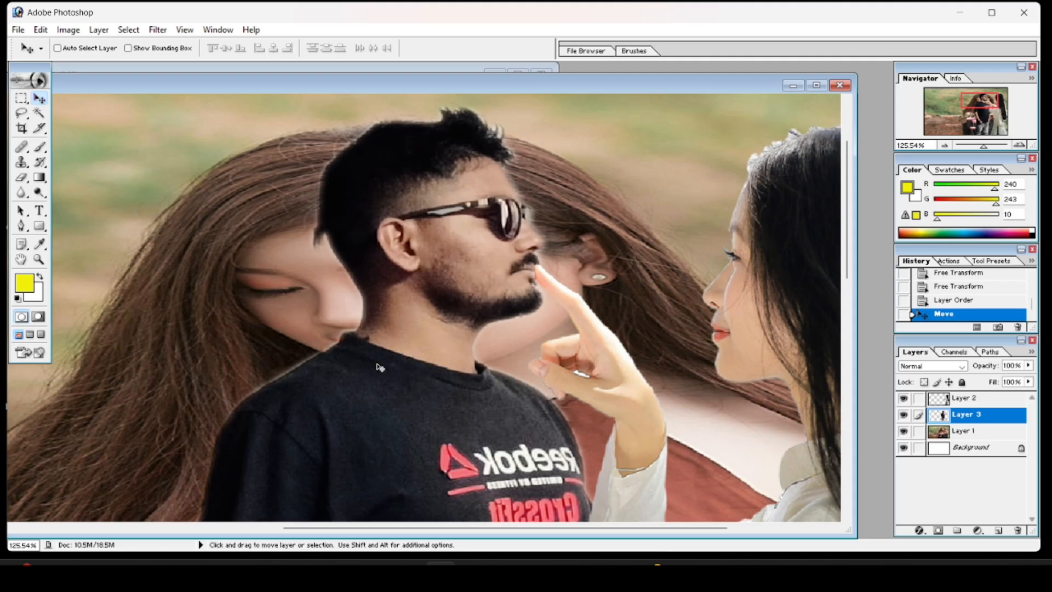
{"action": "mouse_move", "coordinate": [381, 367]}
{"action": "left_mouse_down"}
{"action": "mouse_move", "coordinate": [365, 362]}
{"action": "mouse_move", "coordinate": [384, 365]}
{"action": "left_mouse_up"}
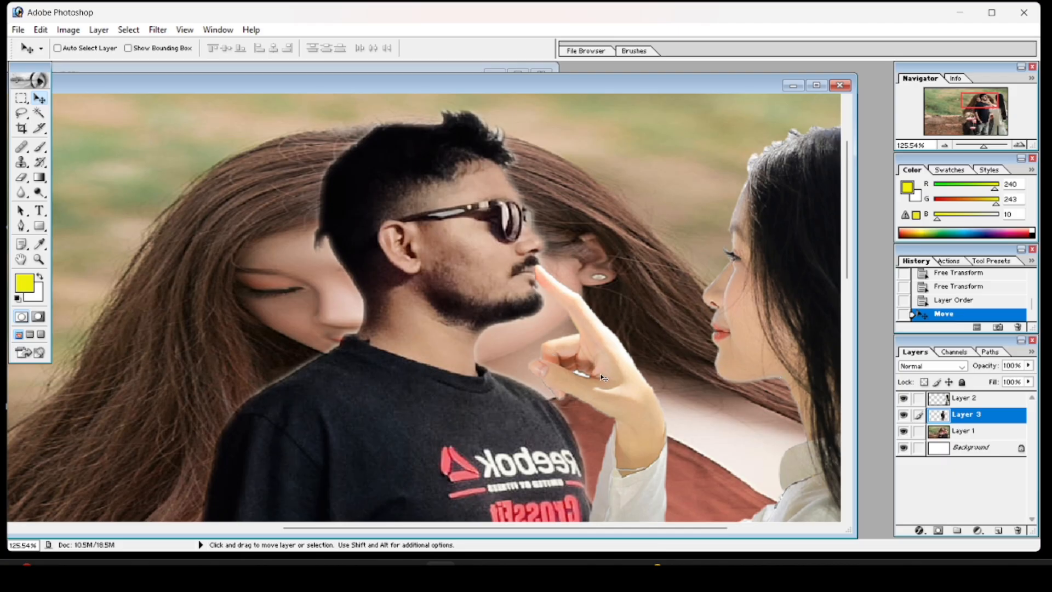
Narrow the composite's window and move it to bring its title bar into reach
{"action": "scroll", "coordinate": [601, 377], "scroll_direction": "down", "scroll_amount": 5}
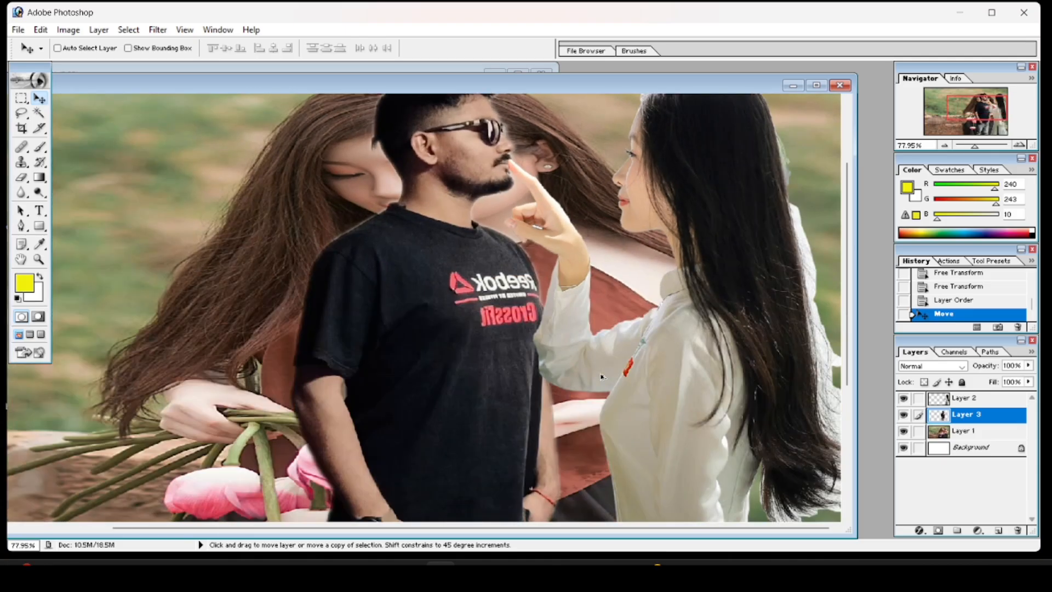
{"action": "scroll", "coordinate": [600, 377], "scroll_direction": "down", "scroll_amount": 5}
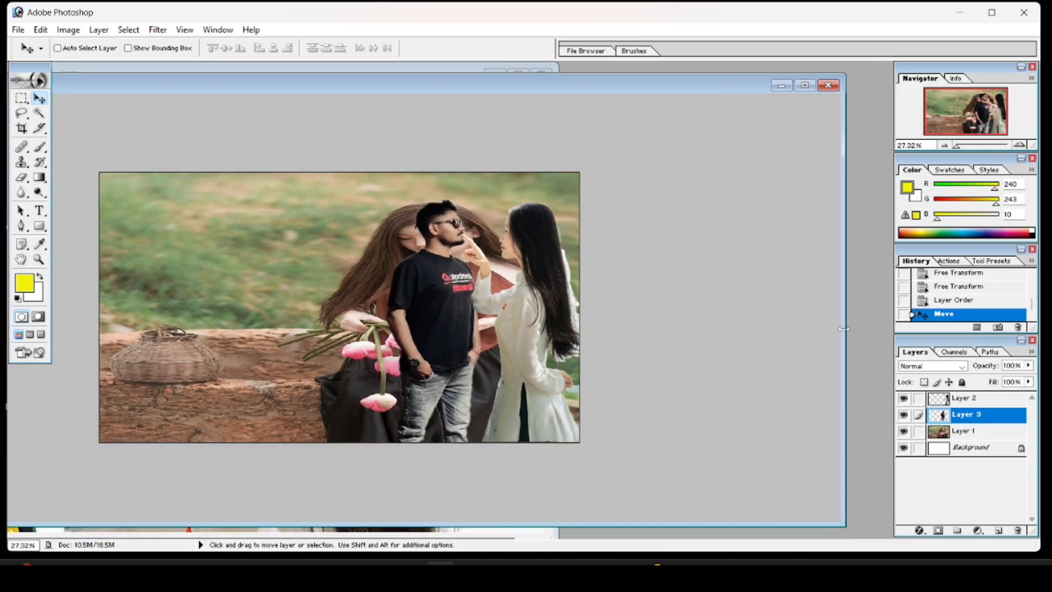
{"action": "left_click_drag", "start_coordinate": [843, 329], "coordinate": [447, 328]}
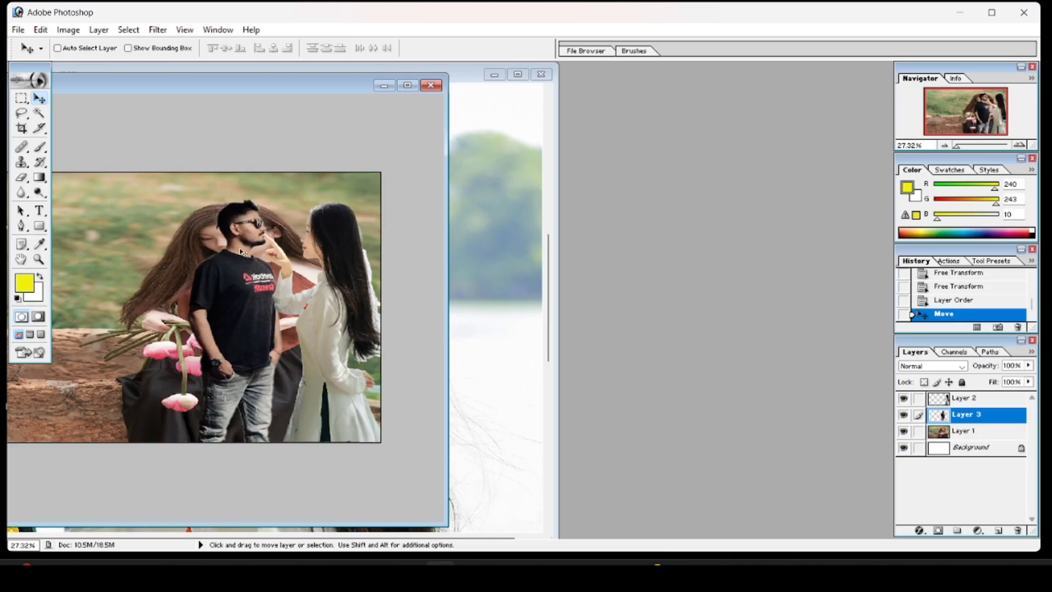
{"action": "left_click_drag", "start_coordinate": [215, 90], "coordinate": [565, 150]}
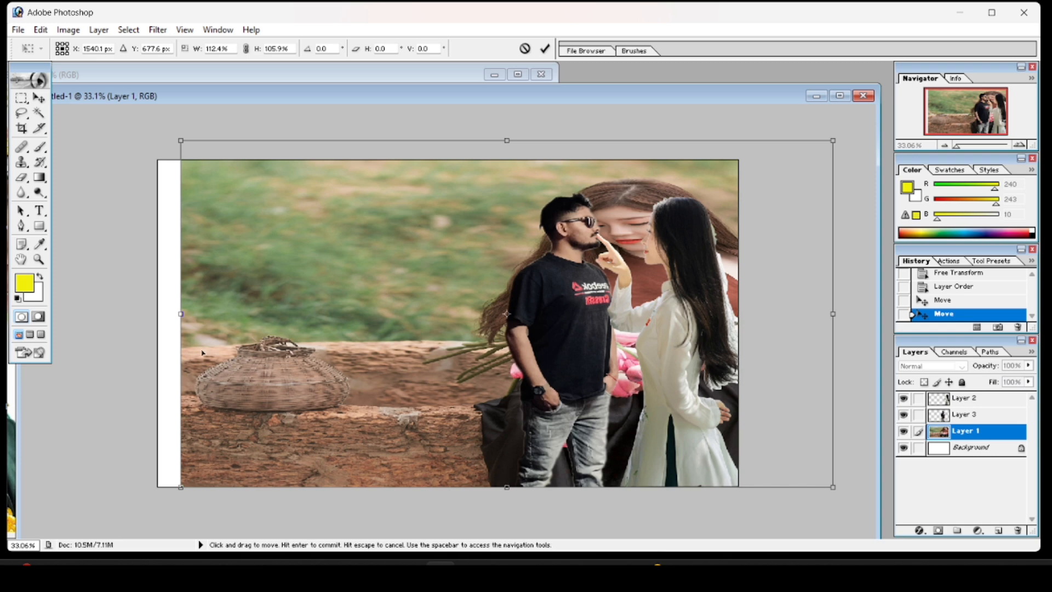
Enlarge the background photo to about 119% width and 114% height, positioning it so it fills the whole canvas behind the couple
{"action": "left_click_drag", "start_coordinate": [181, 314], "coordinate": [165, 314]}
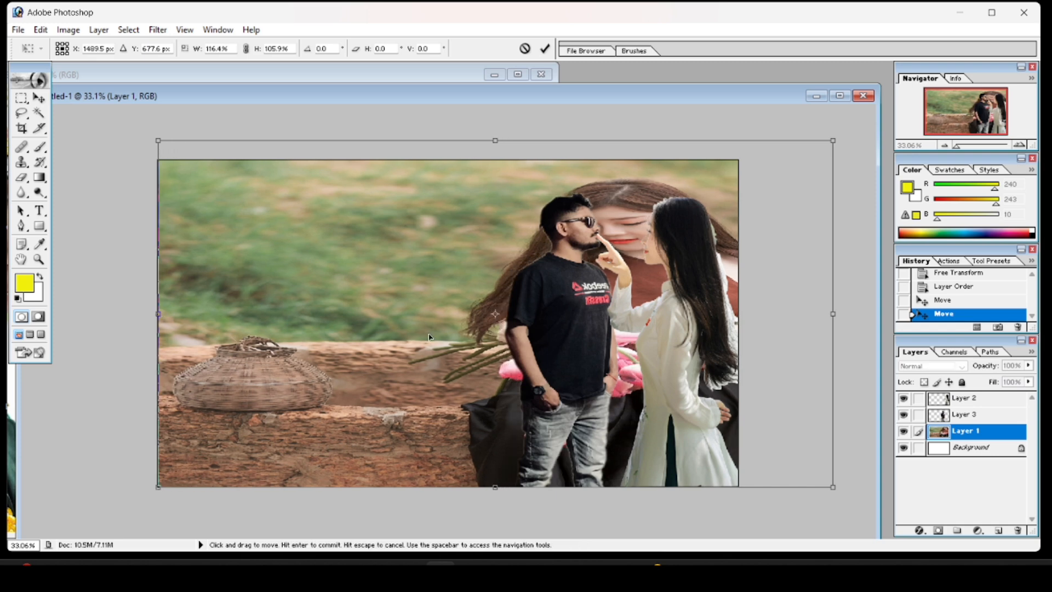
{"action": "left_click_drag", "start_coordinate": [430, 338], "coordinate": [435, 314]}
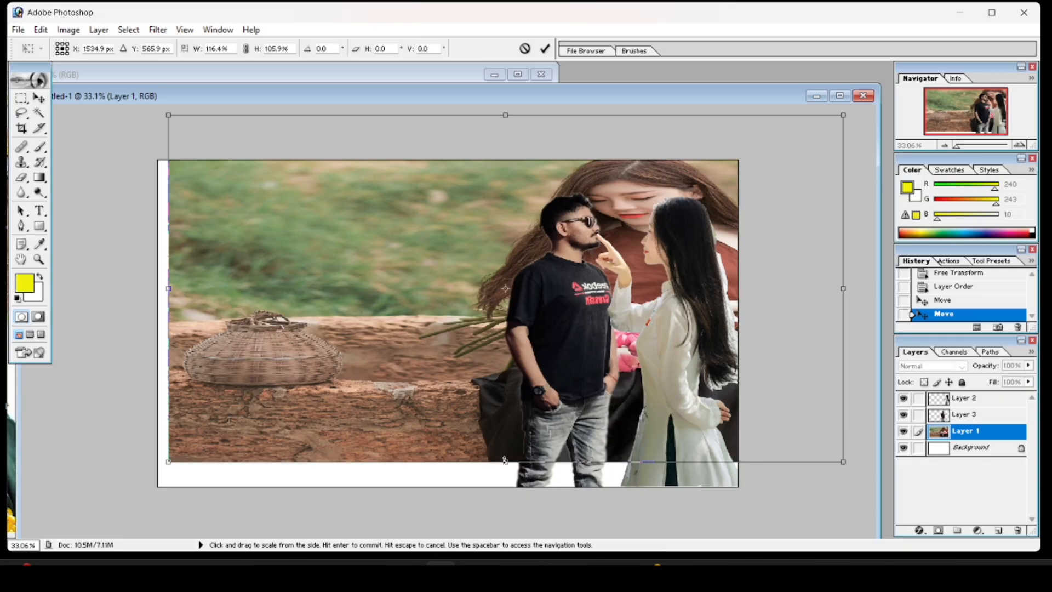
{"action": "left_click_drag", "start_coordinate": [505, 459], "coordinate": [504, 485]}
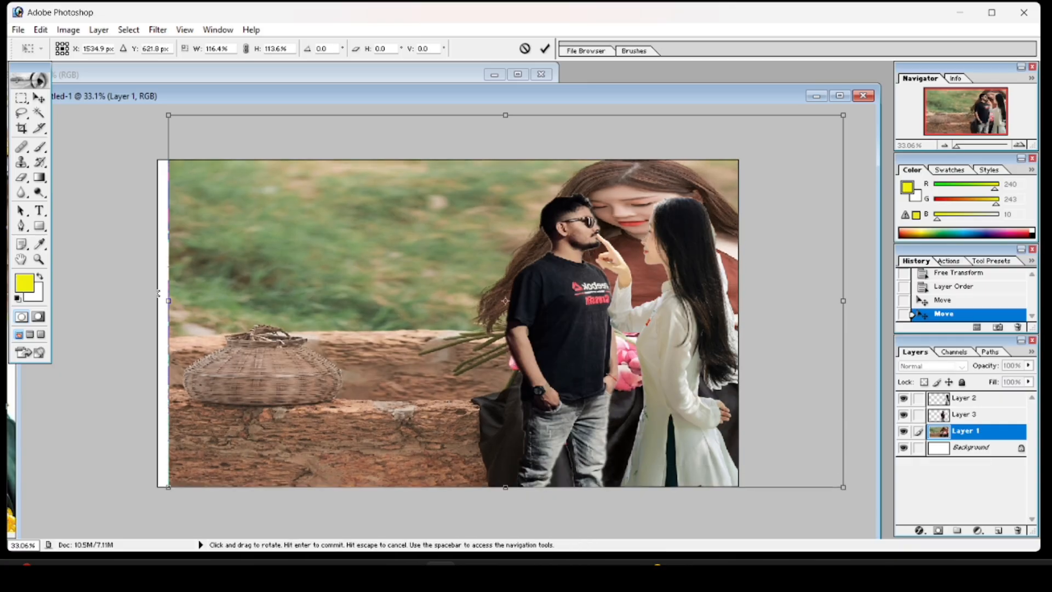
{"action": "left_click_drag", "start_coordinate": [168, 300], "coordinate": [158, 301]}
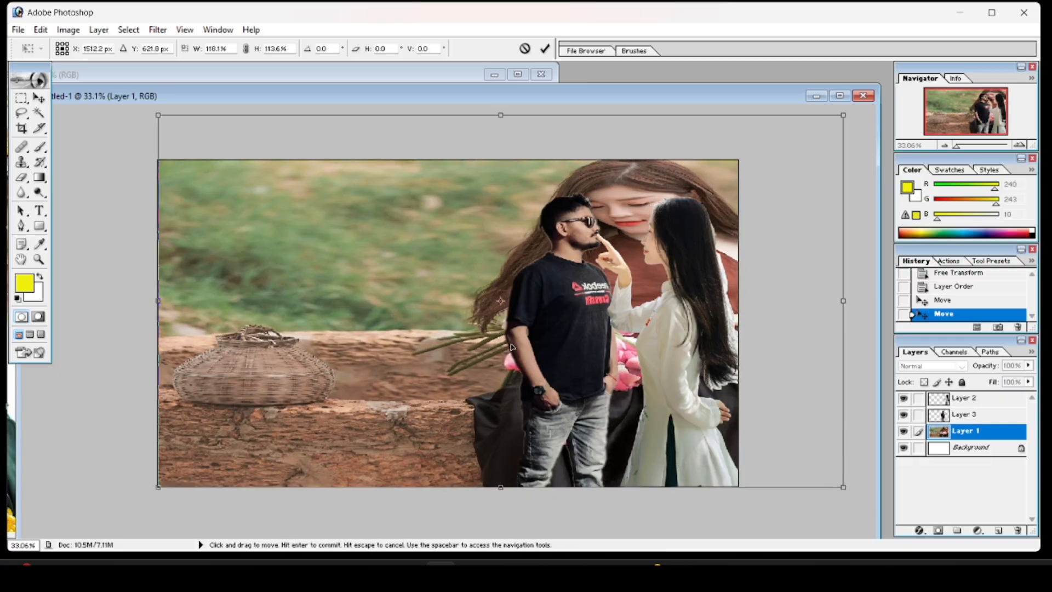
{"action": "left_click_drag", "start_coordinate": [448, 315], "coordinate": [448, 315]}
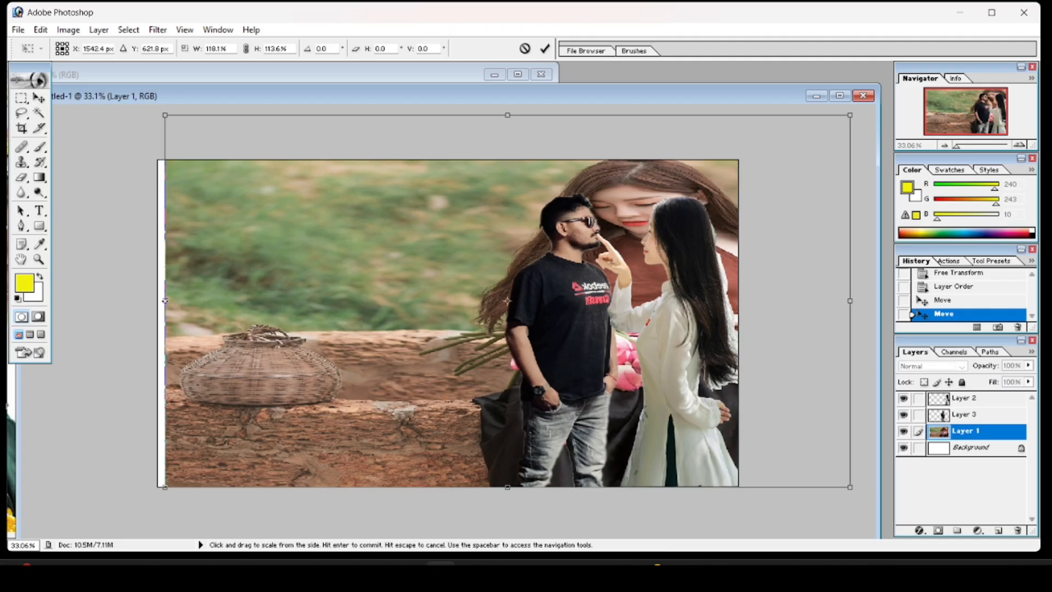
{"action": "mouse_move", "coordinate": [165, 300]}
{"action": "left_mouse_down"}
{"action": "mouse_move", "coordinate": [138, 301]}
{"action": "mouse_move", "coordinate": [162, 300]}
{"action": "left_mouse_up"}
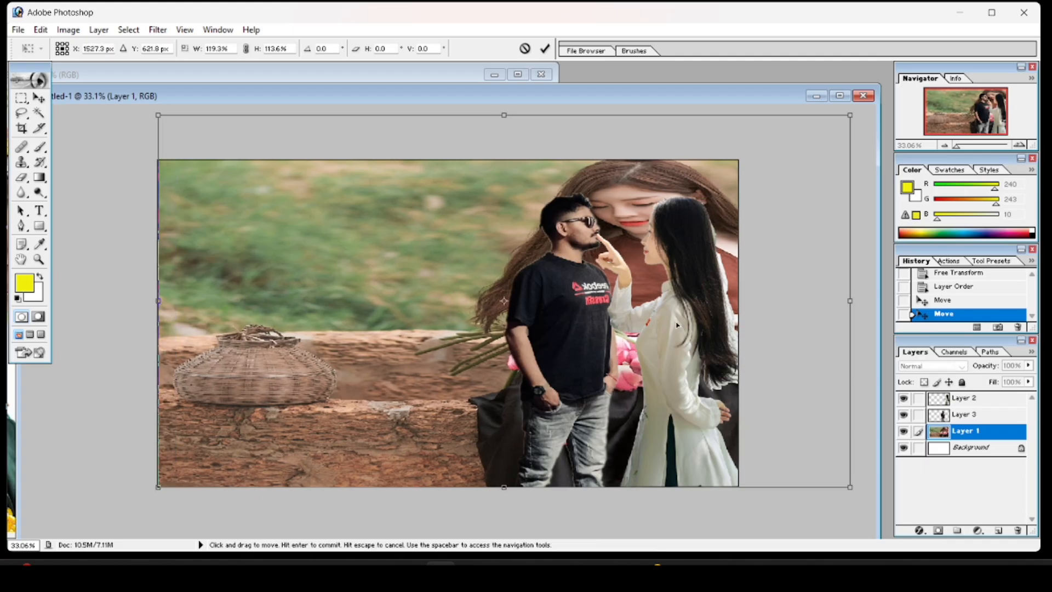
{"action": "key", "text": "Return"}
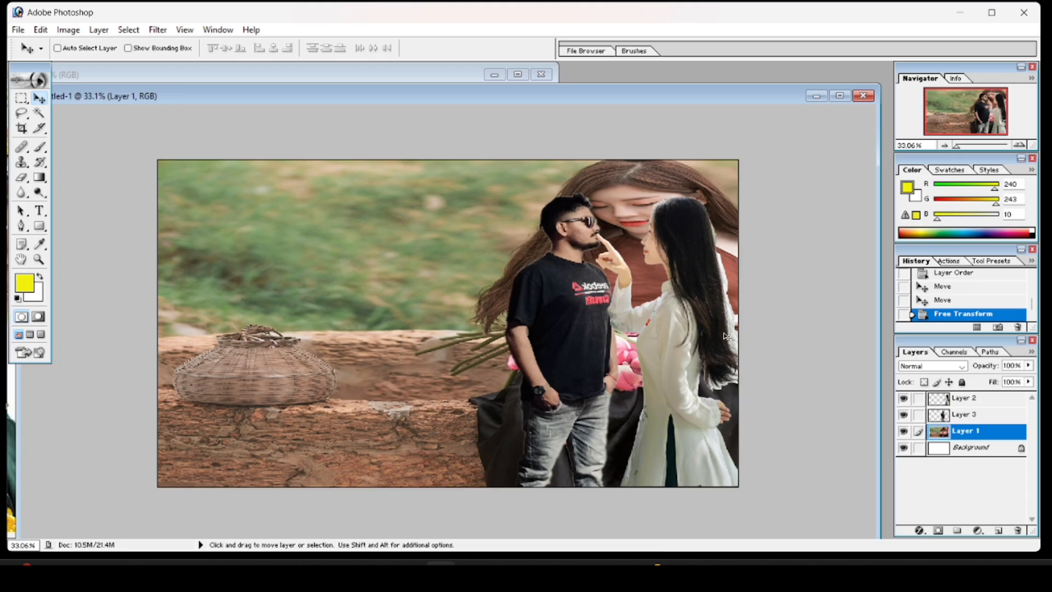
Resize the composite's window and reposition it over the other open image
{"action": "scroll", "coordinate": [724, 336], "scroll_direction": "down", "scroll_amount": 1}
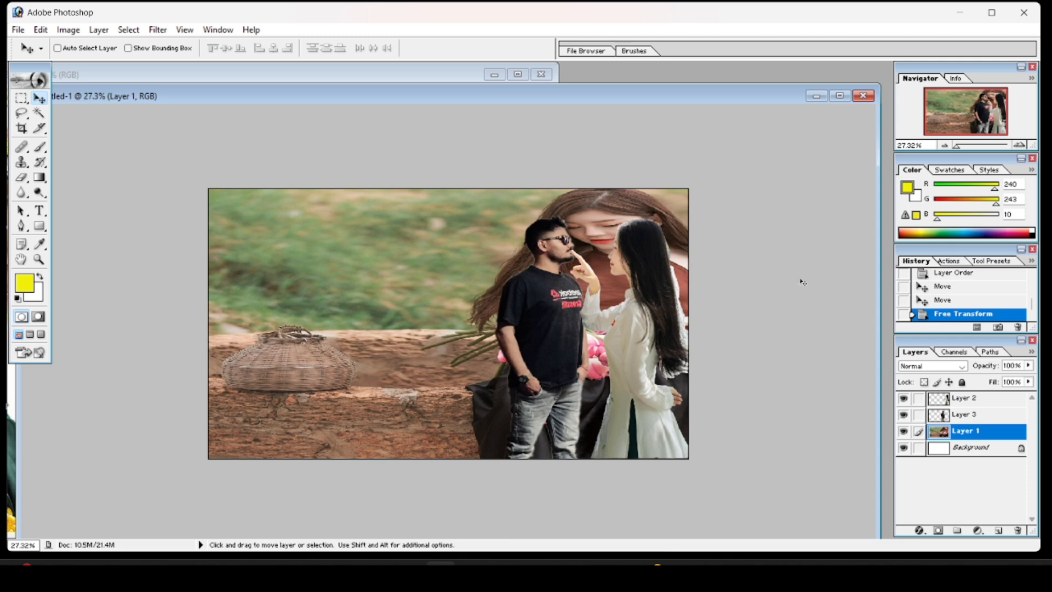
{"action": "left_click_drag", "start_coordinate": [876, 278], "coordinate": [527, 278]}
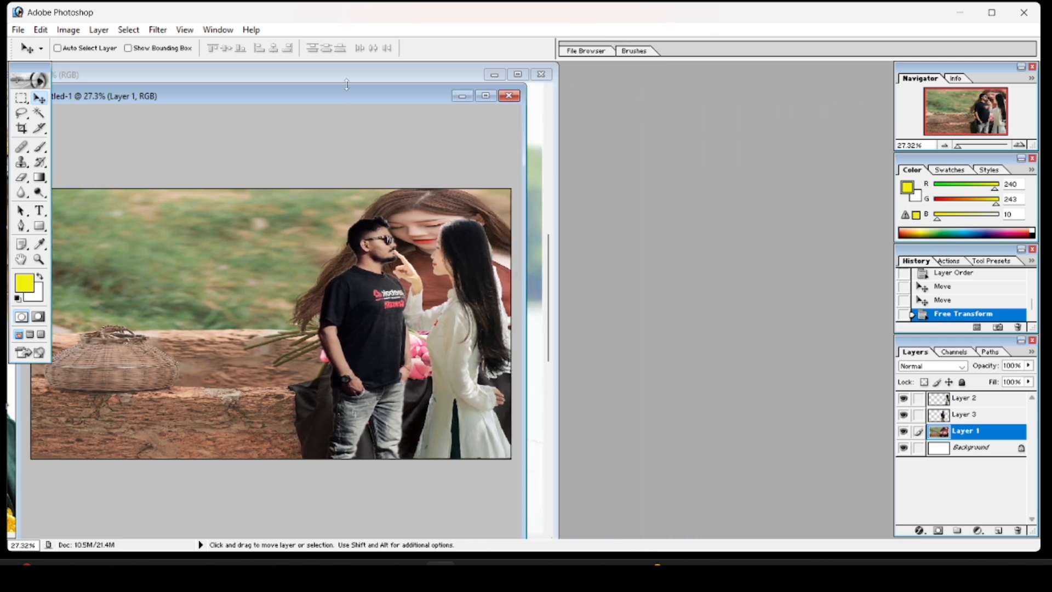
{"action": "left_click_drag", "start_coordinate": [353, 85], "coordinate": [559, 108]}
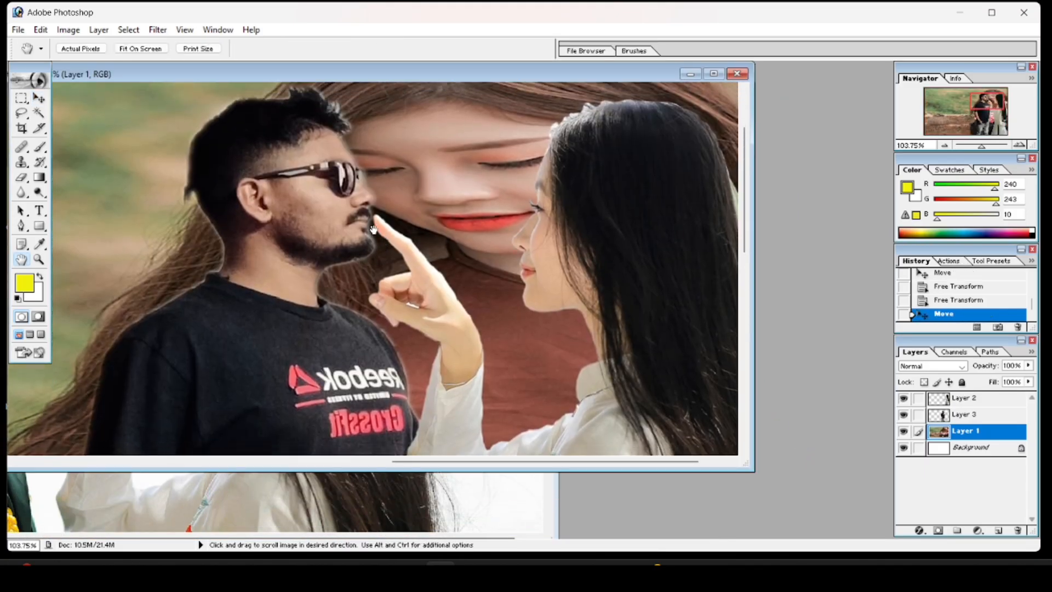
Nudge the woman in white on Layer 2 slightly toward the man so her fingertip touches his lips
{"action": "left_click_drag", "start_coordinate": [595, 304], "coordinate": [586, 302]}
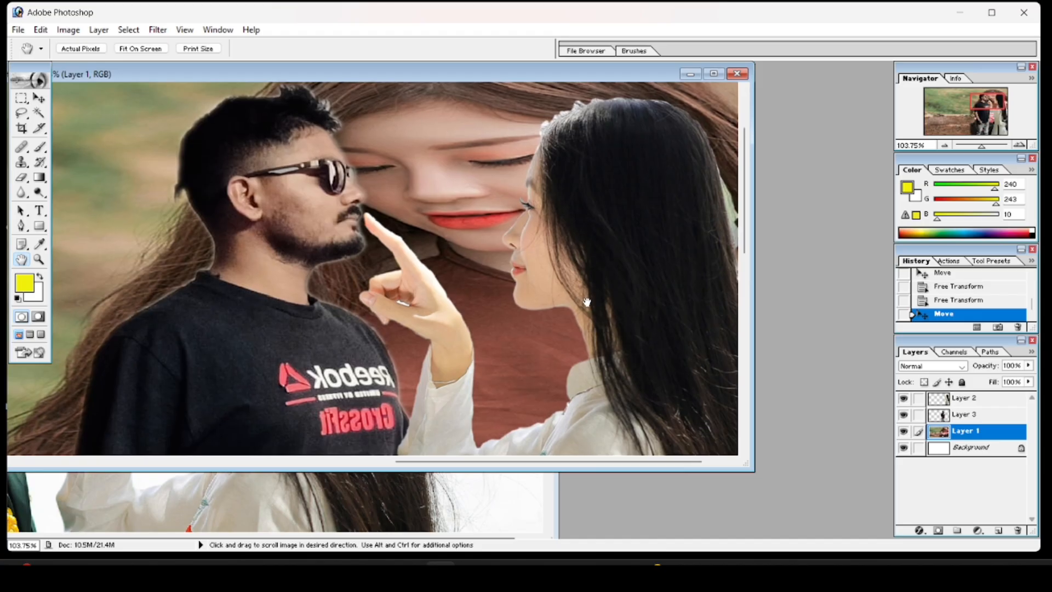
{"action": "left_click", "coordinate": [965, 402]}
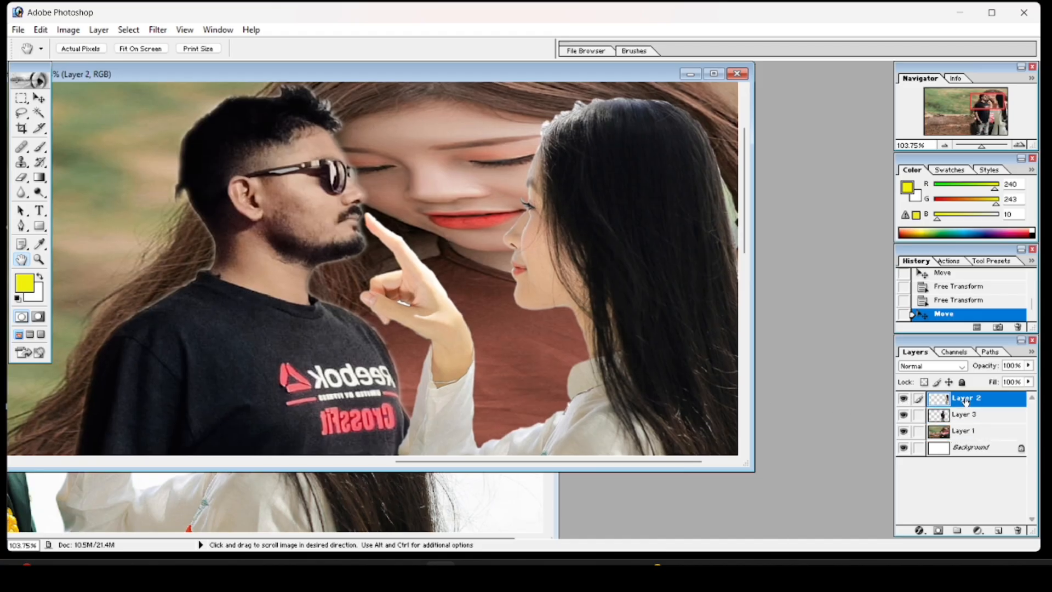
{"action": "left_click", "coordinate": [39, 99]}
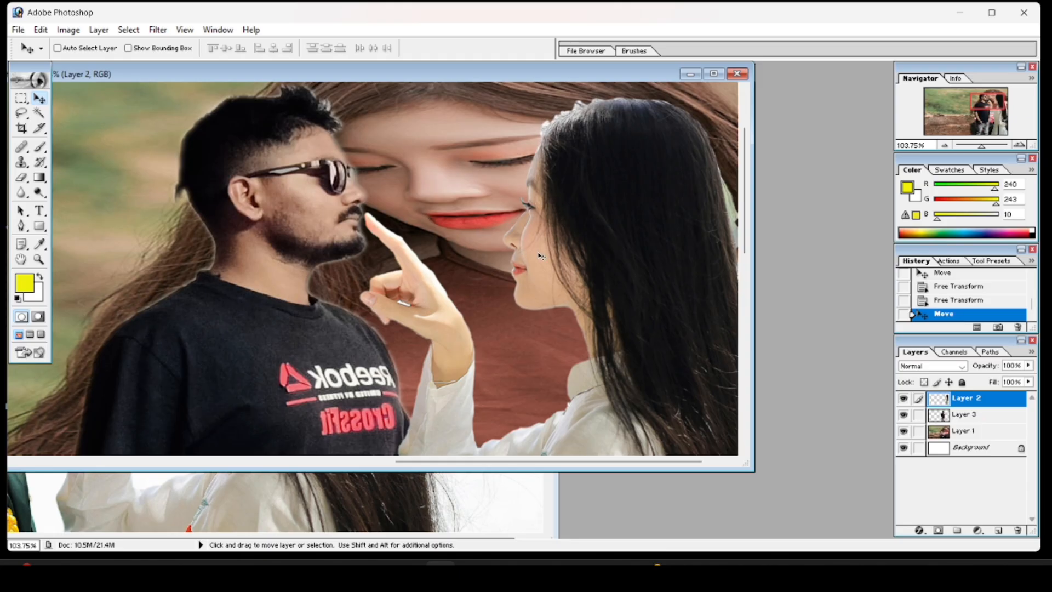
{"action": "left_click_drag", "start_coordinate": [542, 256], "coordinate": [531, 255]}
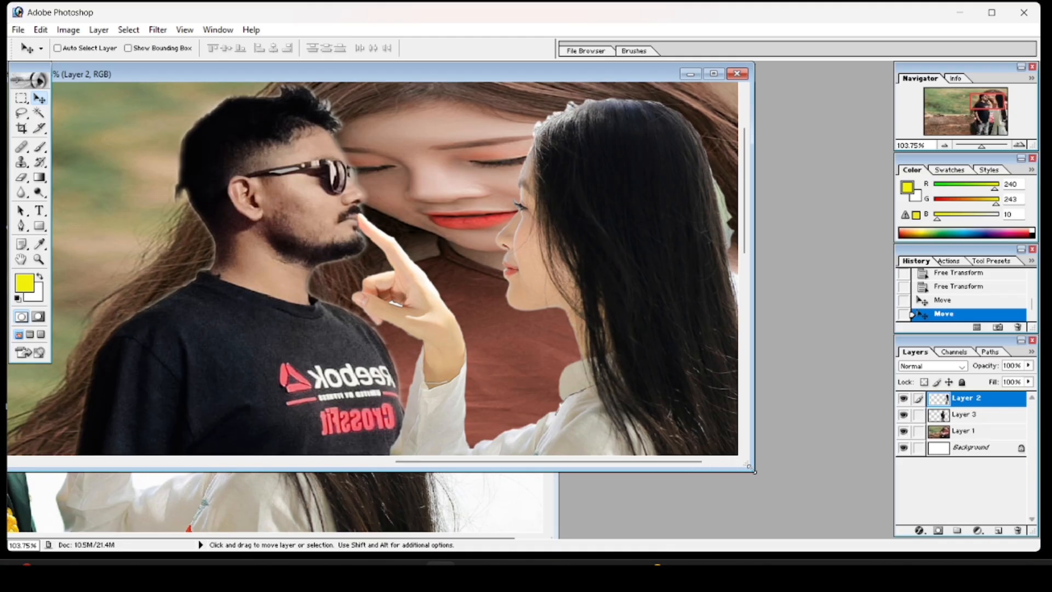
Close the couple composite and discard its unsaved changes
{"action": "left_click_drag", "start_coordinate": [751, 468], "coordinate": [898, 540]}
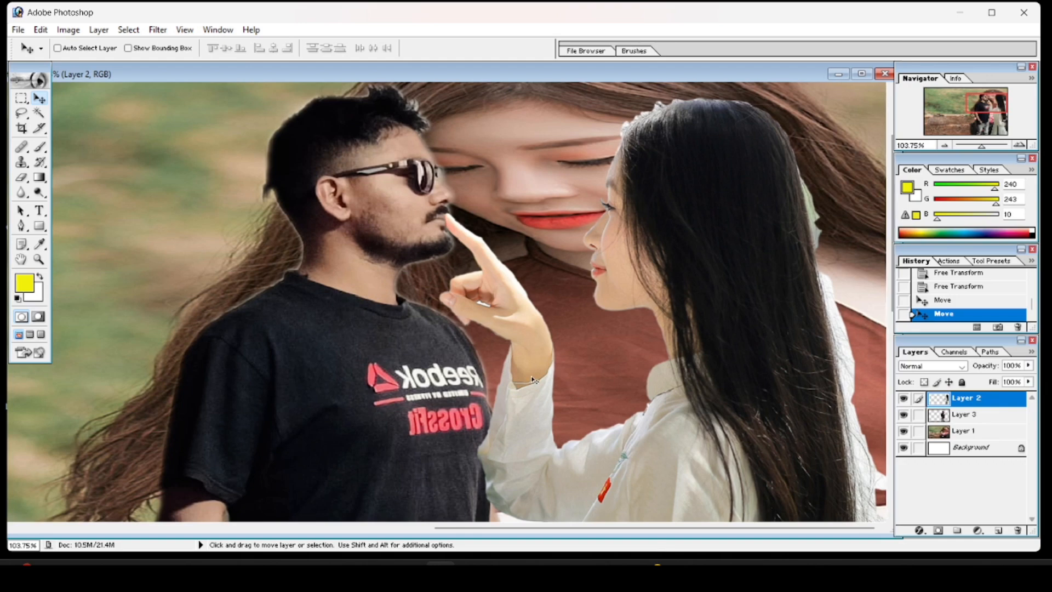
{"action": "scroll", "coordinate": [531, 379], "scroll_direction": "down", "scroll_amount": 5}
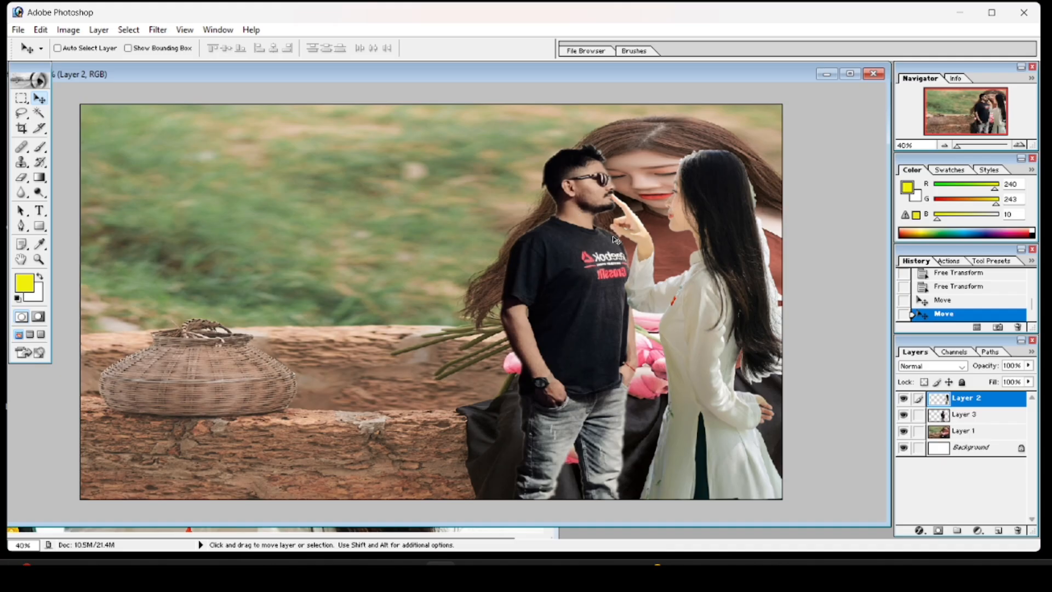
{"action": "left_click", "coordinate": [873, 74]}
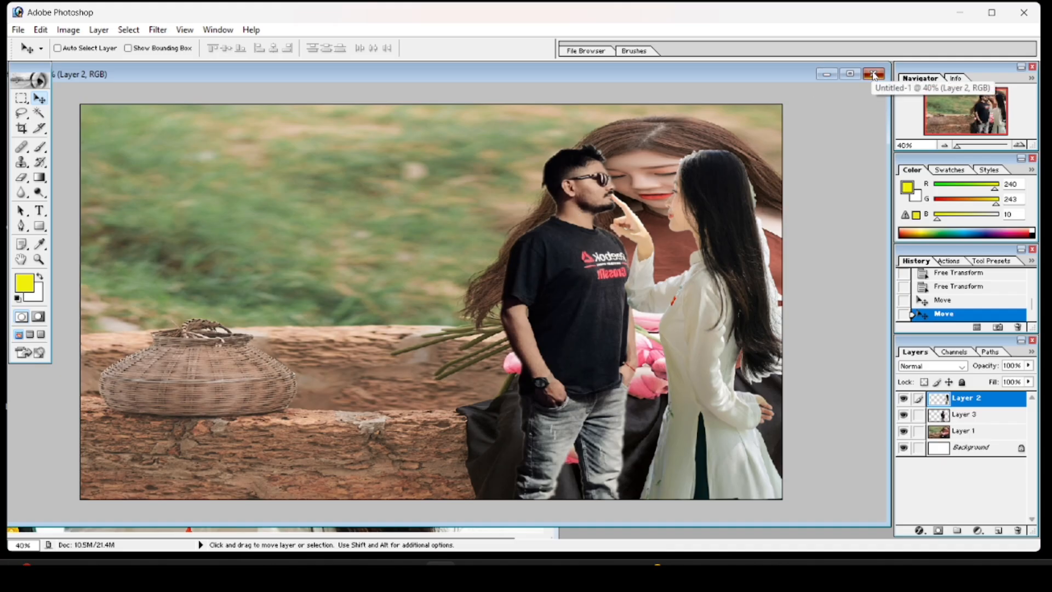
{"action": "left_click", "coordinate": [496, 223]}
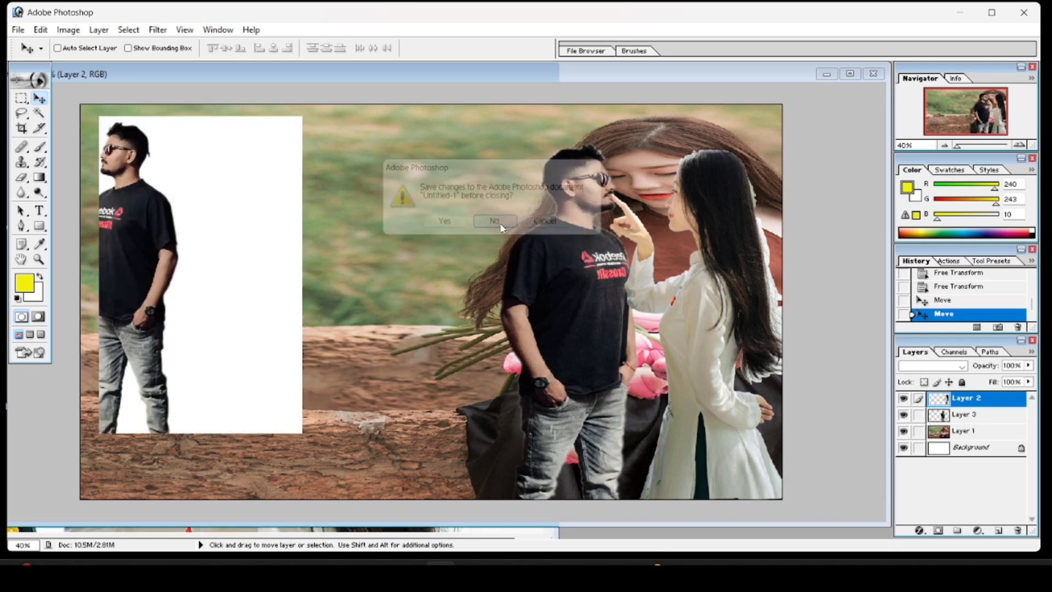
{"action": "left_click", "coordinate": [301, 108]}
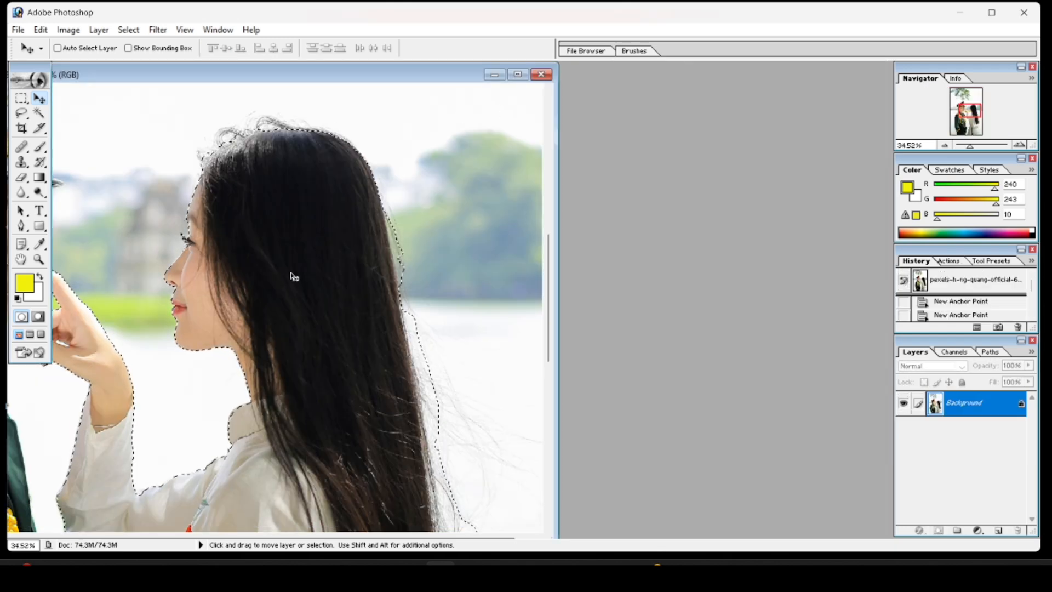
Arrange the couple photo beside the new blank document and copy the selected woman in white into it
{"action": "left_click_drag", "start_coordinate": [399, 73], "coordinate": [670, 76]}
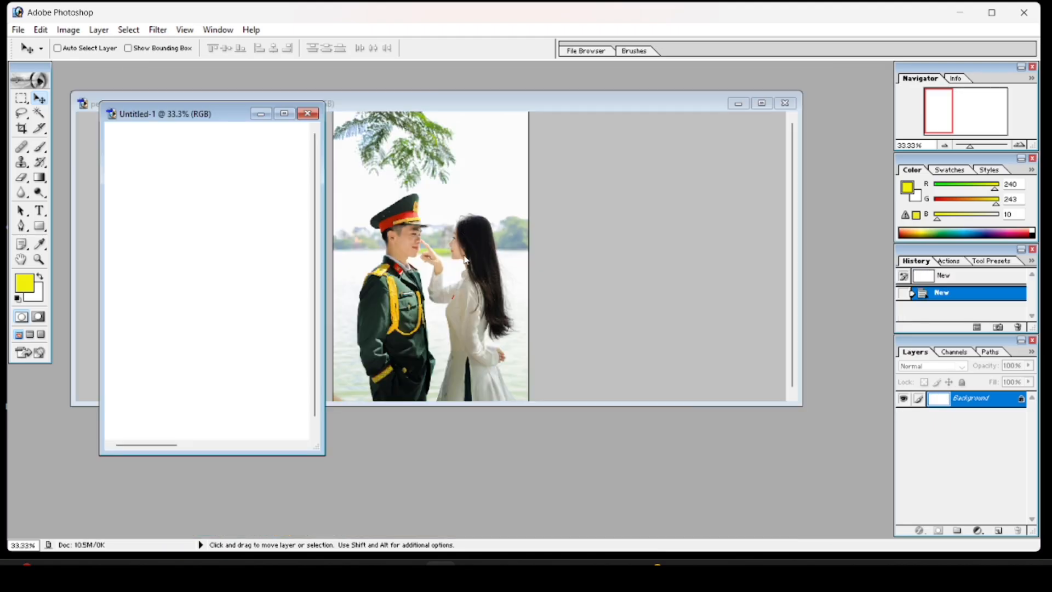
{"action": "left_click", "coordinate": [466, 272]}
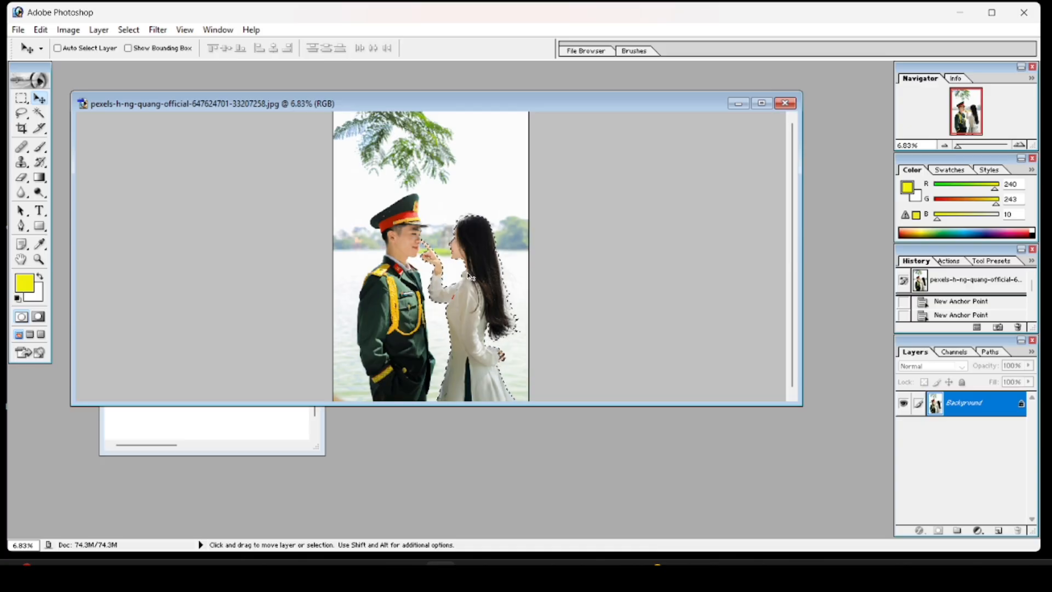
{"action": "left_click_drag", "start_coordinate": [70, 175], "coordinate": [486, 235]}
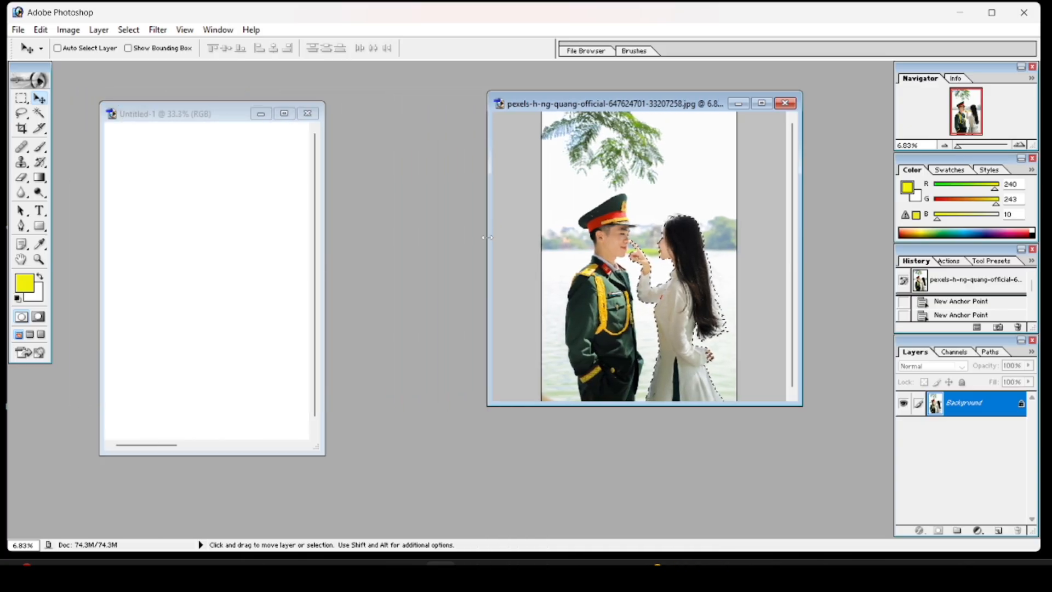
{"action": "left_click_drag", "start_coordinate": [663, 333], "coordinate": [209, 313]}
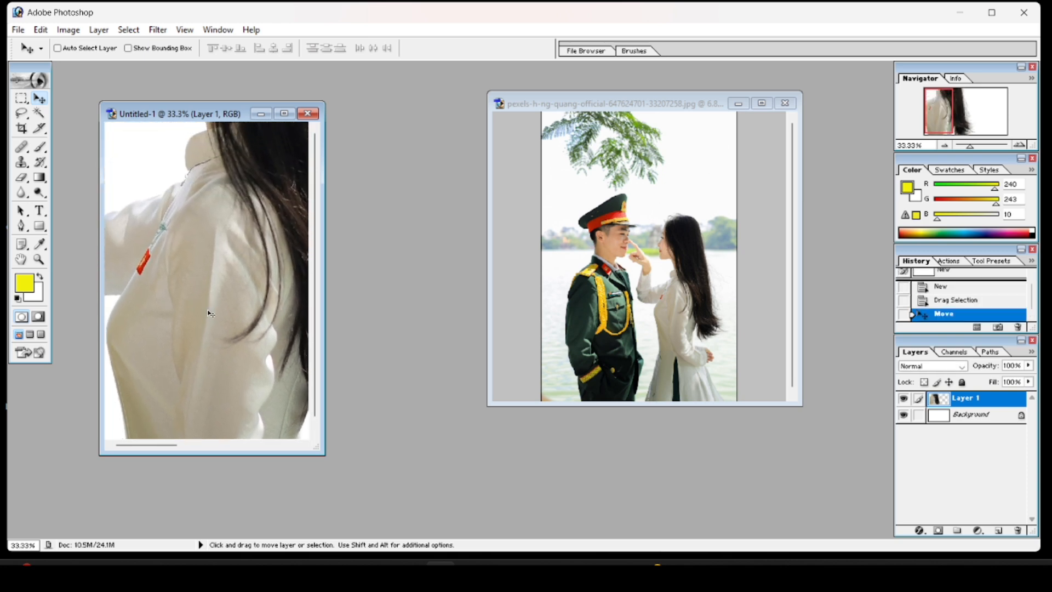
Scale the woman cut-out to about 35% width and 81% height and move her up within the canvas
{"action": "key", "text": "ctrl+t"}
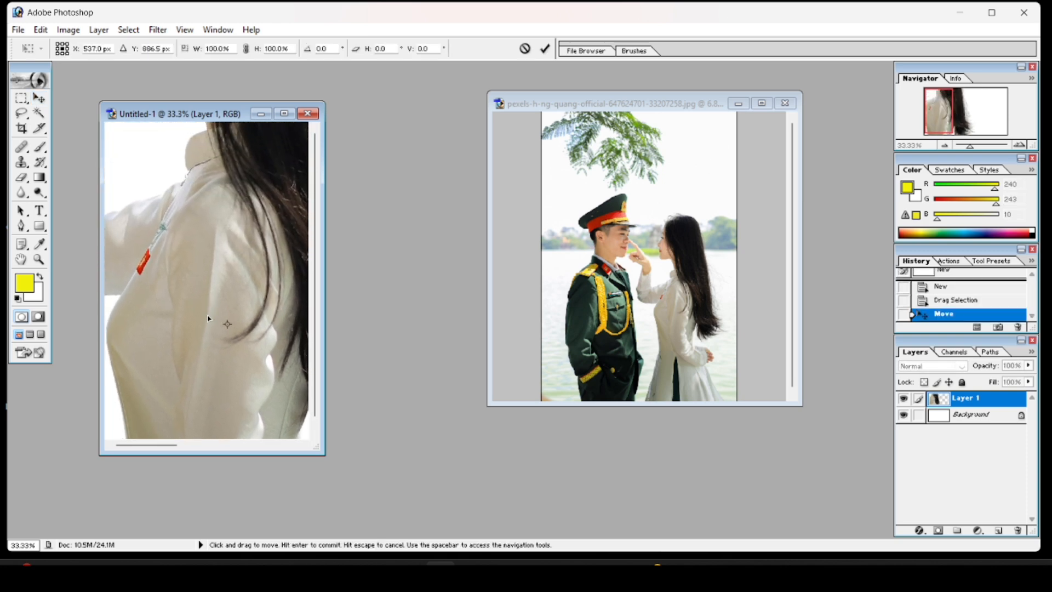
{"action": "left_click_drag", "start_coordinate": [193, 197], "coordinate": [207, 278]}
{"action": "left_click_drag", "start_coordinate": [325, 277], "coordinate": [778, 291]}
{"action": "left_click_drag", "start_coordinate": [376, 274], "coordinate": [545, 329]}
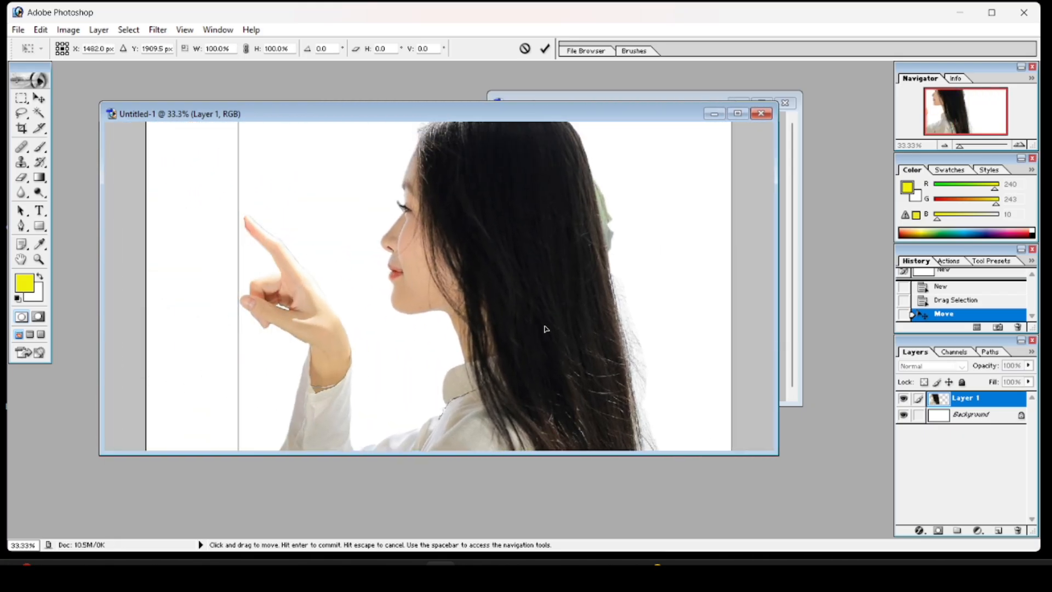
{"action": "left_click_drag", "start_coordinate": [530, 274], "coordinate": [508, 384]}
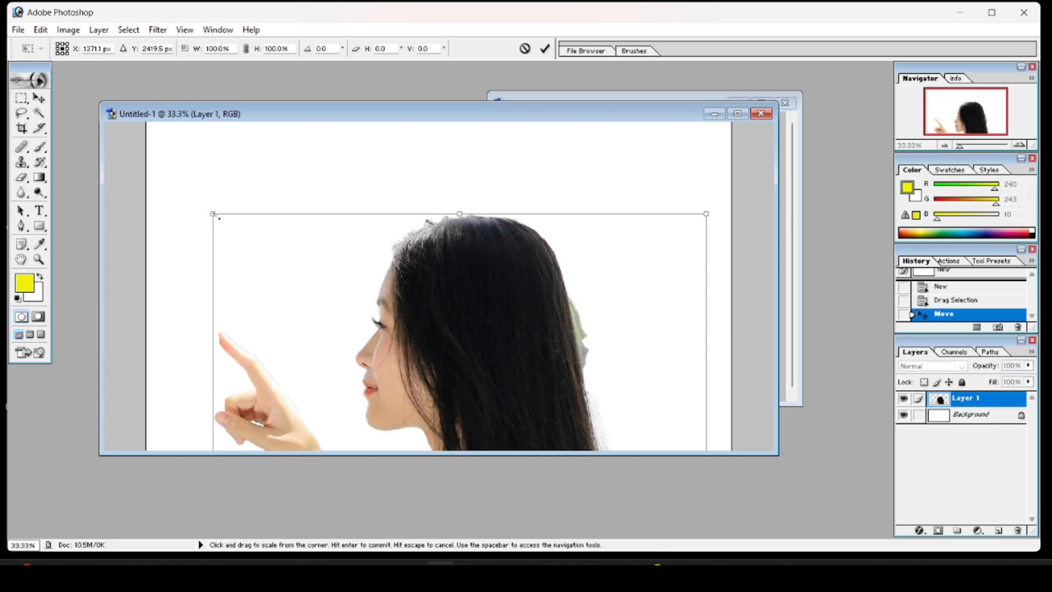
{"action": "left_click_drag", "start_coordinate": [212, 214], "coordinate": [531, 387]}
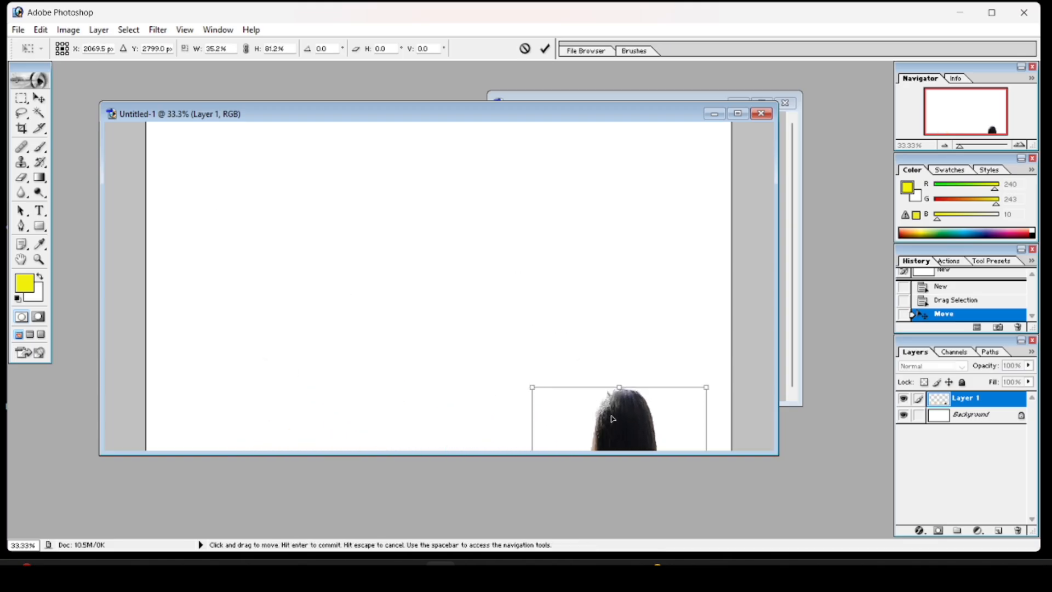
{"action": "left_click_drag", "start_coordinate": [631, 429], "coordinate": [450, 236]}
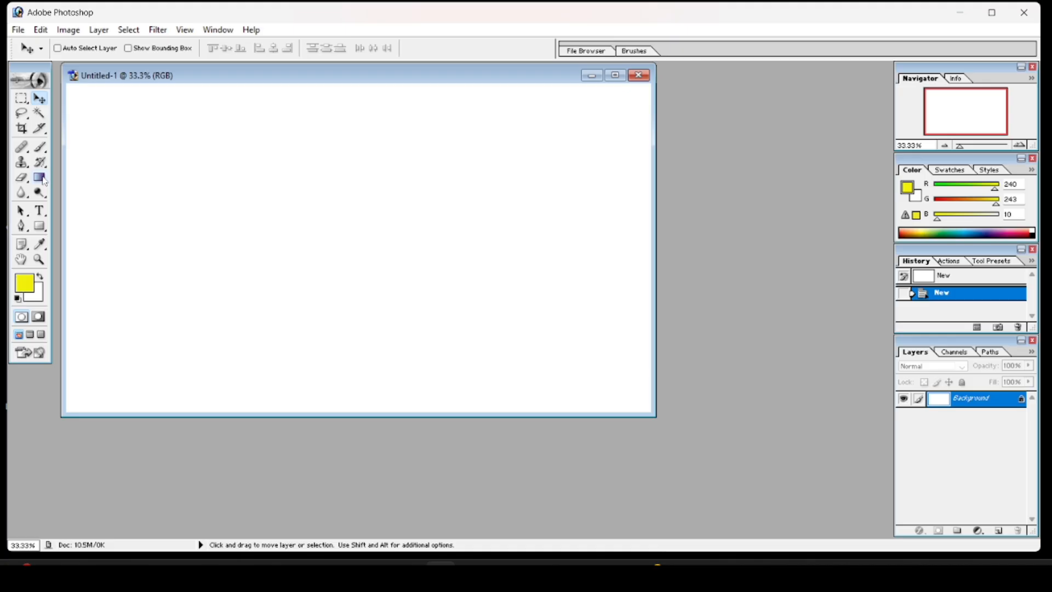
Fill the blank canvas with a linear yellow-to-white gradient running diagonally toward the lower-right corner
{"action": "left_click", "coordinate": [40, 178]}
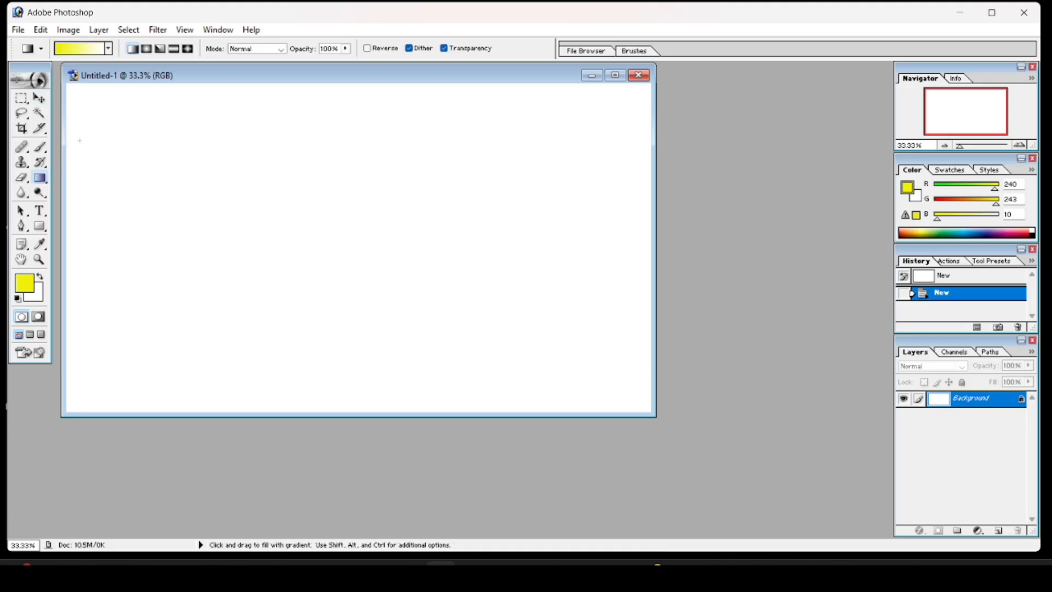
{"action": "left_click_drag", "start_coordinate": [306, 288], "coordinate": [634, 397]}
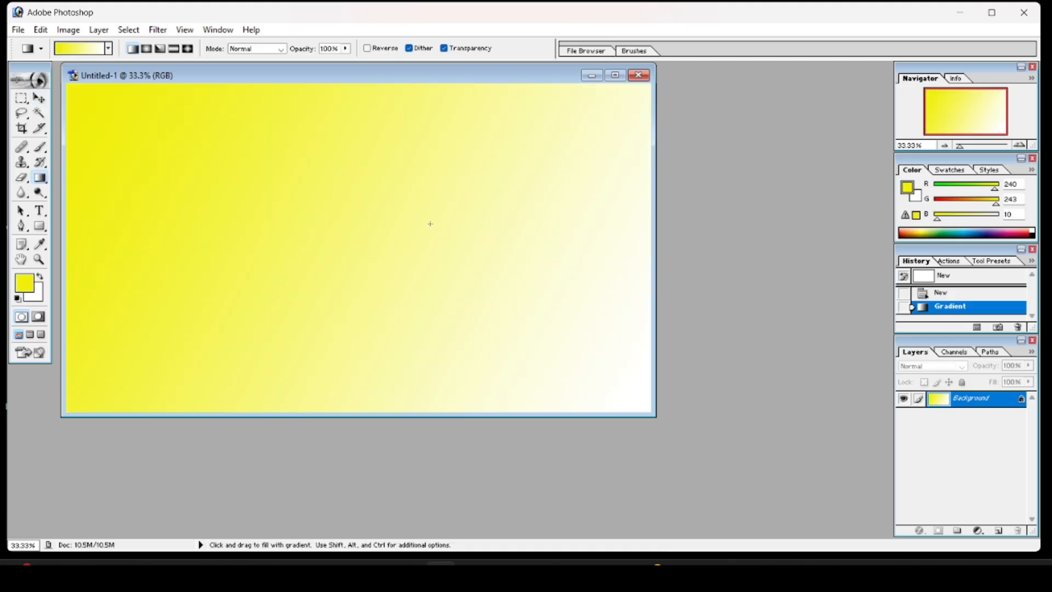
Open the woman cut-out file 40000- from the Desktop's Gallery folder and move its window down
{"action": "double_click", "coordinate": [751, 182]}
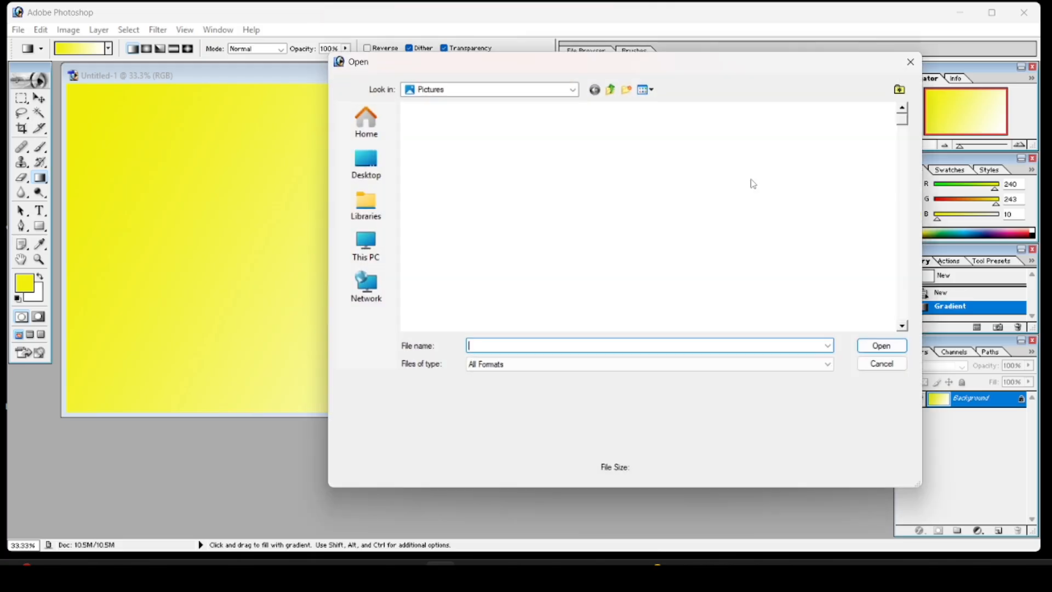
{"action": "left_click", "coordinate": [385, 163]}
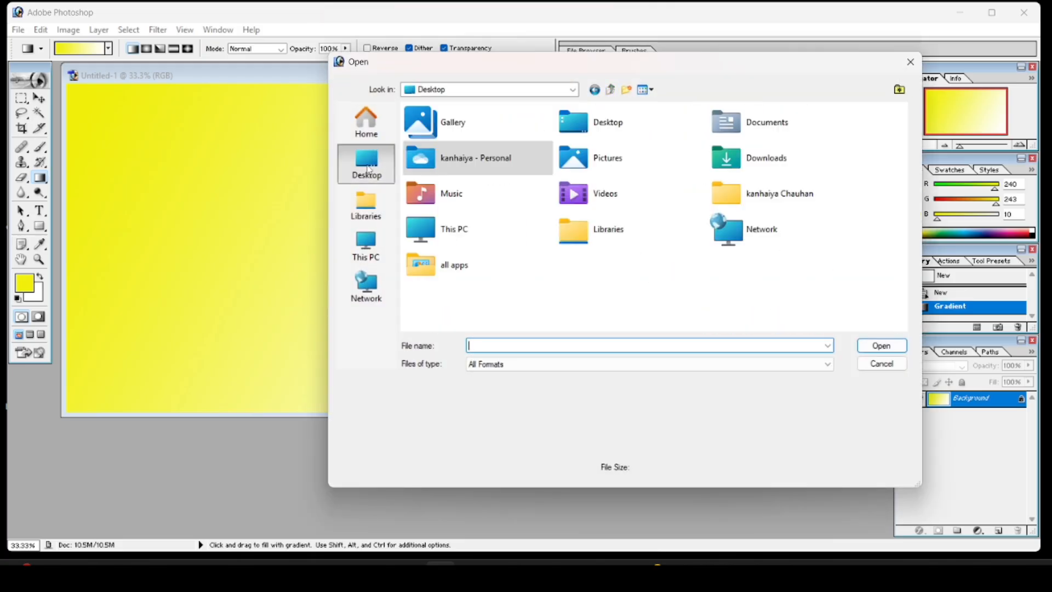
{"action": "left_click", "coordinate": [449, 118]}
{"action": "double_click", "coordinate": [449, 117]}
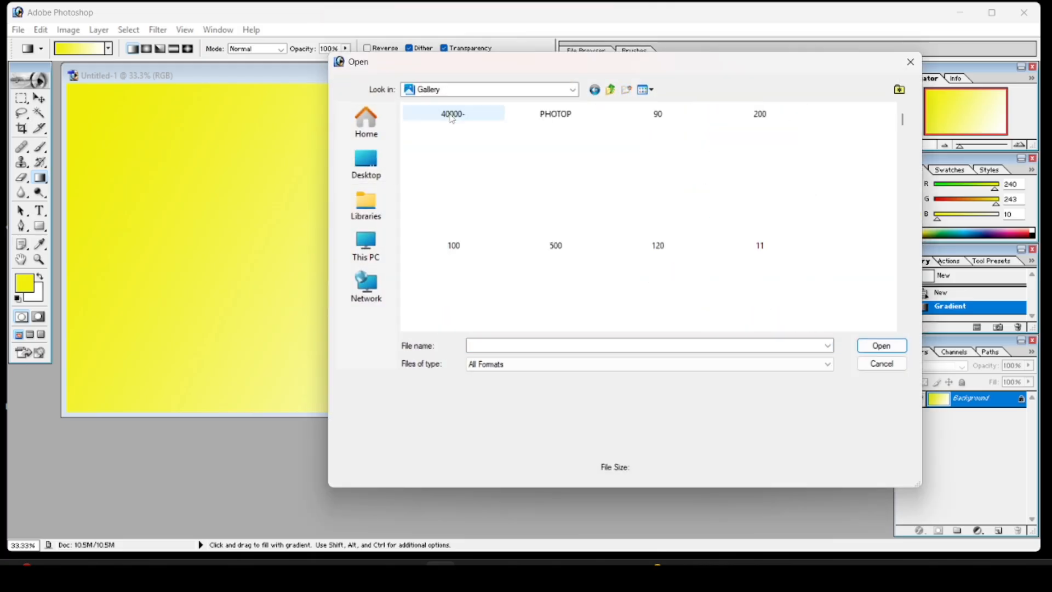
{"action": "left_click", "coordinate": [457, 115]}
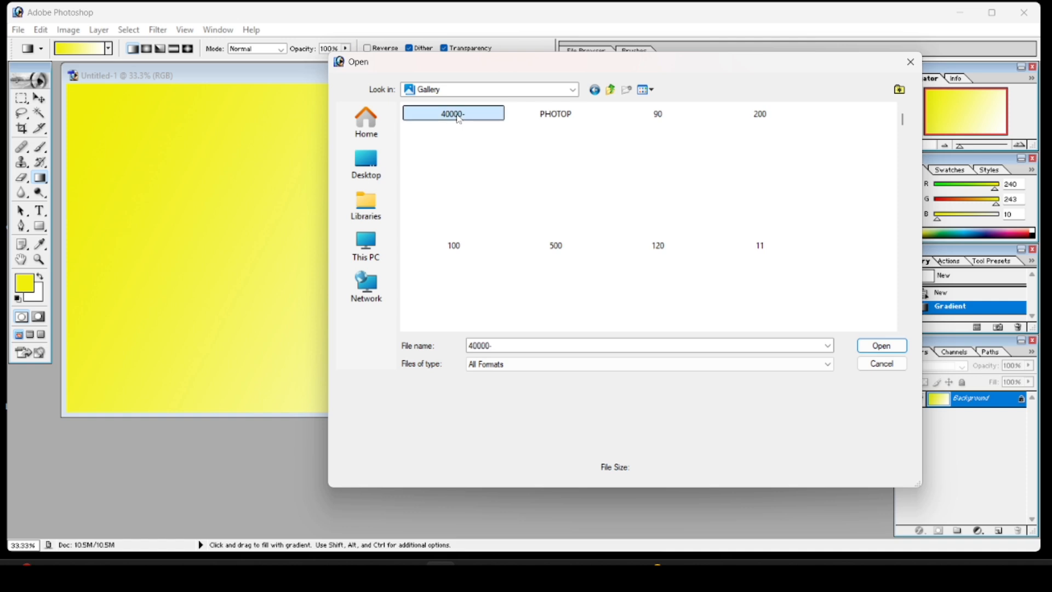
{"action": "left_click", "coordinate": [882, 344]}
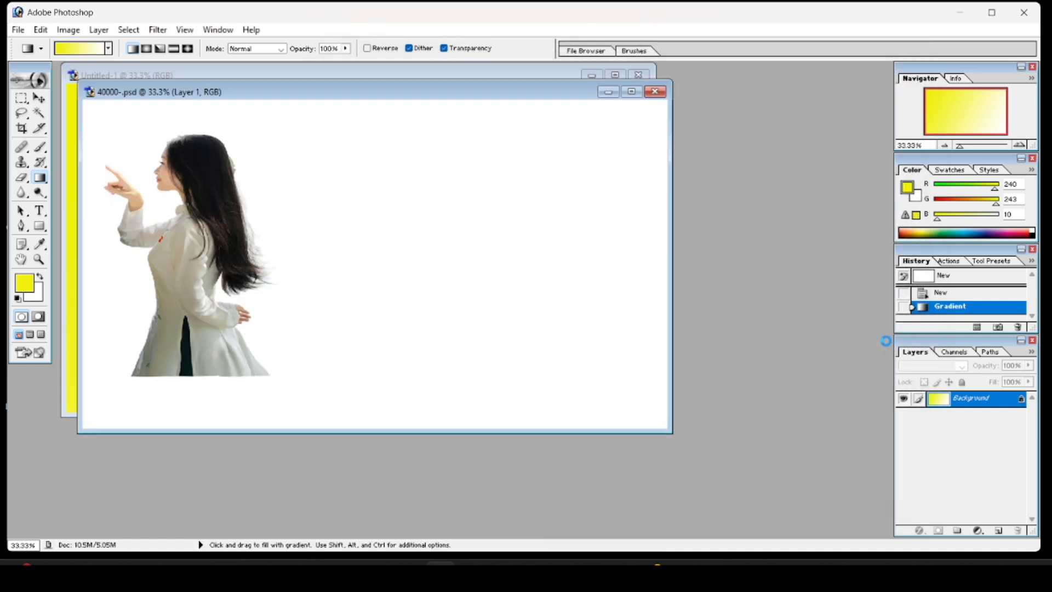
{"action": "left_click_drag", "start_coordinate": [322, 97], "coordinate": [321, 316]}
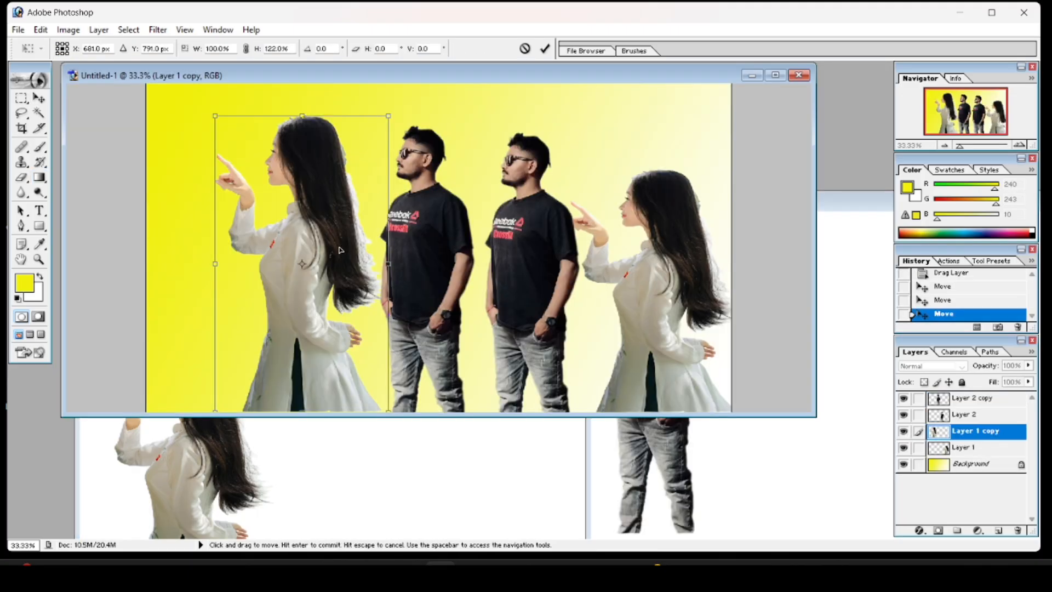
Open the man cut-out file 90, move its window aside, and place the man beside the woman on the gradient
{"action": "key", "text": "Return"}
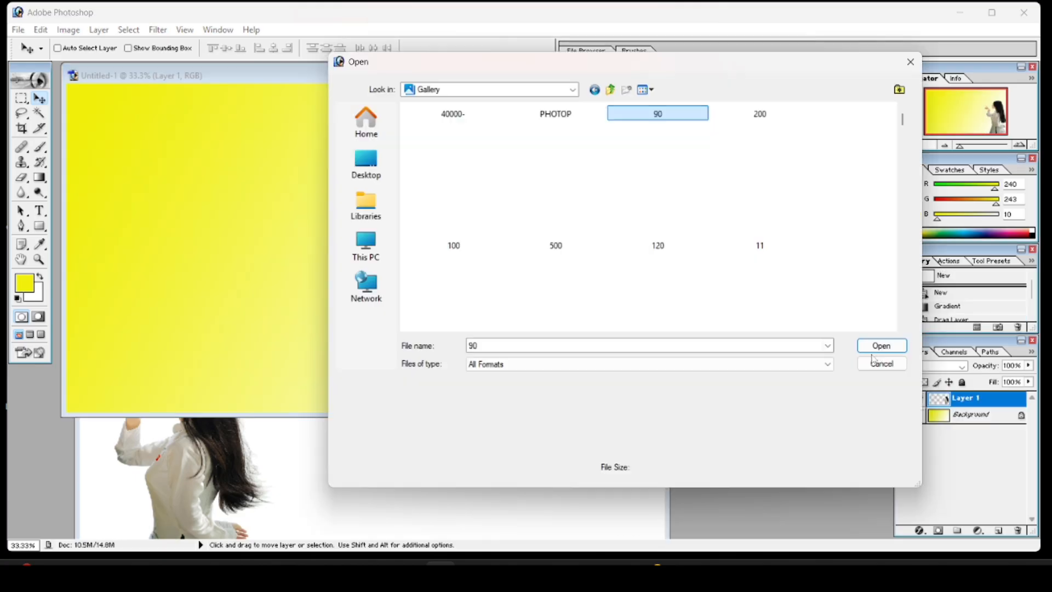
{"action": "left_click", "coordinate": [881, 345]}
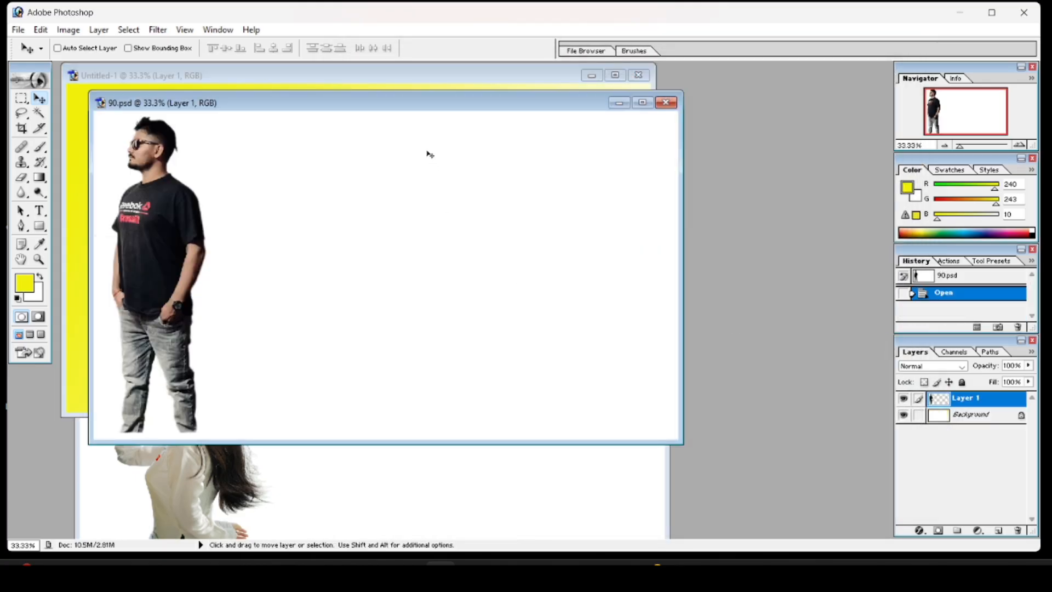
{"action": "left_click_drag", "start_coordinate": [422, 106], "coordinate": [920, 205]}
{"action": "left_click_drag", "start_coordinate": [655, 324], "coordinate": [450, 239]}
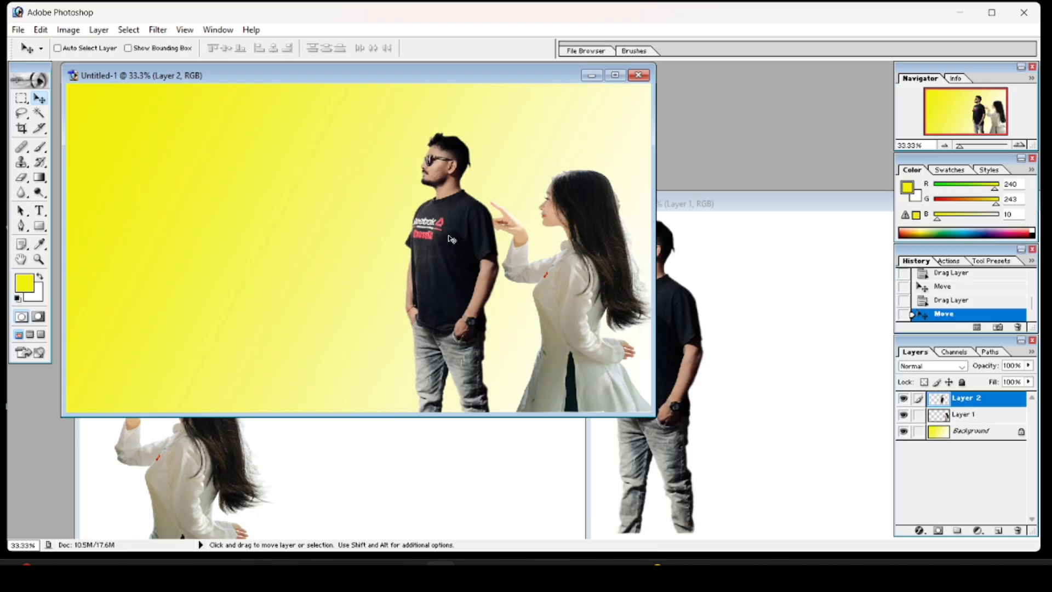
Widen the gradient document's window and place a duplicate of the man on Layer 2 just left of the original
{"action": "left_click_drag", "start_coordinate": [659, 246], "coordinate": [817, 248]}
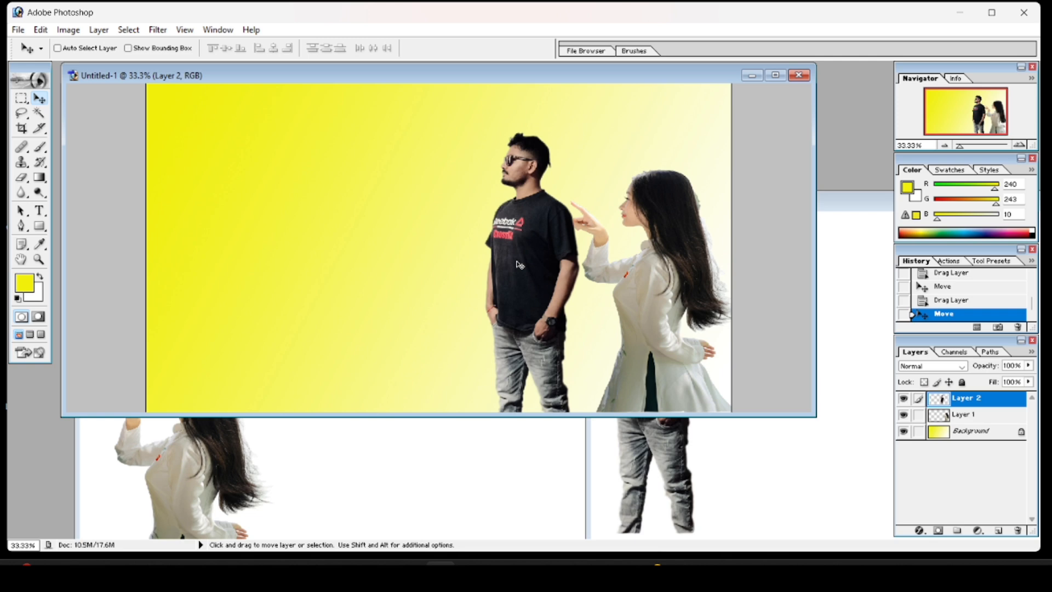
{"action": "key", "text": "alt"}
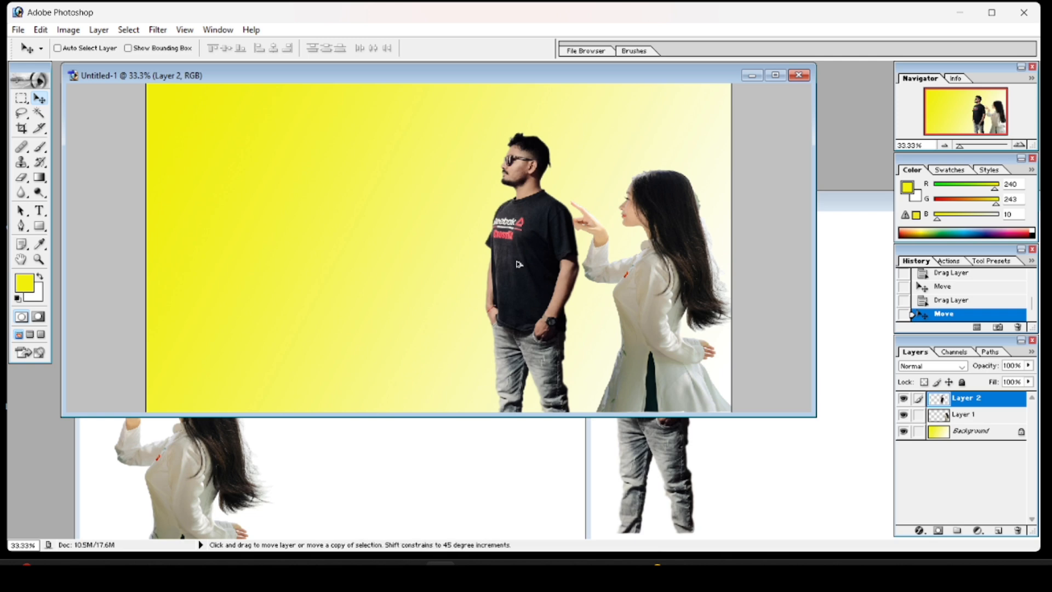
{"action": "left_click_drag", "start_coordinate": [519, 265], "coordinate": [415, 258]}
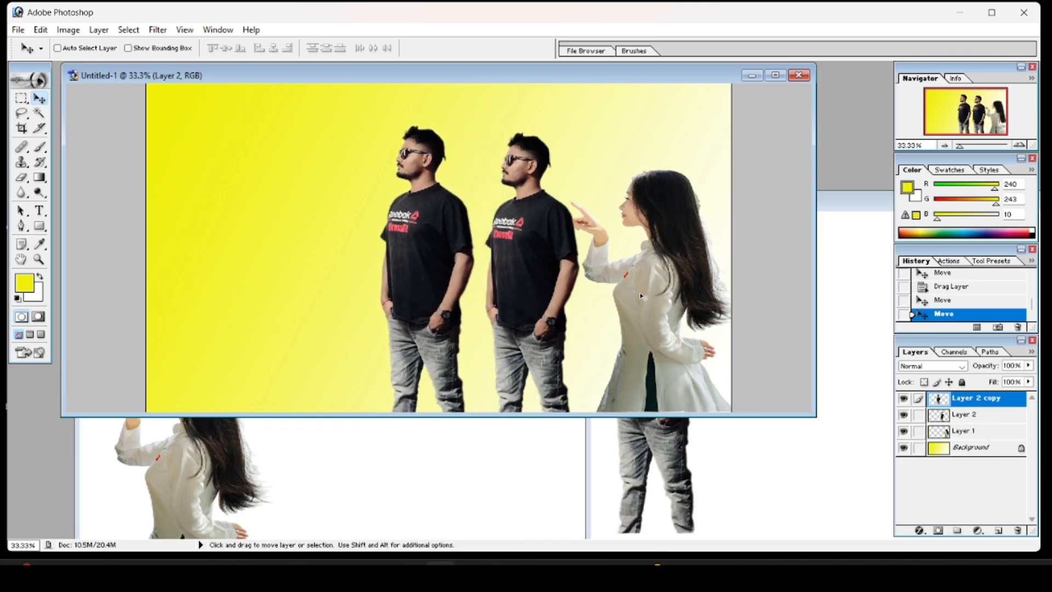
Duplicate the woman on Layer 1 and place the copy left of both men
{"action": "left_click", "coordinate": [960, 432]}
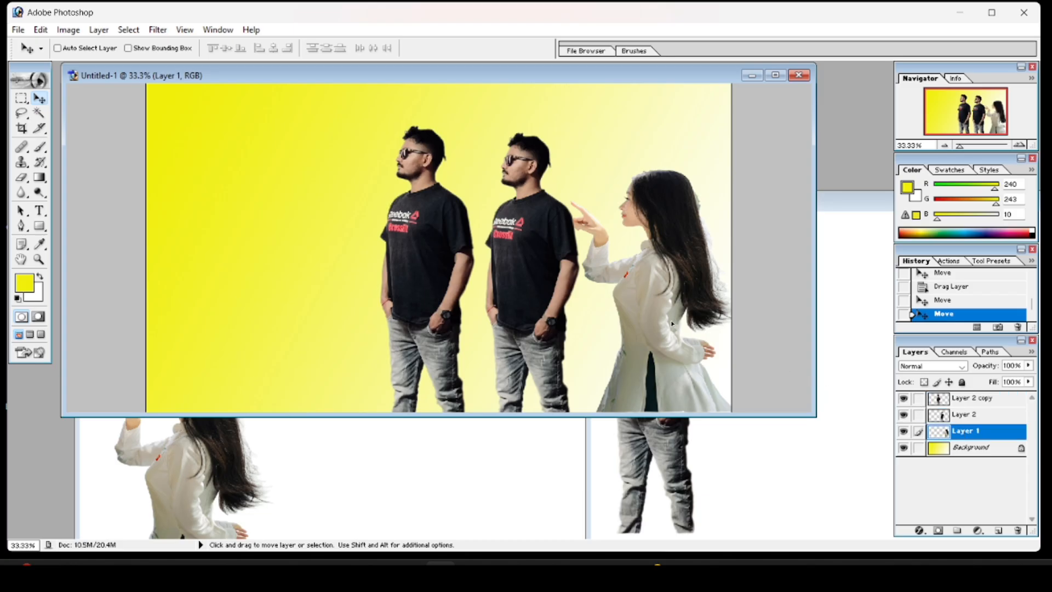
{"action": "key", "text": "alt"}
{"action": "left_click_drag", "start_coordinate": [672, 323], "coordinate": [321, 310]}
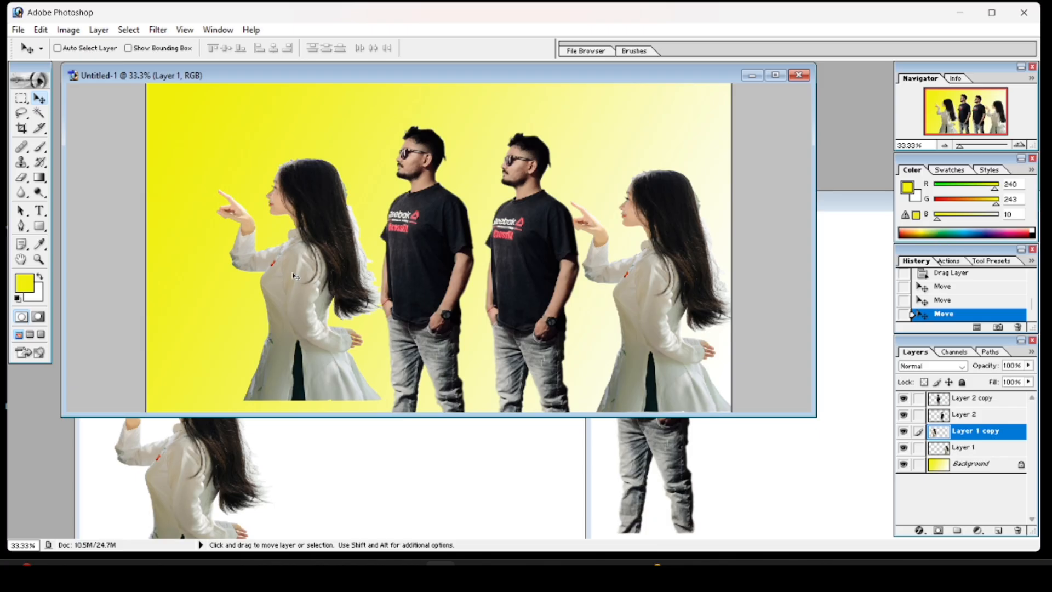
Stretch the woman copy to 122% height and position her at the canvas's lower edge
{"action": "key", "text": "ctrl+t"}
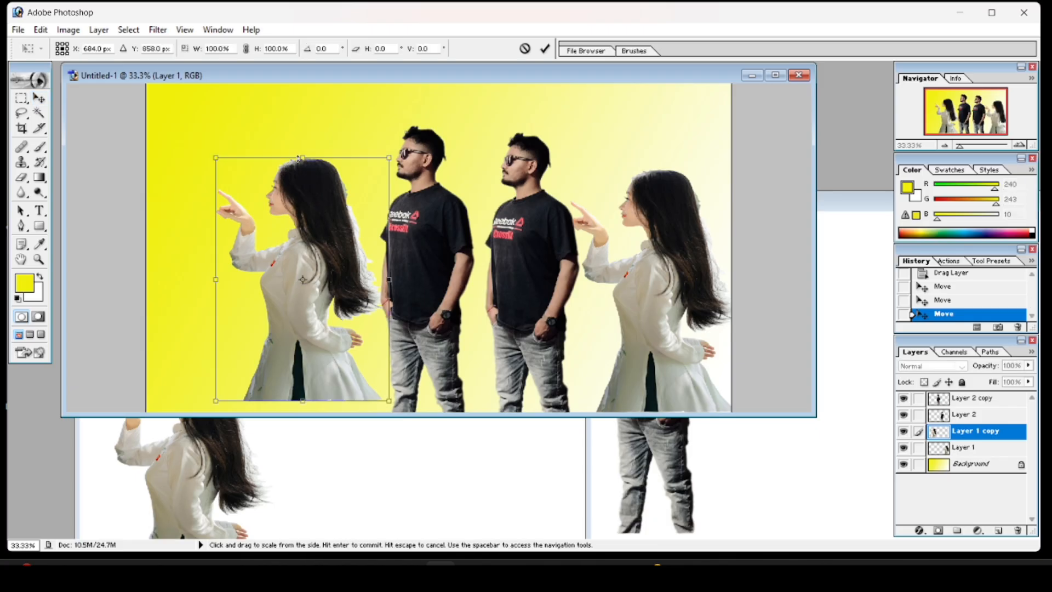
{"action": "left_click_drag", "start_coordinate": [304, 158], "coordinate": [302, 104]}
{"action": "mouse_move", "coordinate": [294, 188]}
{"action": "left_mouse_down"}
{"action": "mouse_move", "coordinate": [290, 221]}
{"action": "mouse_move", "coordinate": [293, 199]}
{"action": "left_mouse_up"}
{"action": "key", "text": "Return"}
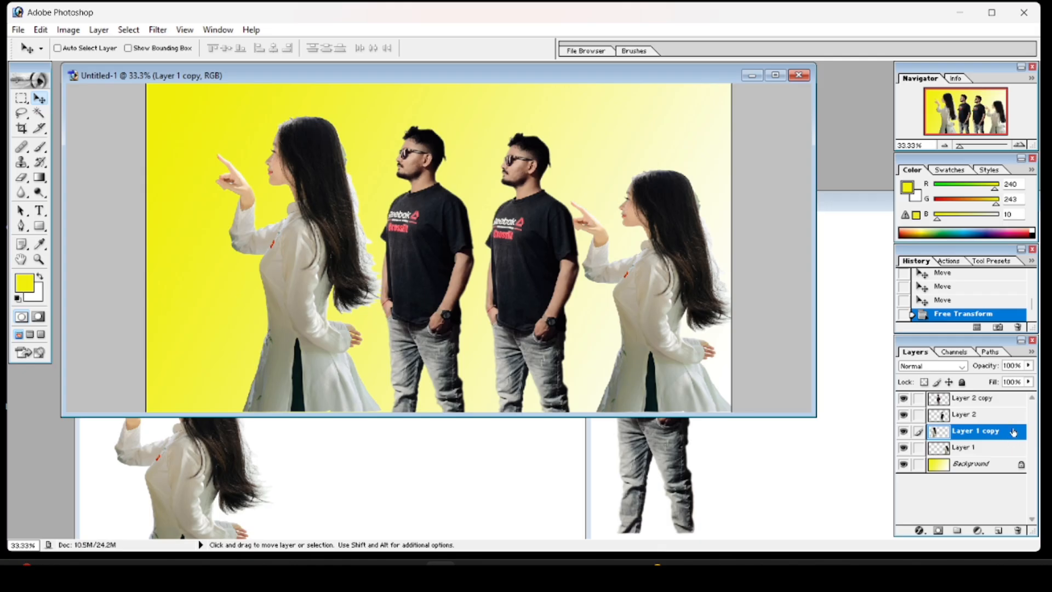
Move the man on Layer 2 to the canvas's left side, in front of the taller woman's hand
{"action": "left_click", "coordinate": [961, 415]}
{"action": "left_click_drag", "start_coordinate": [460, 287], "coordinate": [116, 255]}
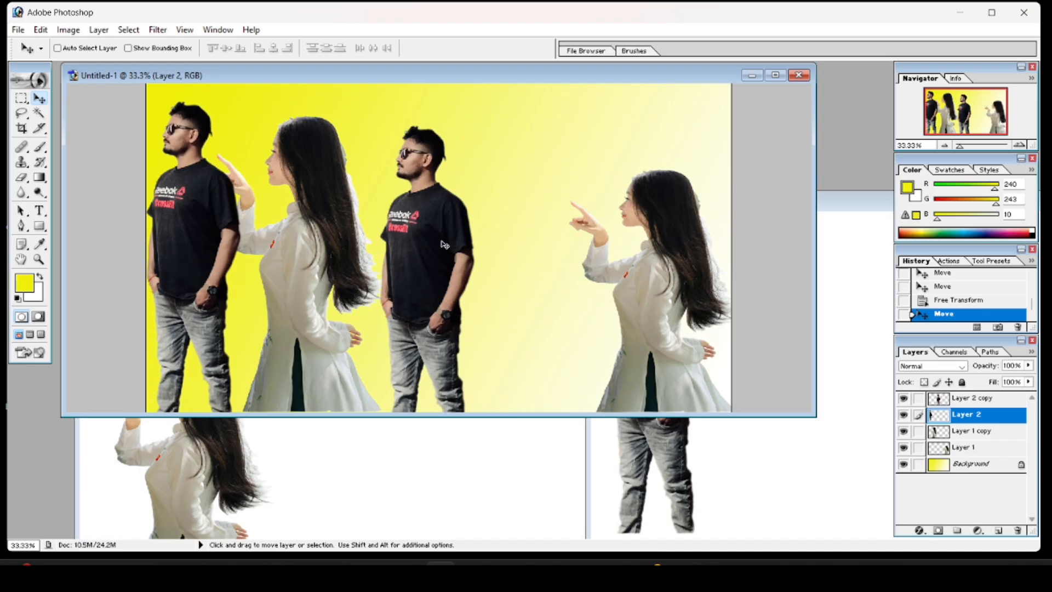
{"action": "mouse_move", "coordinate": [439, 246]}
{"action": "left_mouse_down"}
{"action": "mouse_move", "coordinate": [515, 255]}
{"action": "mouse_move", "coordinate": [452, 252]}
{"action": "left_mouse_up"}
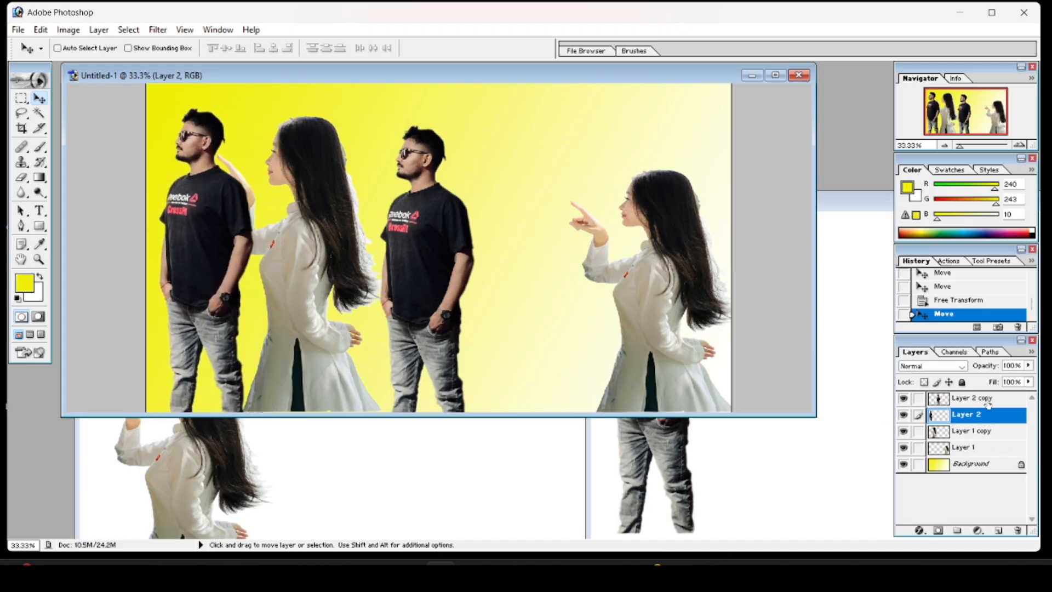
Move the Layer 2 copy man in front of the smaller woman, and place the Layer 1 copy woman just behind him
{"action": "left_click", "coordinate": [987, 401]}
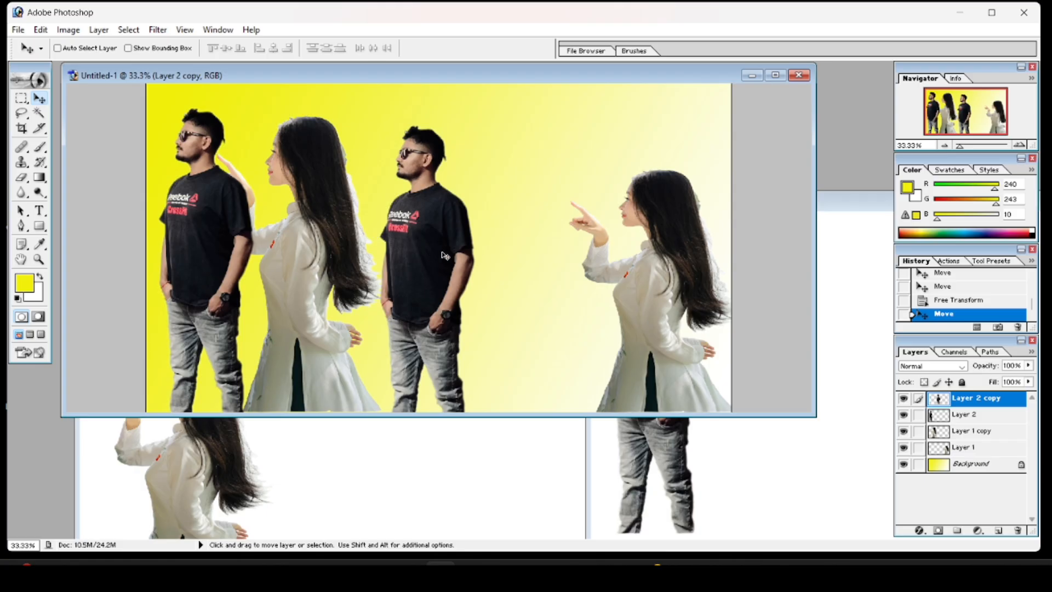
{"action": "left_click_drag", "start_coordinate": [440, 254], "coordinate": [541, 268]}
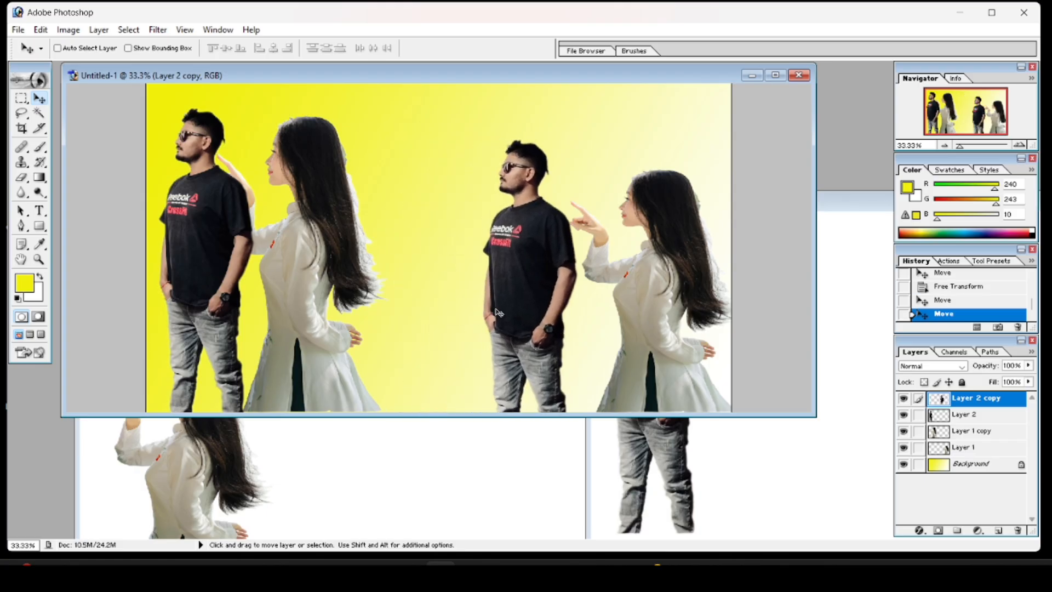
{"action": "left_click", "coordinate": [959, 432]}
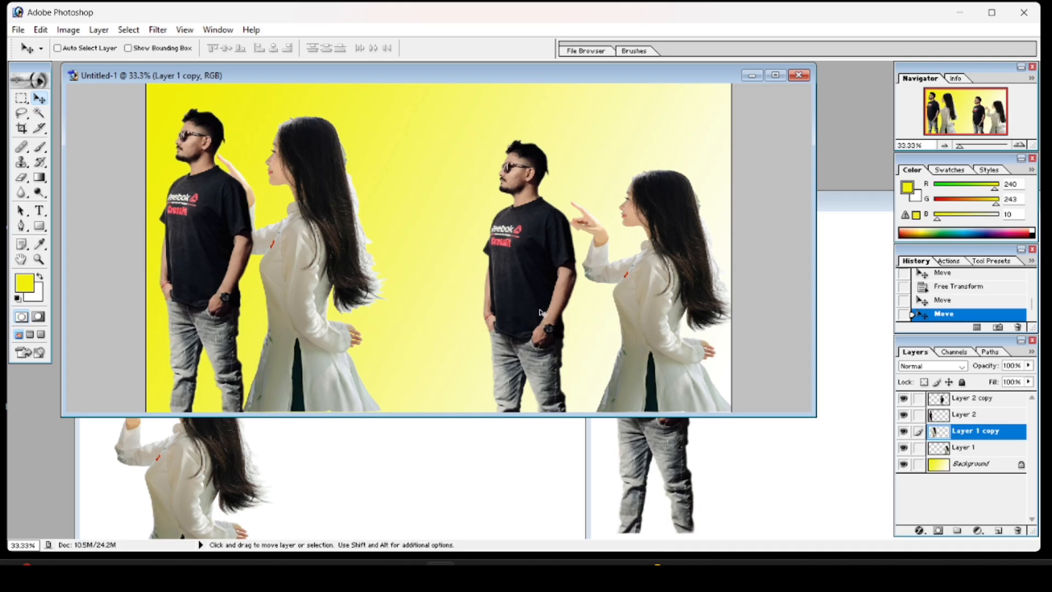
{"action": "left_click_drag", "start_coordinate": [331, 251], "coordinate": [440, 254]}
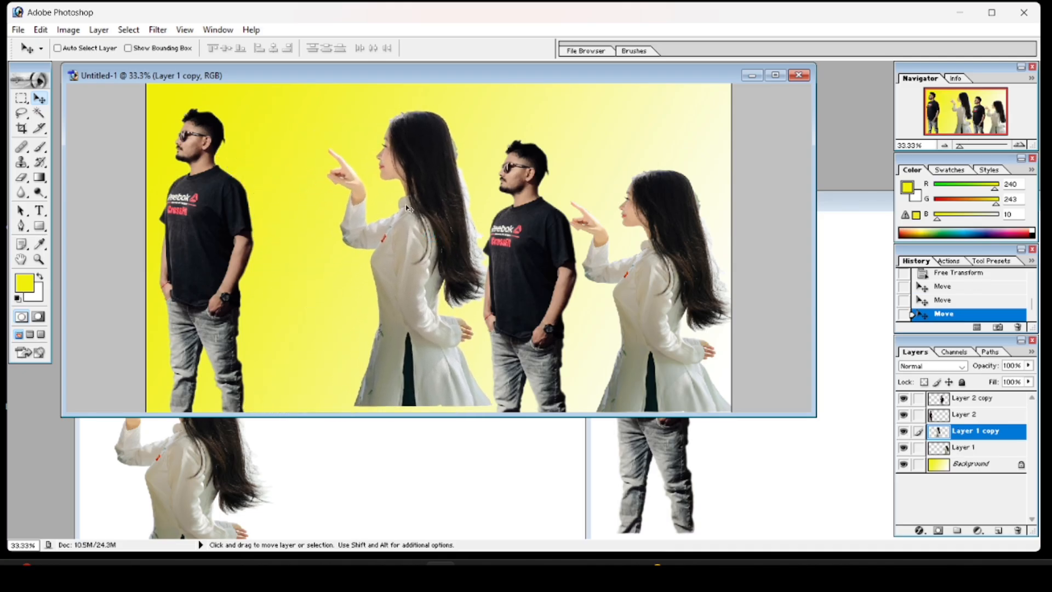
{"action": "left_click_drag", "start_coordinate": [194, 215], "coordinate": [215, 223]}
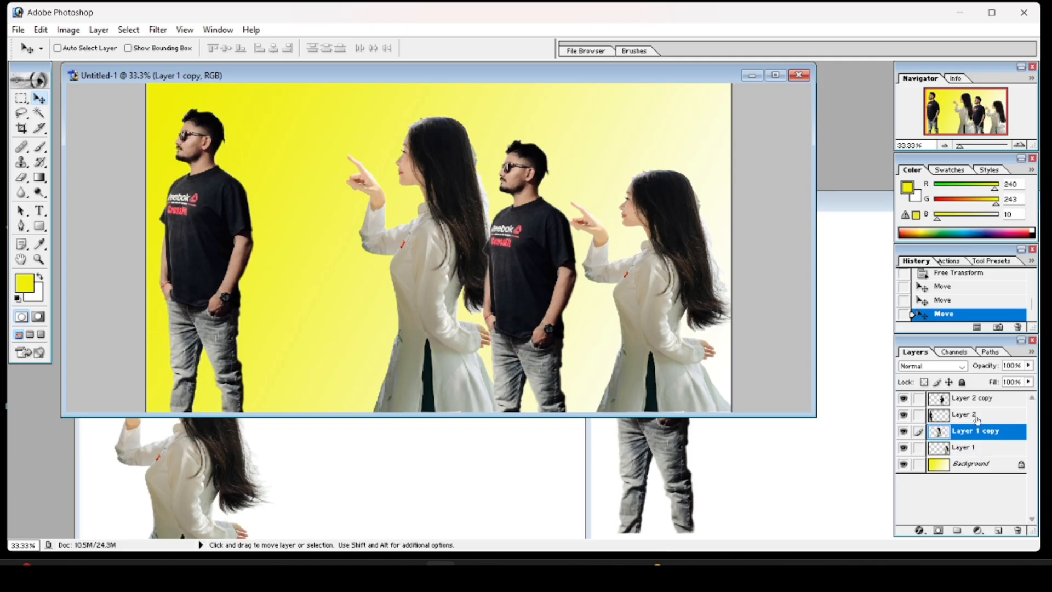
{"action": "left_click", "coordinate": [975, 399]}
{"action": "left_click_drag", "start_coordinate": [186, 256], "coordinate": [208, 256]}
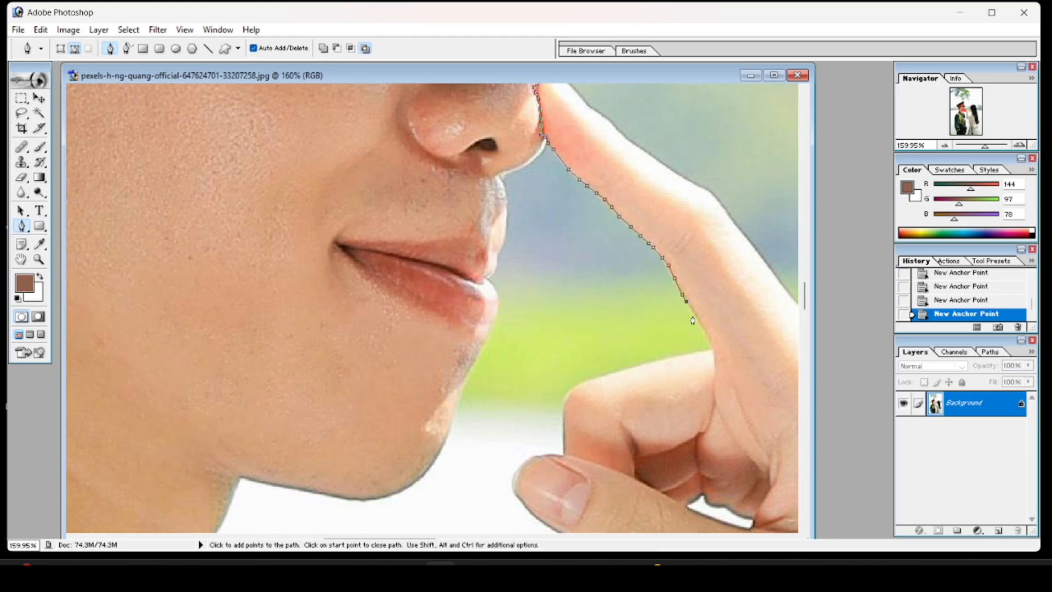
Continue the pen path down the underside of the woman's pointing finger and along the top of her curled fingers
{"action": "left_click", "coordinate": [707, 339]}
{"action": "left_click", "coordinate": [712, 353]}
{"action": "left_click", "coordinate": [696, 355]}
{"action": "left_click", "coordinate": [670, 360]}
{"action": "left_click", "coordinate": [658, 363]}
{"action": "left_click", "coordinate": [634, 371]}
{"action": "left_click", "coordinate": [602, 379]}
{"action": "left_click", "coordinate": [580, 386]}
{"action": "left_click", "coordinate": [564, 404]}
Extend the path down the front of the curled fingers and around the tip of the thumb
{"action": "scroll", "coordinate": [572, 372], "scroll_direction": "down", "scroll_amount": 3}
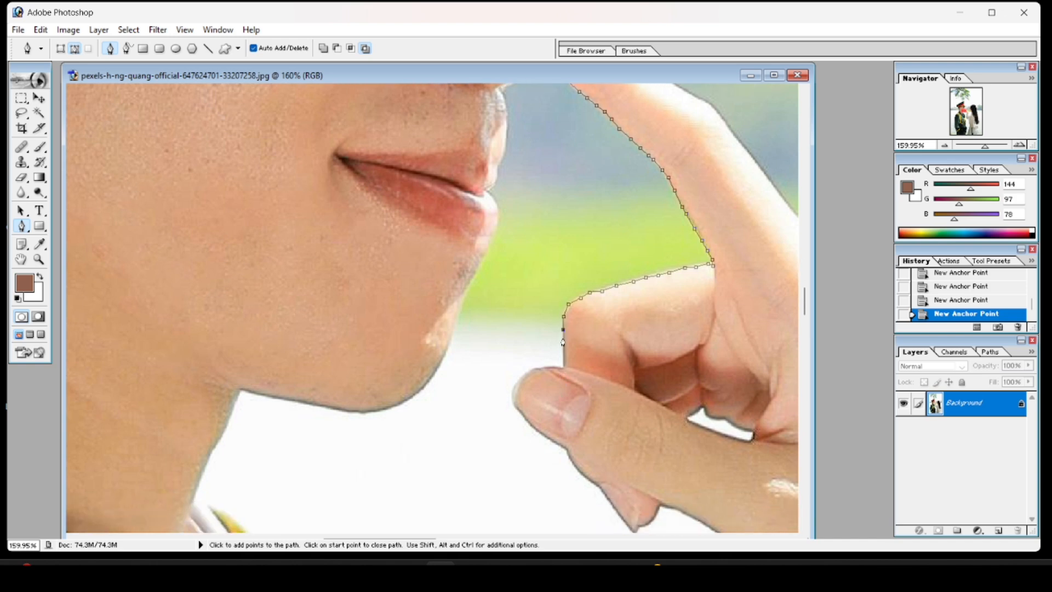
{"action": "left_click", "coordinate": [563, 356]}
{"action": "left_click", "coordinate": [562, 365]}
{"action": "left_click", "coordinate": [528, 373]}
{"action": "left_click", "coordinate": [519, 381]}
{"action": "left_click", "coordinate": [515, 397]}
Trace the lower edge of the thumb with anchor points from its tip toward the palm
{"action": "scroll", "coordinate": [528, 388], "scroll_direction": "down", "scroll_amount": 3}
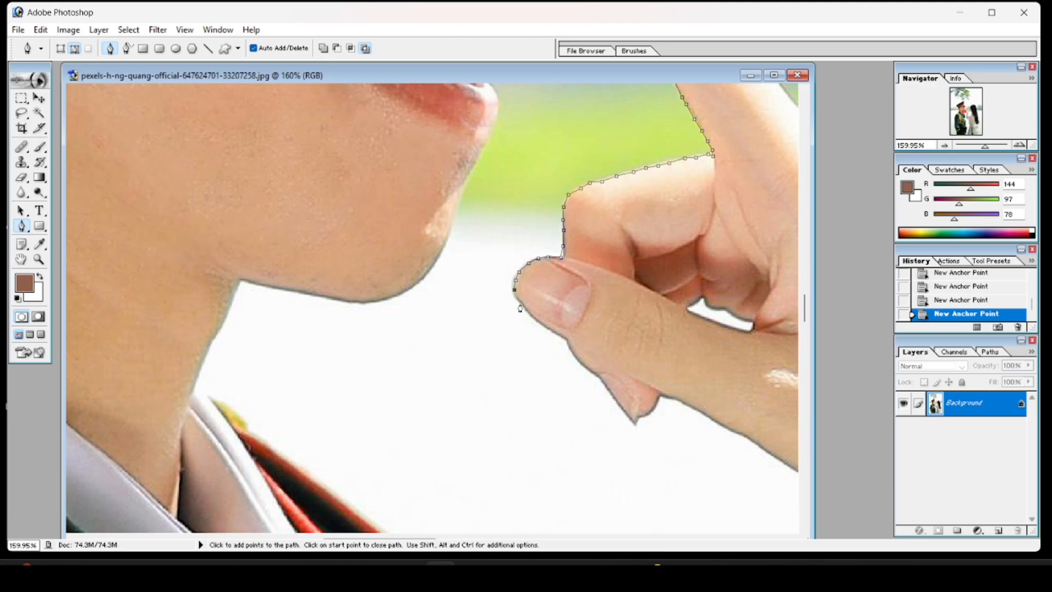
{"action": "left_click", "coordinate": [519, 302]}
{"action": "left_click", "coordinate": [527, 310]}
{"action": "left_click", "coordinate": [537, 319]}
{"action": "left_click", "coordinate": [547, 327]}
{"action": "left_click", "coordinate": [556, 333]}
{"action": "left_click", "coordinate": [563, 337]}
{"action": "left_click", "coordinate": [567, 344]}
{"action": "left_click", "coordinate": [571, 352]}
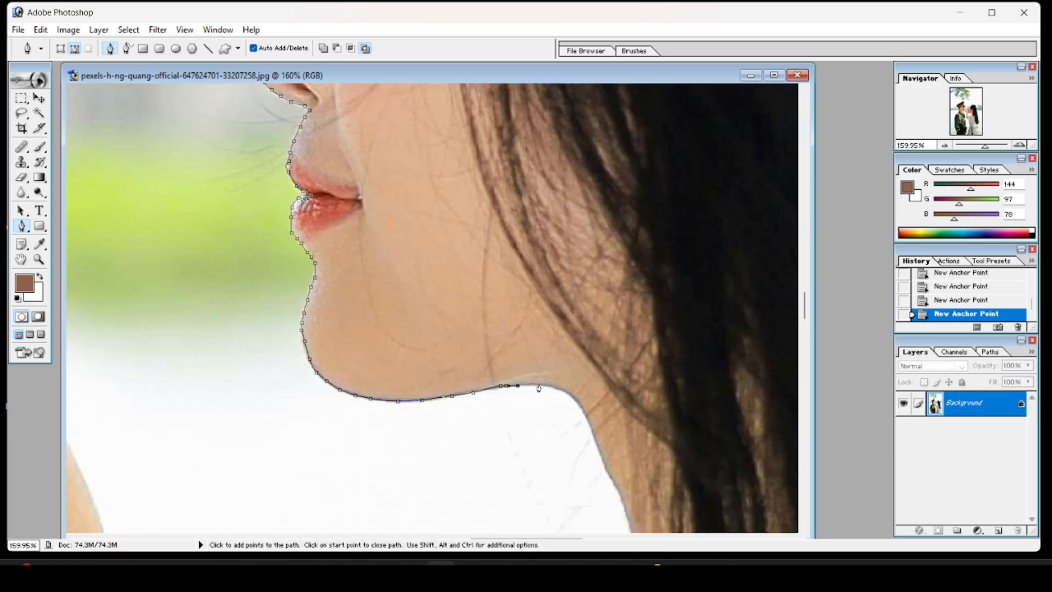
Trace the path from beneath the woman's chin down the front of her neck to the collar
{"action": "left_click", "coordinate": [565, 391]}
{"action": "left_click", "coordinate": [577, 404]}
{"action": "scroll", "coordinate": [595, 353], "scroll_direction": "down", "scroll_amount": 4}
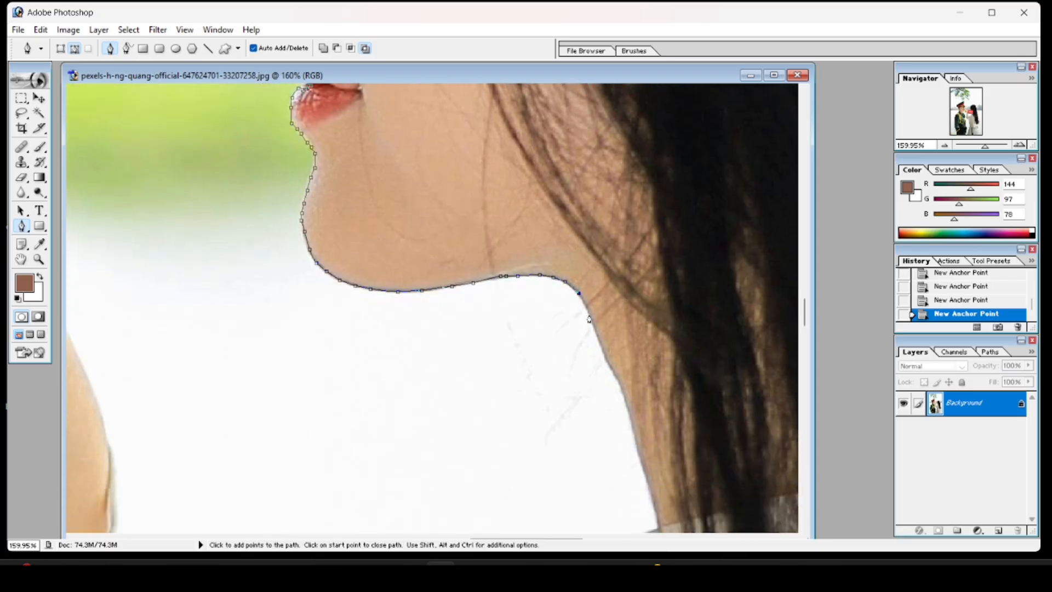
{"action": "left_click", "coordinate": [589, 316]}
{"action": "left_click", "coordinate": [594, 329]}
{"action": "left_click_drag", "start_coordinate": [600, 346], "coordinate": [601, 353]}
{"action": "left_click", "coordinate": [608, 365]}
{"action": "scroll", "coordinate": [623, 399], "scroll_direction": "down", "scroll_amount": 4}
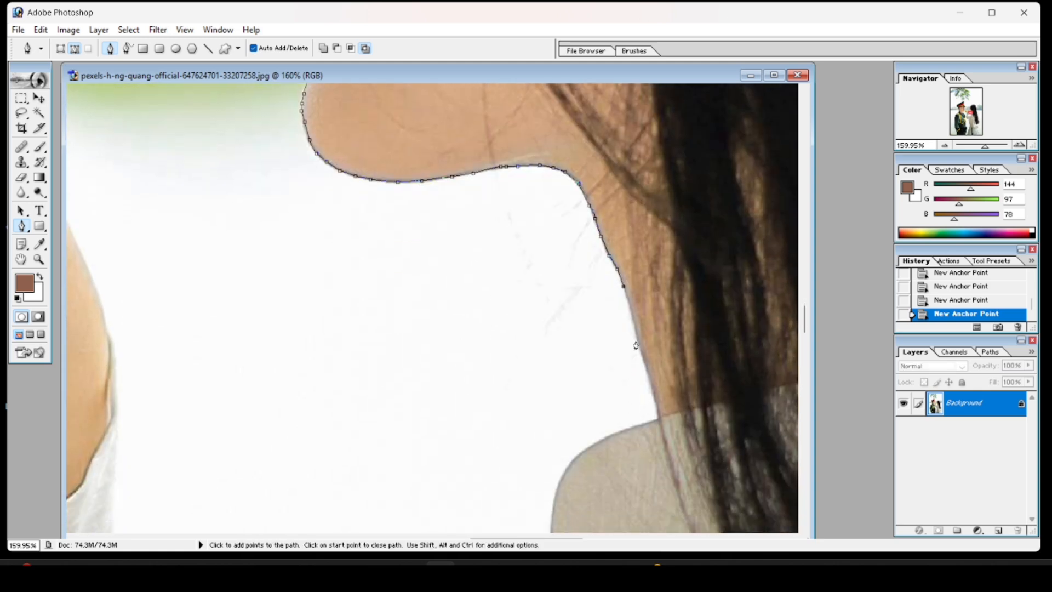
{"action": "left_click", "coordinate": [632, 318]}
{"action": "left_click", "coordinate": [638, 345]}
{"action": "left_click", "coordinate": [649, 380]}
{"action": "left_click", "coordinate": [656, 417]}
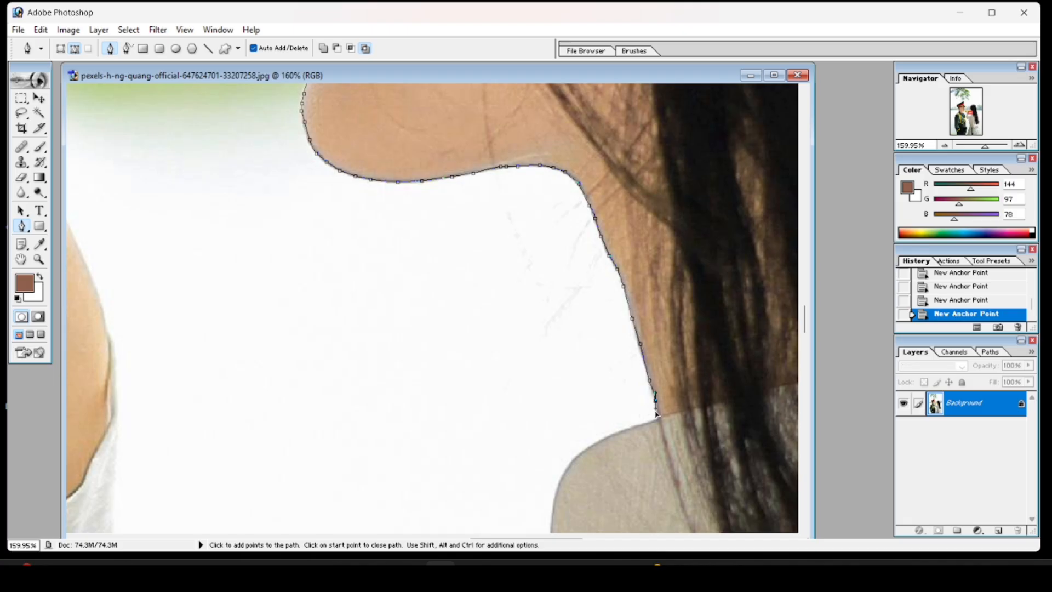
Trace around the upper and front edges of the woman's collar down to its lower corner
{"action": "scroll", "coordinate": [656, 421], "scroll_direction": "down", "scroll_amount": 6}
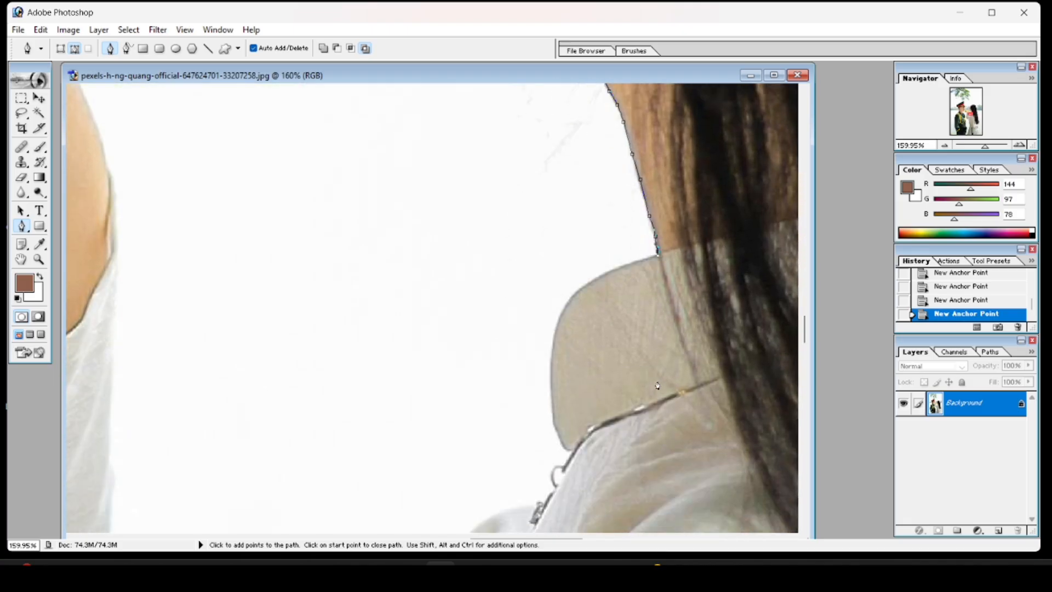
{"action": "left_click", "coordinate": [639, 262]}
{"action": "left_click_drag", "start_coordinate": [610, 272], "coordinate": [585, 283]}
{"action": "left_click", "coordinate": [582, 291]}
{"action": "left_click", "coordinate": [574, 300]}
{"action": "left_click", "coordinate": [568, 310]}
{"action": "left_click", "coordinate": [557, 334]}
{"action": "scroll", "coordinate": [552, 376], "scroll_direction": "down", "scroll_amount": 3}
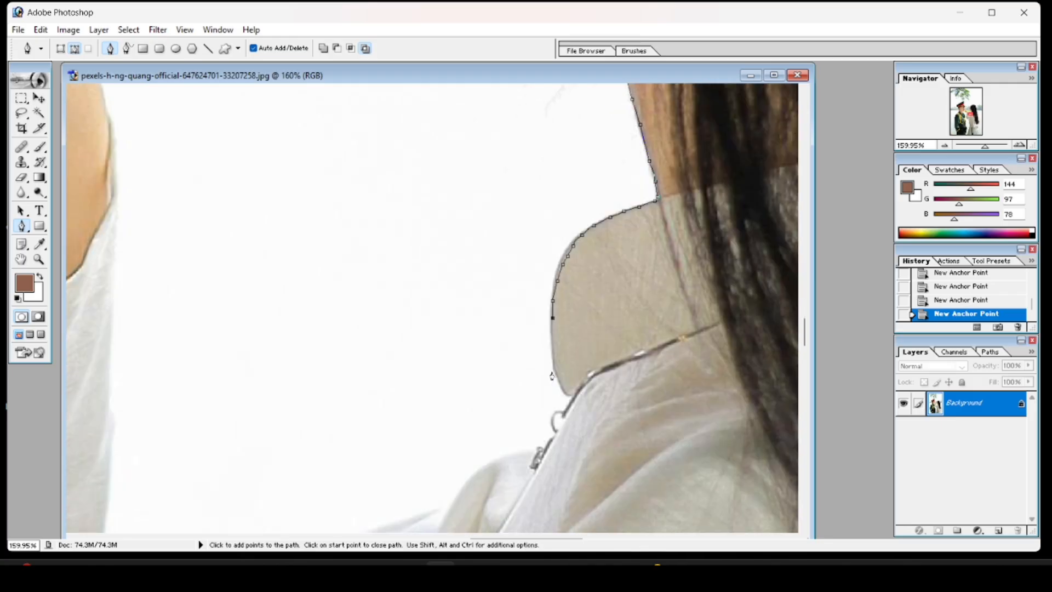
{"action": "left_click", "coordinate": [550, 279]}
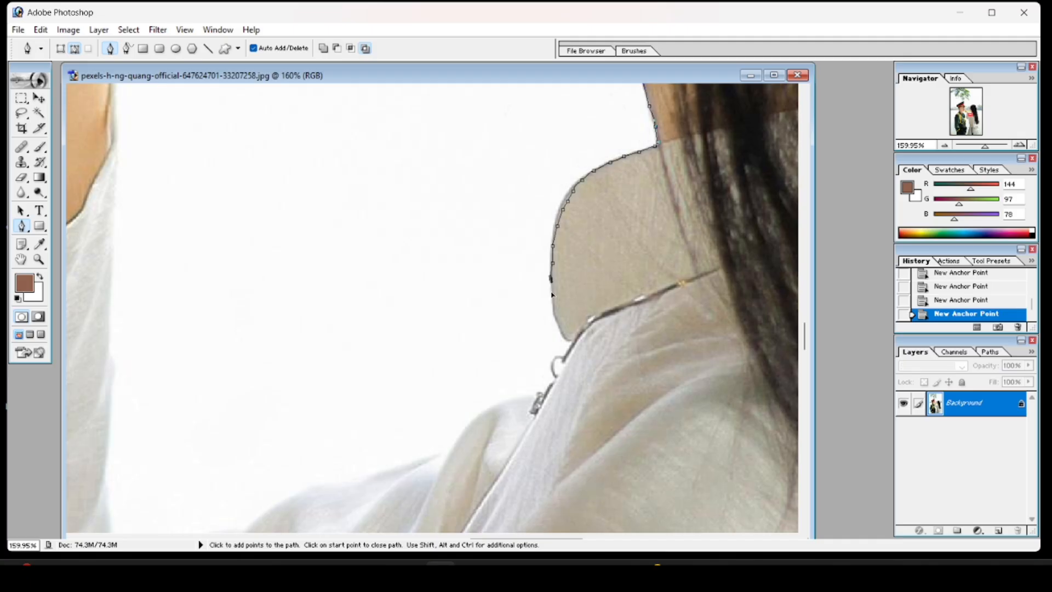
{"action": "left_click", "coordinate": [552, 299]}
{"action": "left_click", "coordinate": [562, 334]}
{"action": "left_click", "coordinate": [571, 344]}
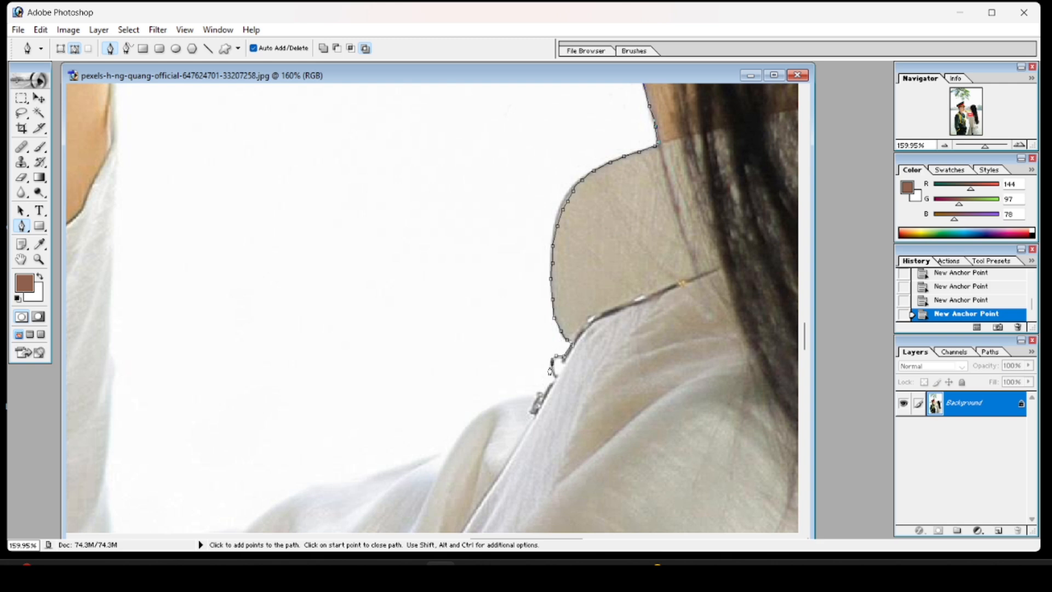
Trace around the small fastener loop below the collar and onto the edge of the white blouse
{"action": "left_click", "coordinate": [552, 371]}
{"action": "left_click", "coordinate": [554, 376]}
{"action": "left_click", "coordinate": [549, 384]}
{"action": "left_click", "coordinate": [541, 390]}
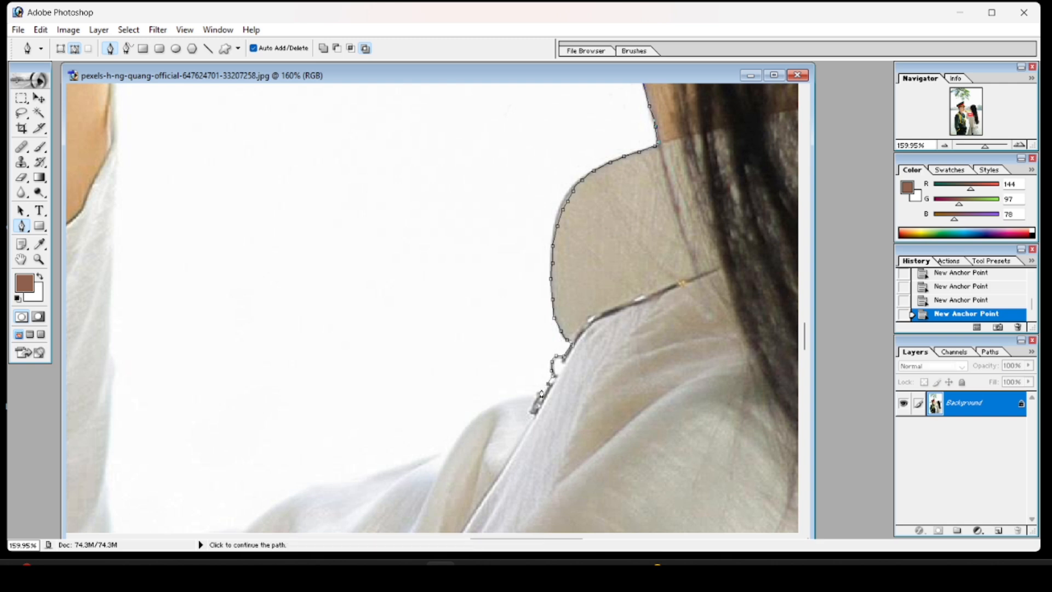
{"action": "left_click", "coordinate": [530, 395]}
{"action": "left_click", "coordinate": [507, 400]}
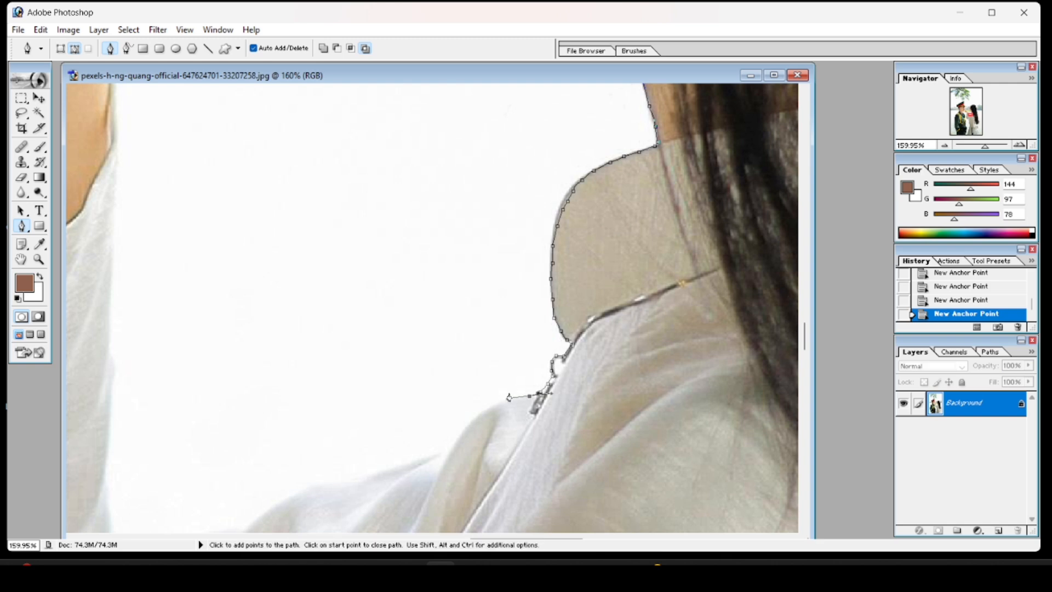
Continue the path along the folds of the blouse's upper edge toward the raised arm
{"action": "left_click", "coordinate": [498, 404]}
{"action": "left_click", "coordinate": [485, 415]}
{"action": "left_click", "coordinate": [477, 425]}
{"action": "left_click", "coordinate": [463, 433]}
{"action": "left_click", "coordinate": [449, 440]}
{"action": "left_click", "coordinate": [447, 453]}
{"action": "left_click", "coordinate": [431, 456]}
{"action": "left_click", "coordinate": [425, 451]}
{"action": "left_click", "coordinate": [412, 457]}
{"action": "left_click", "coordinate": [397, 465]}
{"action": "left_click", "coordinate": [385, 471]}
{"action": "left_click", "coordinate": [356, 478]}
{"action": "left_click", "coordinate": [328, 480]}
{"action": "left_click", "coordinate": [322, 485]}
{"action": "left_click", "coordinate": [296, 492]}
Extend the path along the upper sleeve edge to the inner bend of the woman's elbow
{"action": "left_click_drag", "start_coordinate": [295, 494], "coordinate": [294, 362]}
{"action": "left_click", "coordinate": [290, 364]}
{"action": "left_click", "coordinate": [273, 376]}
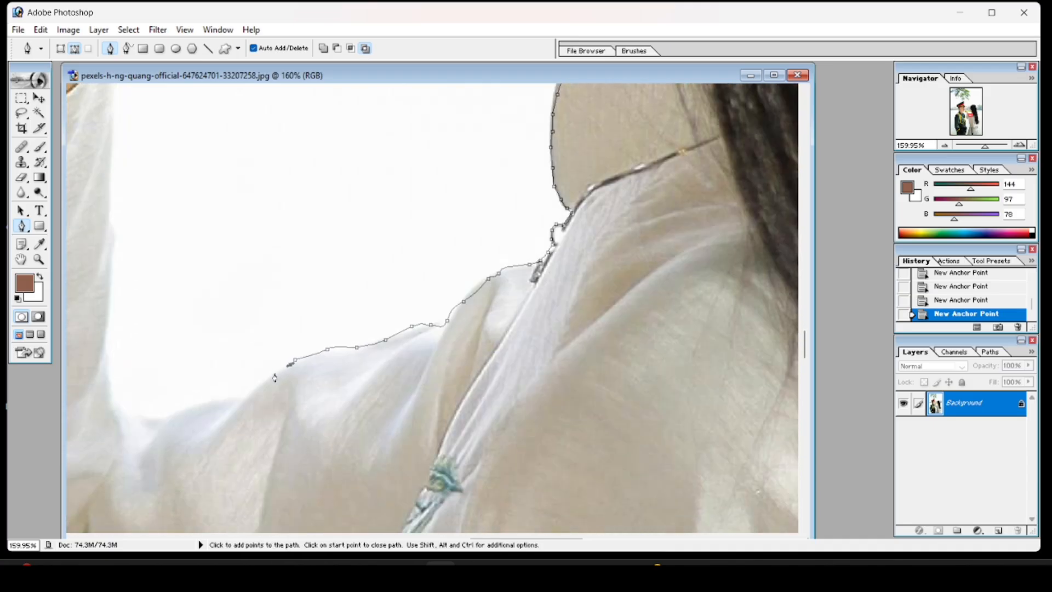
{"action": "left_click", "coordinate": [264, 380]}
{"action": "left_click", "coordinate": [256, 389]}
{"action": "left_click", "coordinate": [252, 393]}
{"action": "left_click", "coordinate": [234, 403]}
{"action": "left_click", "coordinate": [225, 404]}
{"action": "left_click", "coordinate": [218, 403]}
{"action": "left_click", "coordinate": [200, 402]}
{"action": "left_click", "coordinate": [180, 411]}
{"action": "left_click", "coordinate": [159, 425]}
{"action": "left_click", "coordinate": [146, 443]}
{"action": "left_click_drag", "start_coordinate": [135, 443], "coordinate": [126, 443]}
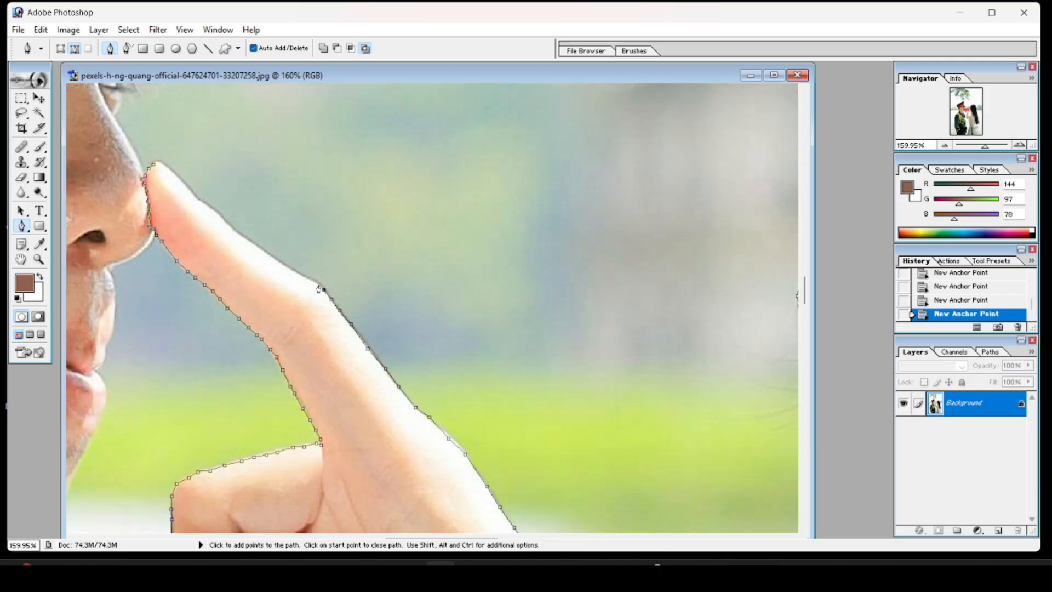
Trace the upper edge of the pointing finger from the knuckle to the fingertip and close the path
{"action": "left_click", "coordinate": [307, 279]}
{"action": "left_click", "coordinate": [296, 274]}
{"action": "left_click", "coordinate": [282, 265]}
{"action": "scroll", "coordinate": [280, 268], "scroll_direction": "up", "scroll_amount": 2}
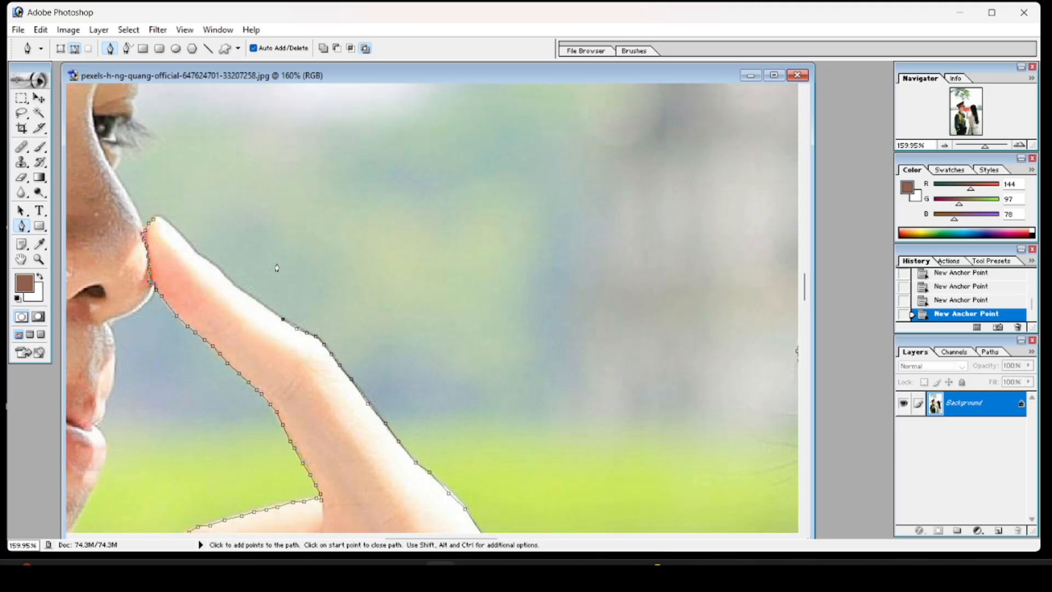
{"action": "left_click", "coordinate": [270, 310]}
{"action": "left_click", "coordinate": [257, 300]}
{"action": "left_click", "coordinate": [232, 282]}
{"action": "left_click", "coordinate": [223, 273]}
{"action": "left_click", "coordinate": [213, 266]}
{"action": "left_click", "coordinate": [192, 244]}
{"action": "scroll", "coordinate": [189, 248], "scroll_direction": "up", "scroll_amount": 3}
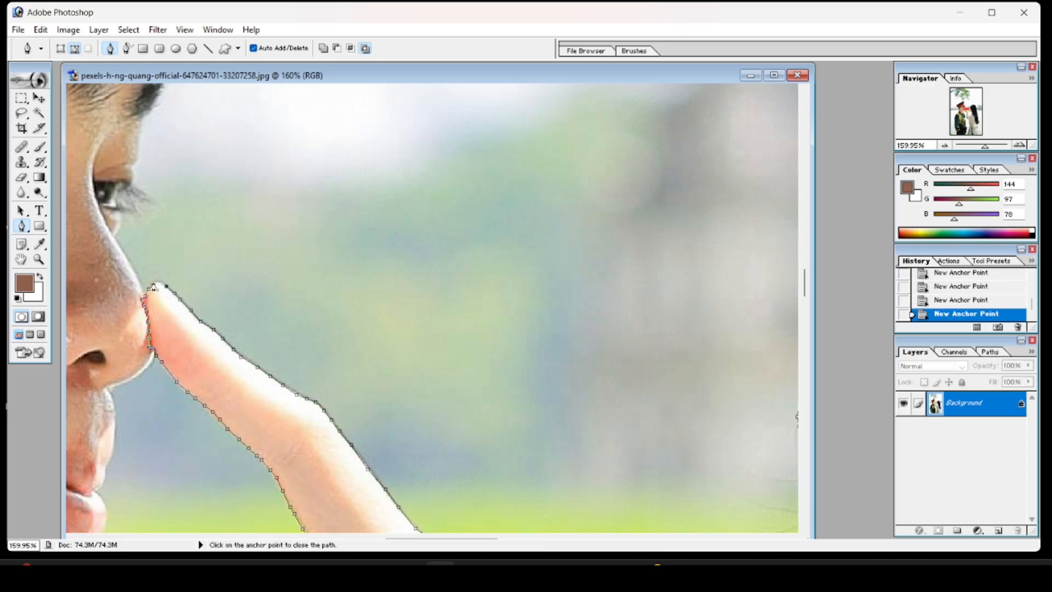
{"action": "left_click", "coordinate": [155, 286]}
Convert the woman's path into a selection and feather it by 2 pixels
{"action": "key", "text": "ctrl+0"}
{"action": "scroll", "coordinate": [403, 431], "scroll_direction": "down", "scroll_amount": 2}
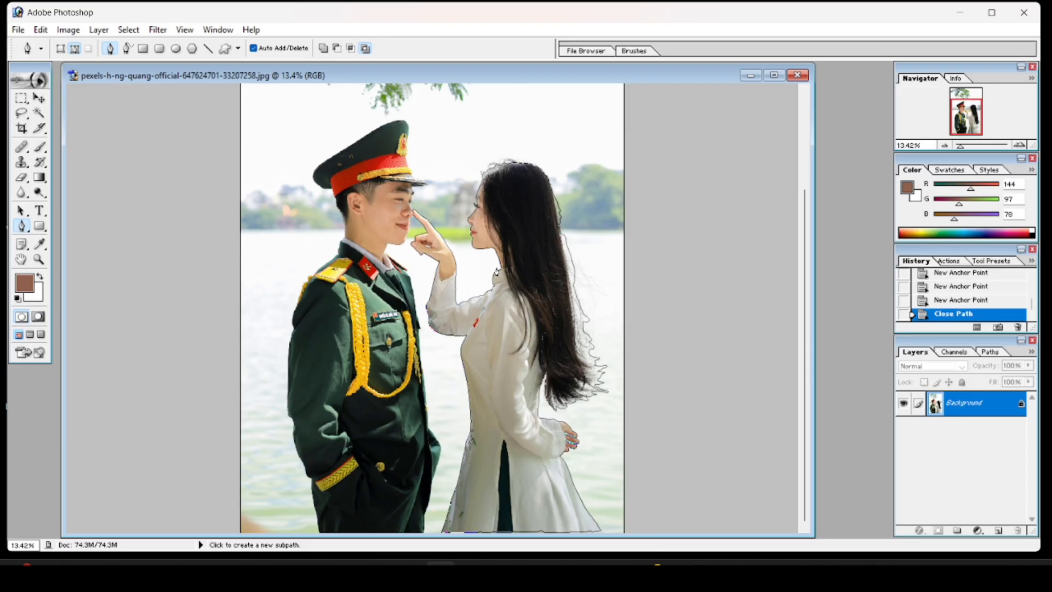
{"action": "key", "text": "ctrl+Return"}
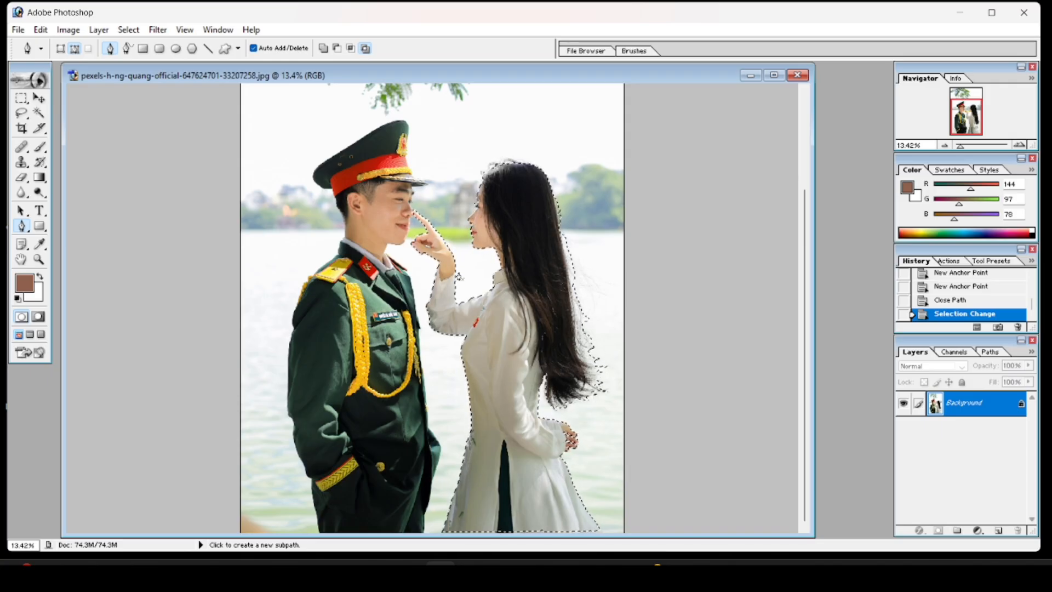
{"action": "left_click", "coordinate": [126, 29]}
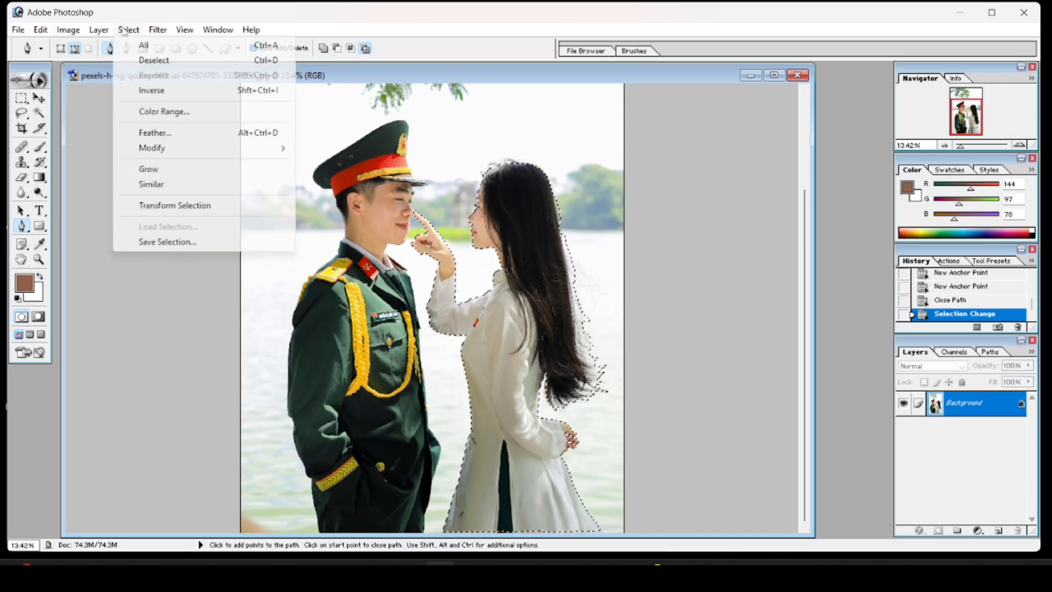
{"action": "left_click", "coordinate": [153, 134]}
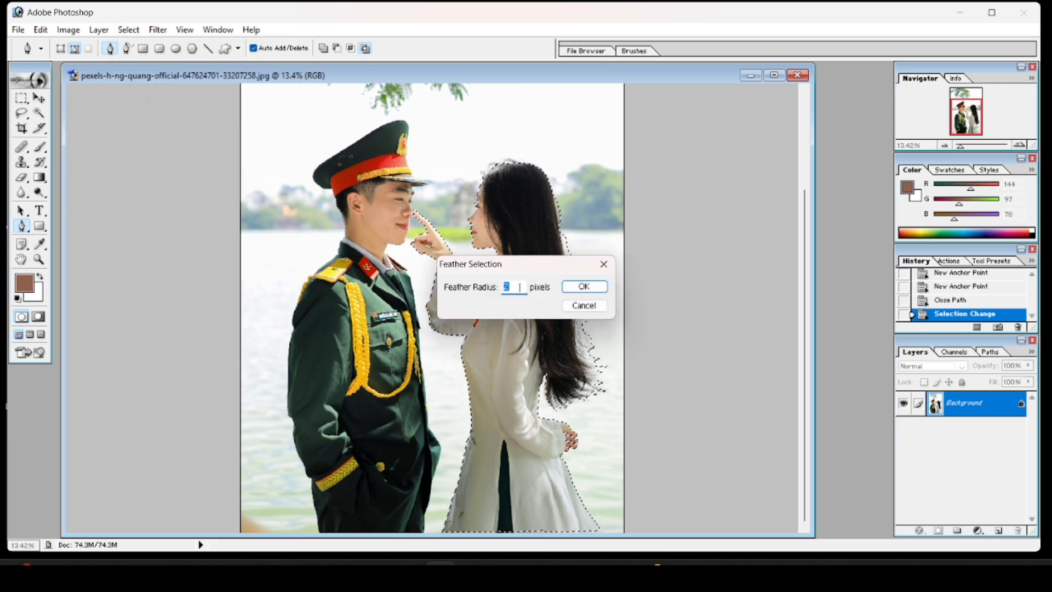
{"action": "left_click", "coordinate": [585, 286]}
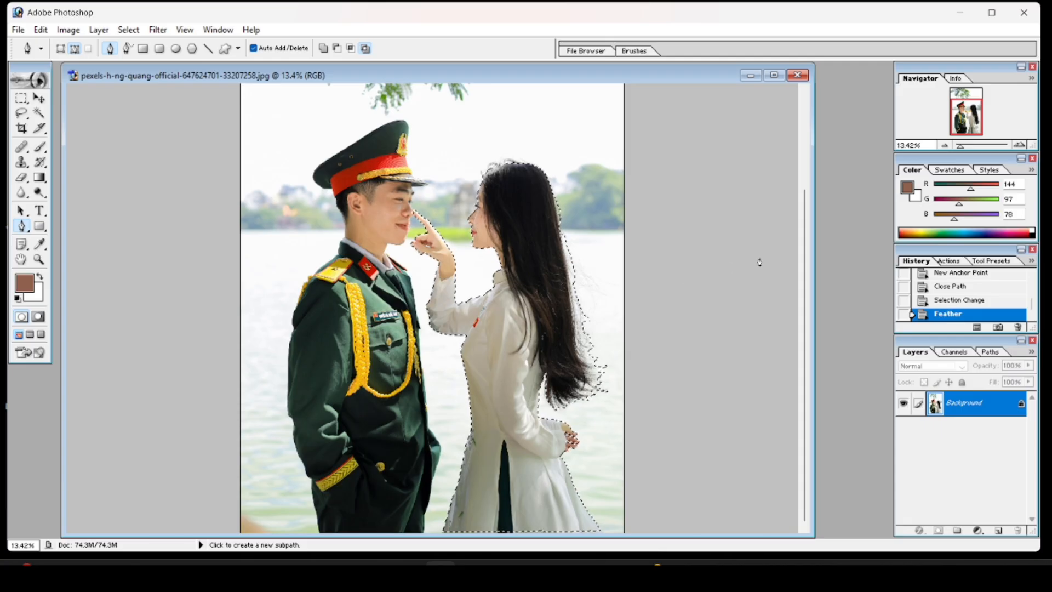
Narrow the photo's window, create a white 2560 x 1440 pixel RGB document at 300 pixels/inch, and enlarge the new document's window
{"action": "left_click_drag", "start_coordinate": [813, 274], "coordinate": [385, 276]}
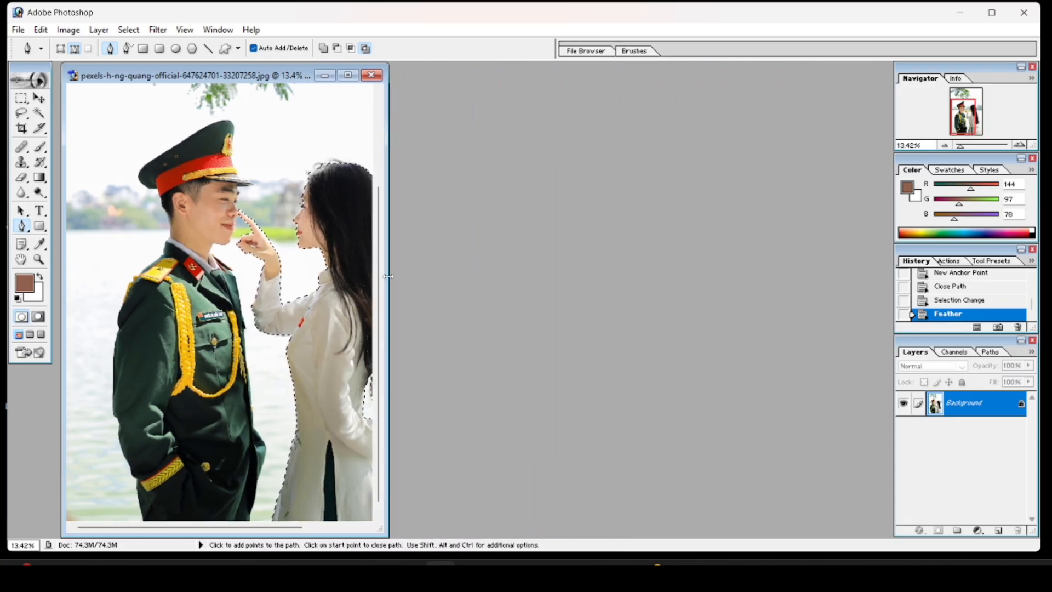
{"action": "left_click", "coordinate": [16, 30]}
{"action": "left_click", "coordinate": [17, 30]}
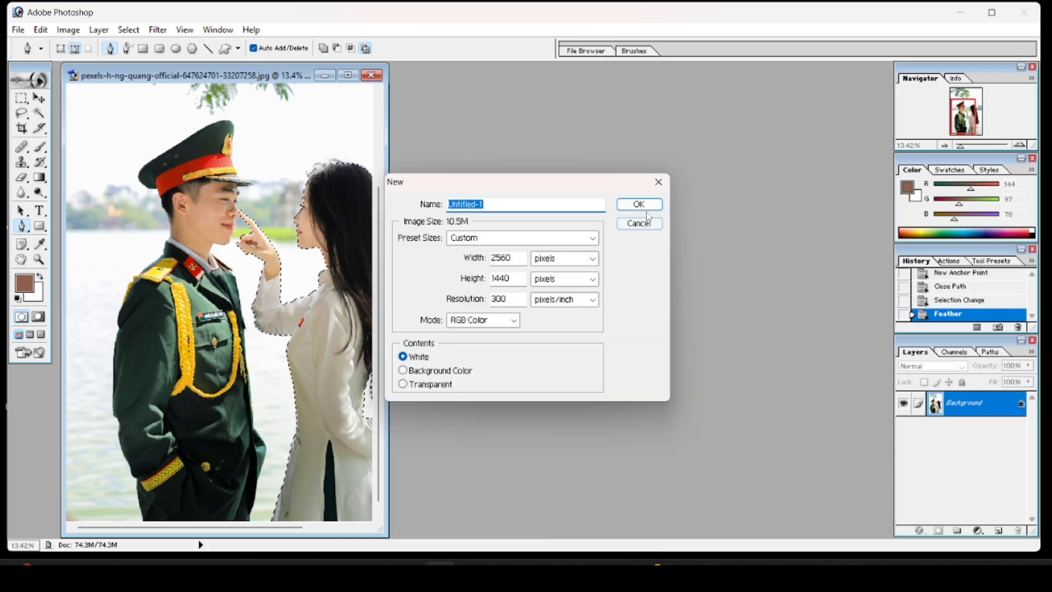
{"action": "left_click", "coordinate": [646, 204]}
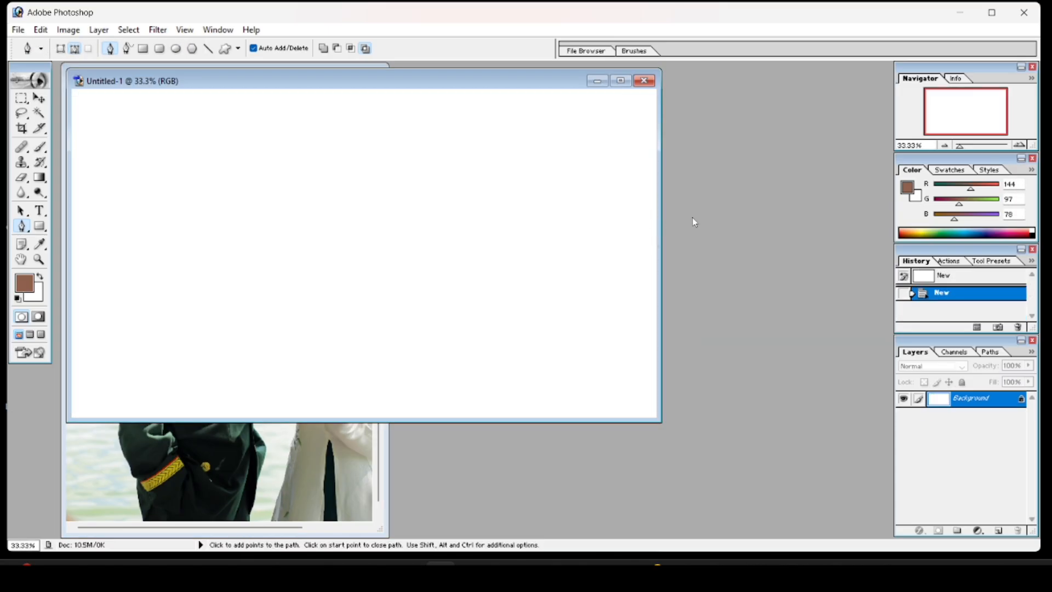
{"action": "left_click_drag", "start_coordinate": [651, 420], "coordinate": [679, 486]}
Open the pexels-soldiervip-1386604 photo from the Downloads folder
{"action": "key", "text": "ctrl+o"}
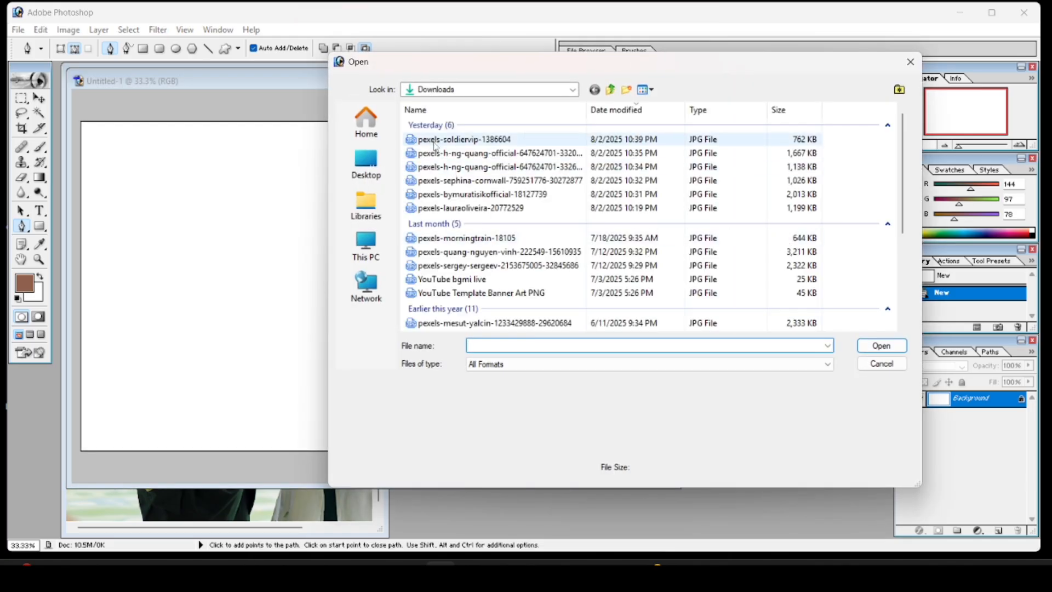
{"action": "left_click", "coordinate": [440, 140]}
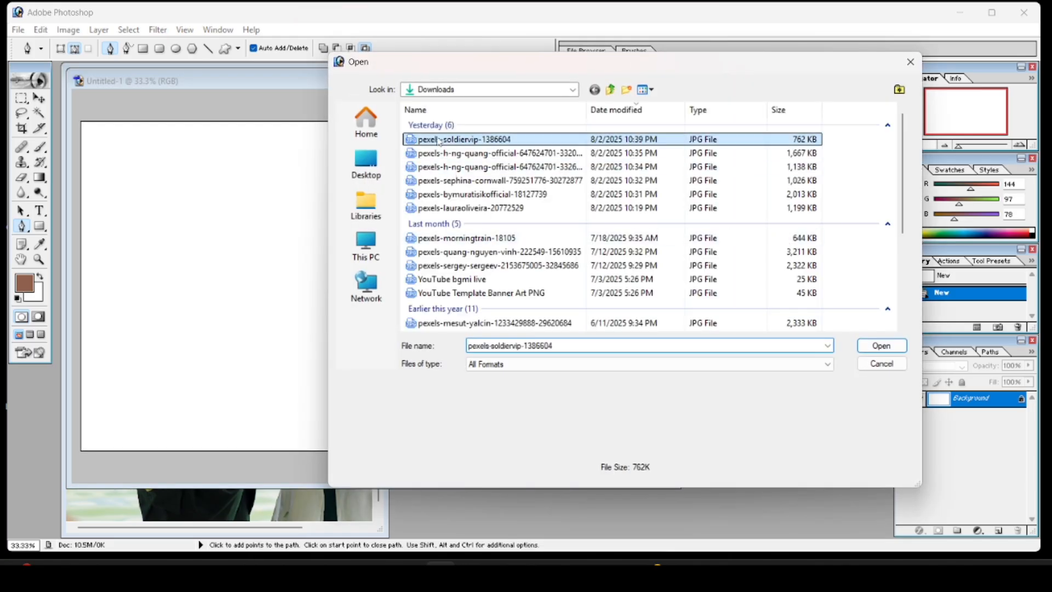
{"action": "left_click", "coordinate": [872, 345]}
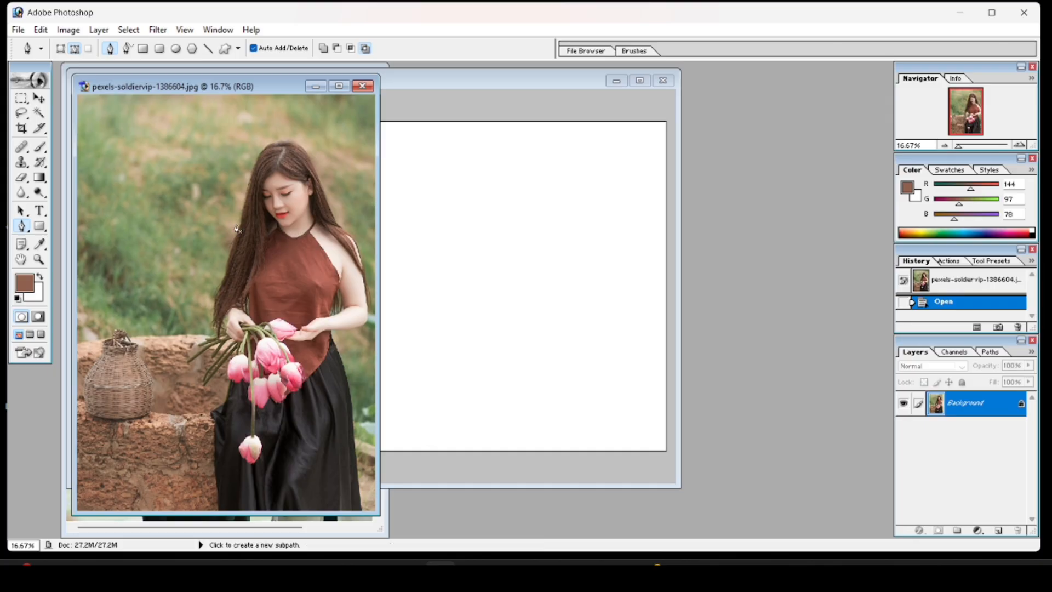
Copy the selected woman from the couple photo into Untitled-1 with the Move tool and position her over the stretched backdrop
{"action": "left_click", "coordinate": [39, 98]}
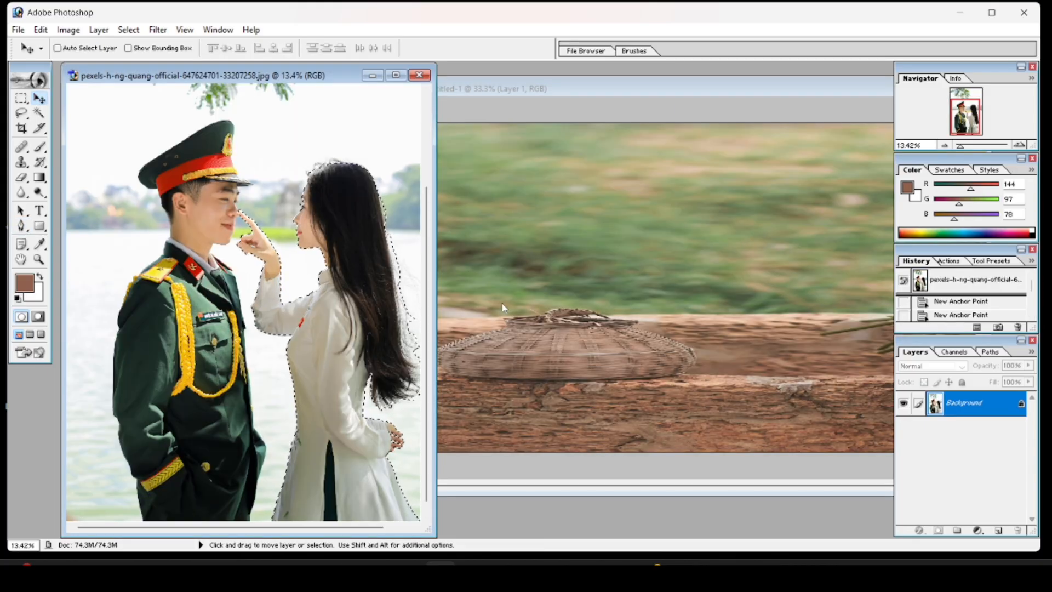
{"action": "left_click_drag", "start_coordinate": [345, 294], "coordinate": [567, 308]}
{"action": "left_click_drag", "start_coordinate": [755, 293], "coordinate": [719, 301]}
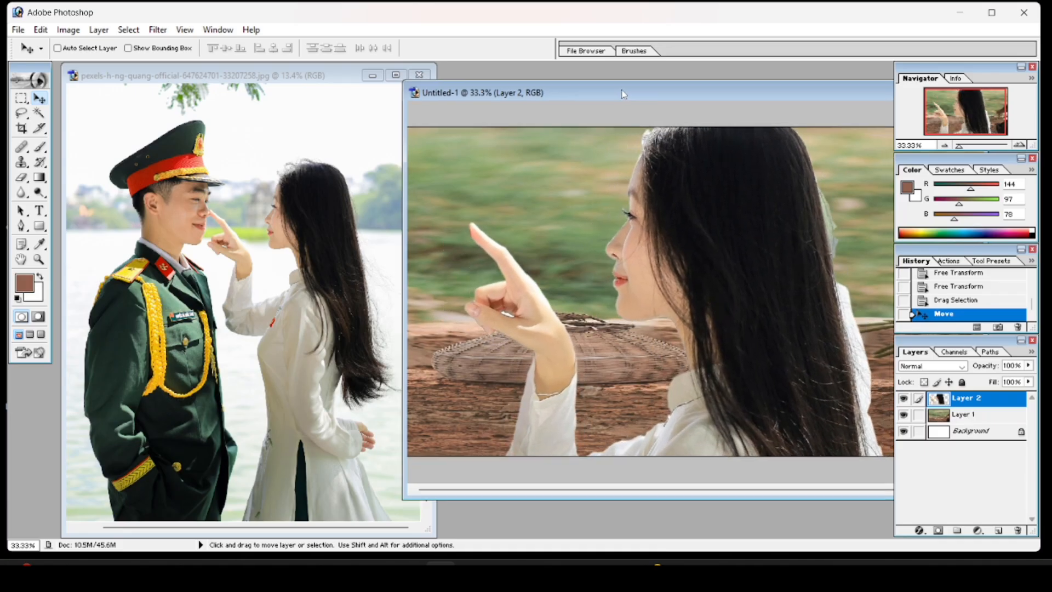
Reposition and widen the Untitled-1 window, and use Free Transform to shrink the woman's height to about 24.3% and move her inside the canvas
{"action": "left_click_drag", "start_coordinate": [635, 96], "coordinate": [405, 96]}
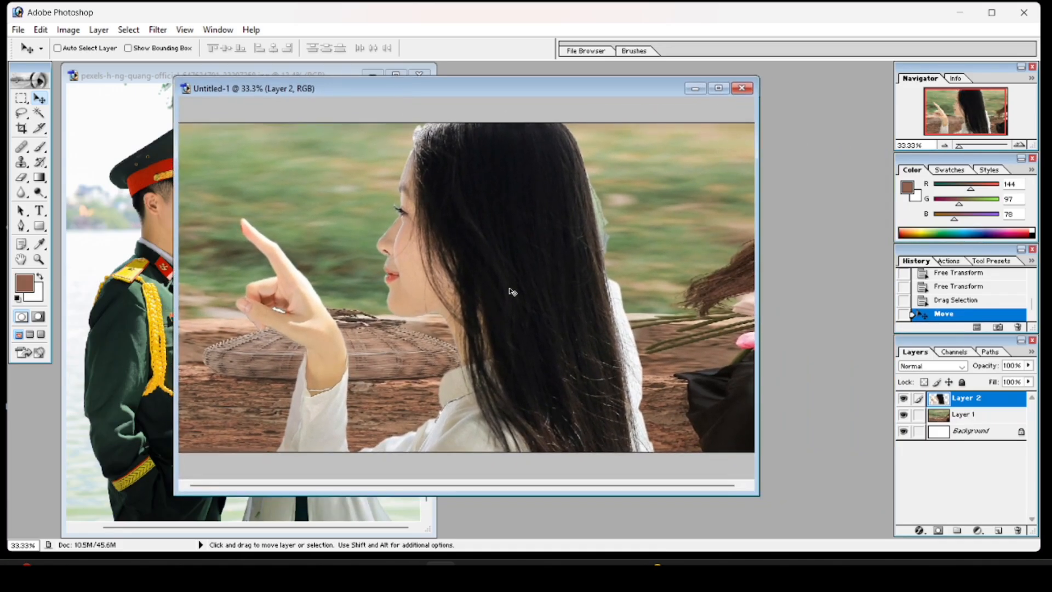
{"action": "key", "text": "ctrl+t"}
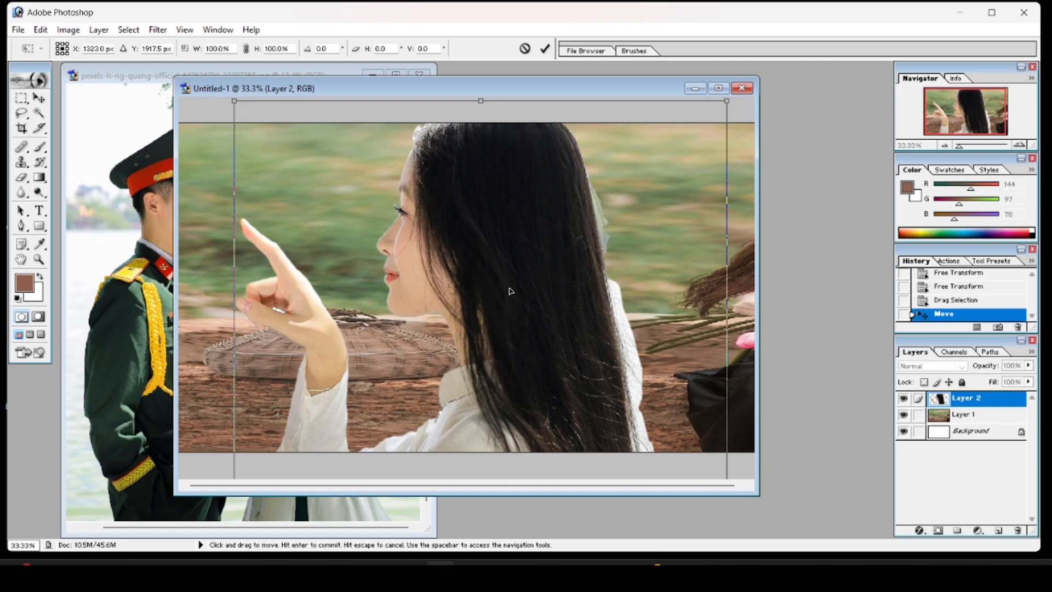
{"action": "left_click_drag", "start_coordinate": [758, 264], "coordinate": [893, 264]}
{"action": "left_click_drag", "start_coordinate": [547, 107], "coordinate": [548, 261]}
{"action": "left_click_drag", "start_coordinate": [561, 343], "coordinate": [567, 226]}
{"action": "left_click_drag", "start_coordinate": [552, 144], "coordinate": [573, 304]}
{"action": "left_click_drag", "start_coordinate": [582, 396], "coordinate": [586, 197]}
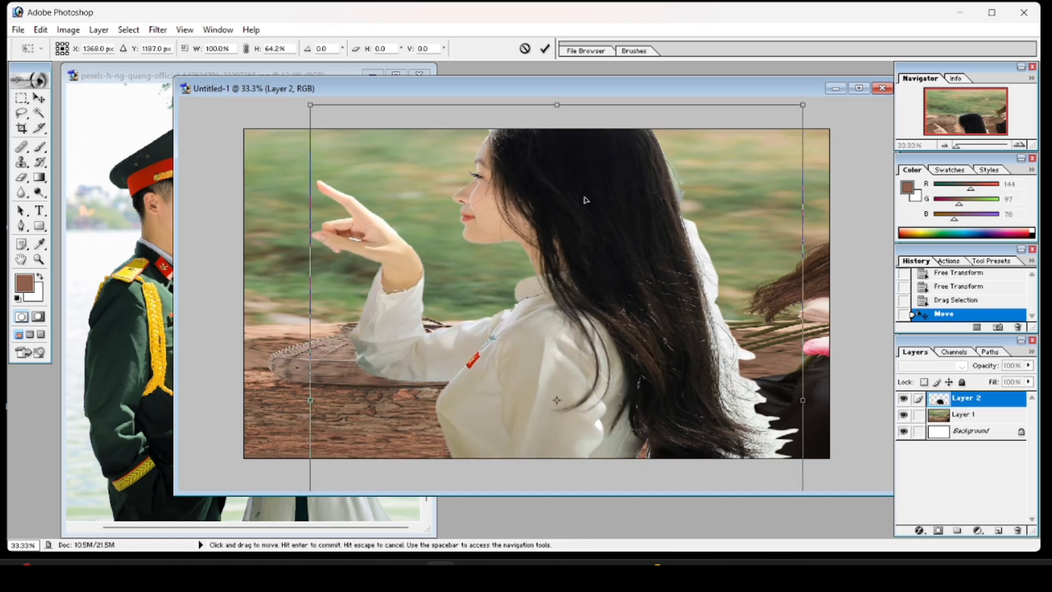
{"action": "left_click_drag", "start_coordinate": [557, 107], "coordinate": [557, 330]}
{"action": "left_click_drag", "start_coordinate": [585, 280], "coordinate": [560, 151]}
{"action": "left_click_drag", "start_coordinate": [541, 205], "coordinate": [554, 210]}
{"action": "left_click_drag", "start_coordinate": [547, 155], "coordinate": [547, 296]}
{"action": "left_click_drag", "start_coordinate": [560, 369], "coordinate": [586, 255]}
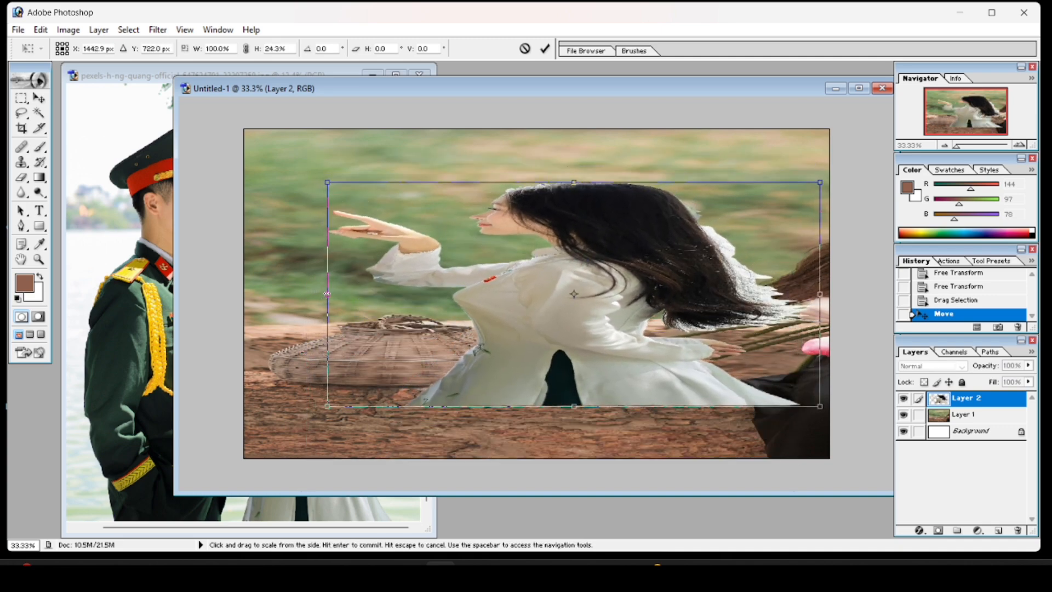
Scale the woman to about 42% width and 31.4% height, standing at the canvas's right side with her dress reaching the bottom edge
{"action": "left_click_drag", "start_coordinate": [326, 293], "coordinate": [641, 306]}
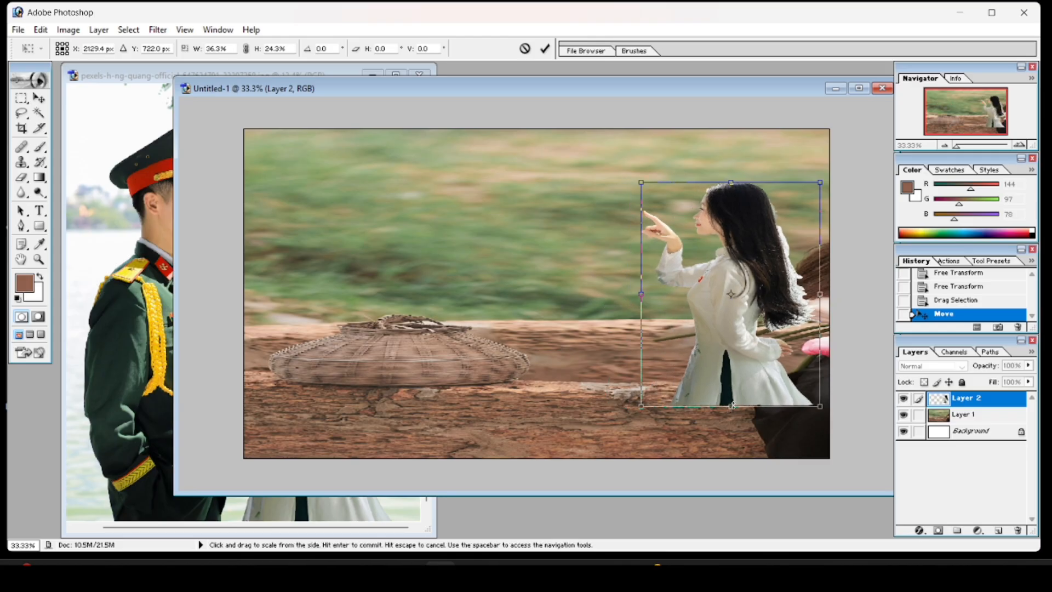
{"action": "left_click_drag", "start_coordinate": [731, 406], "coordinate": [746, 455]}
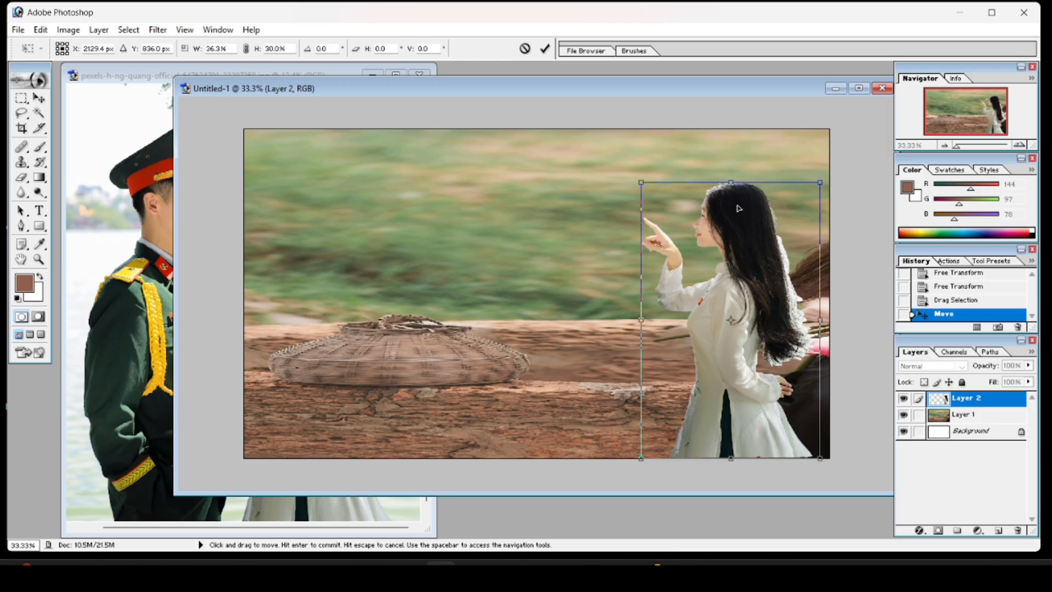
{"action": "left_click_drag", "start_coordinate": [732, 181], "coordinate": [732, 169]}
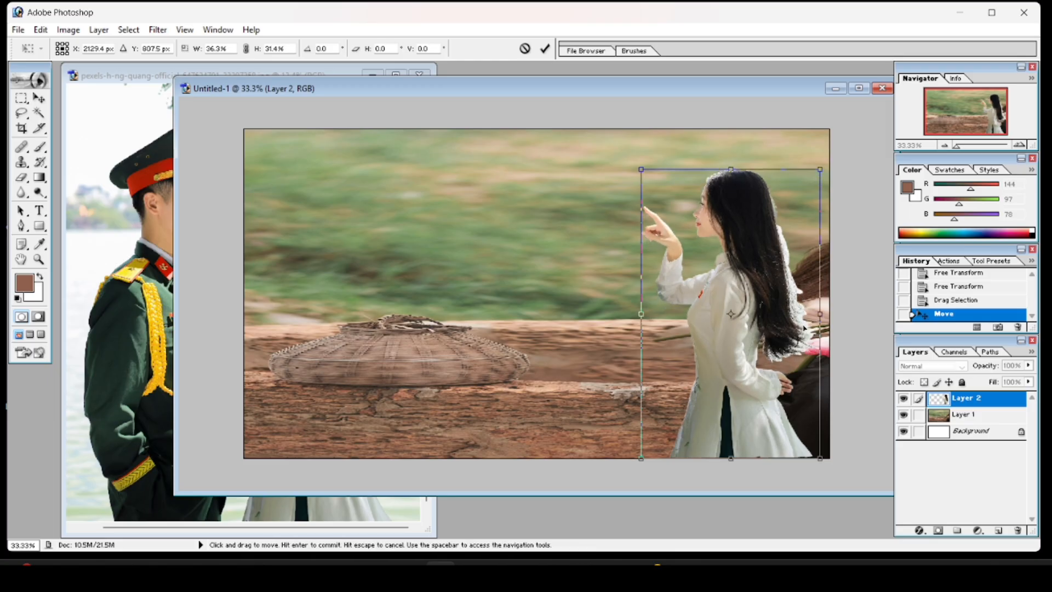
{"action": "left_click_drag", "start_coordinate": [820, 314], "coordinate": [848, 314]}
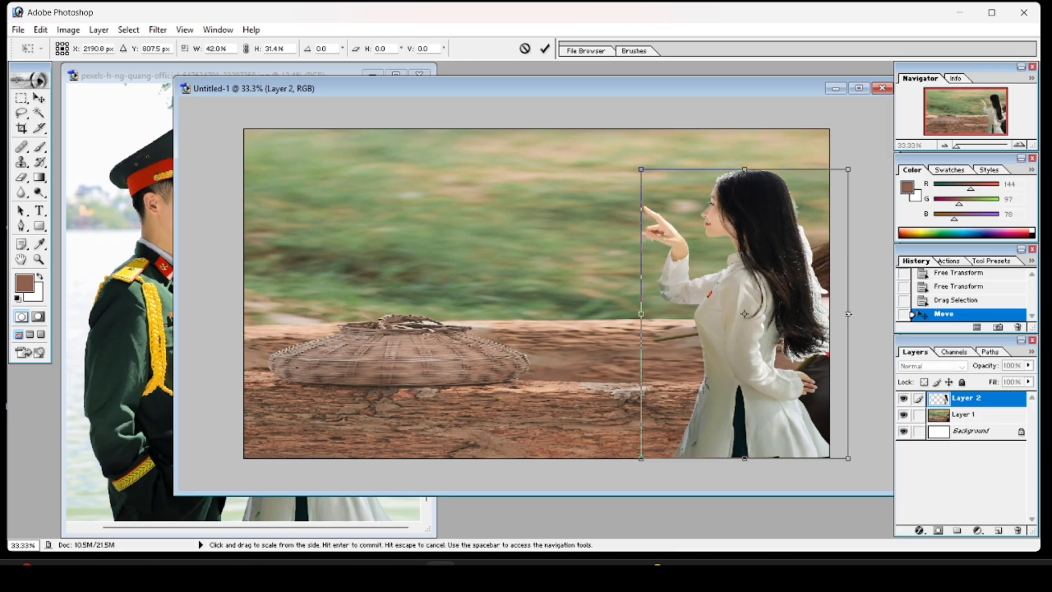